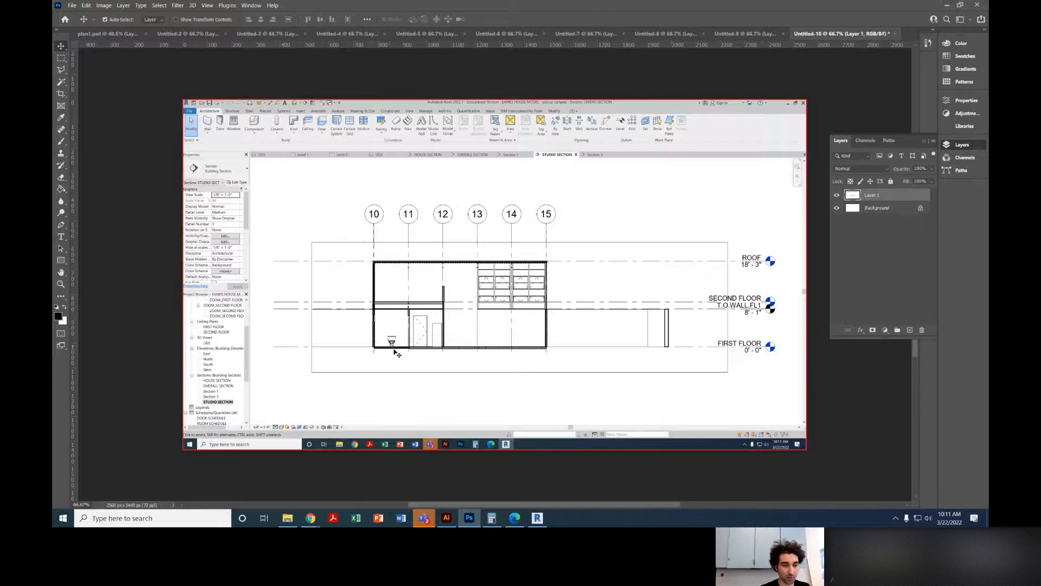
Step: Select and copy the studio section drawing, including its grid bubbles and level markers, from the screenshot layer
key("m")
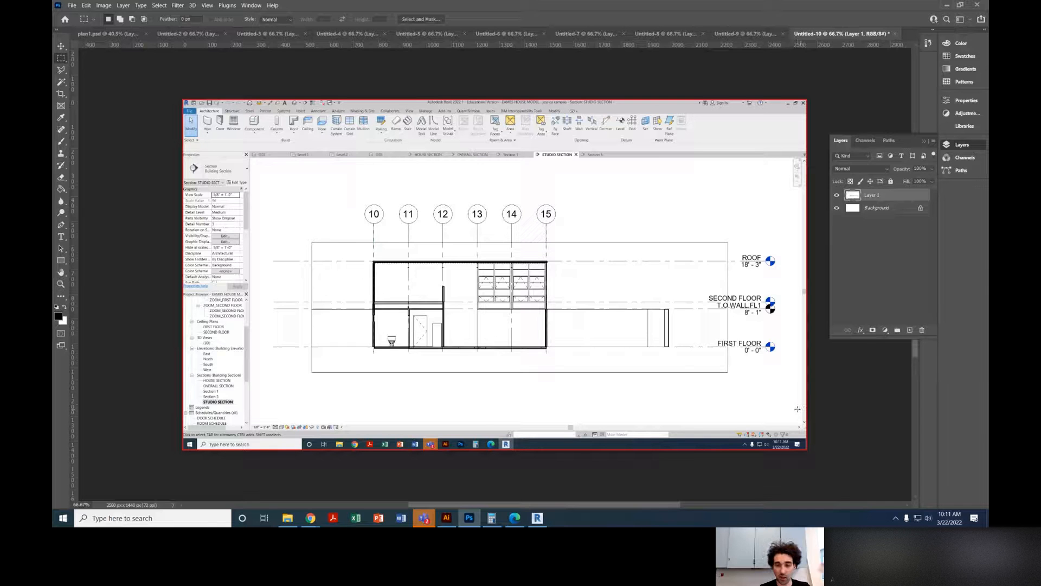
left_click_drag(698, 281, 282, 200)
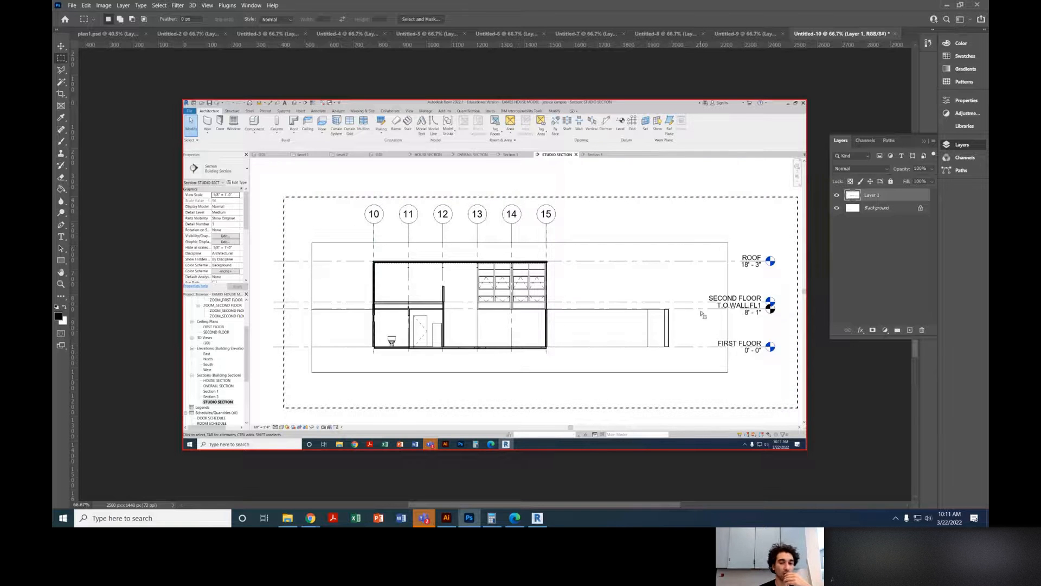
left_click(836, 195)
left_click(836, 194)
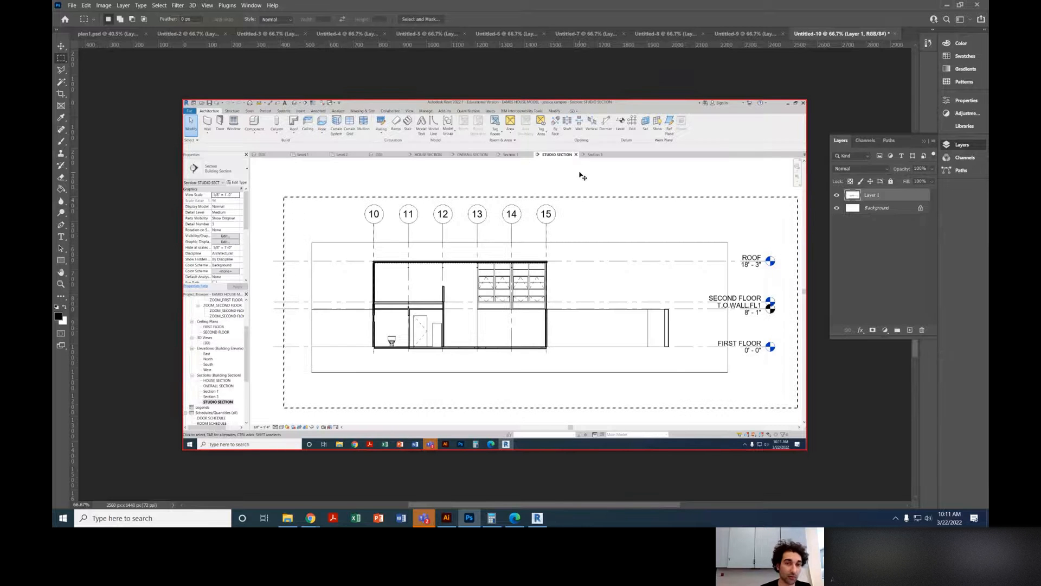
Step: Go back through the open untitled documents to the plan1.psd document
left_click(745, 33)
left_click(666, 34)
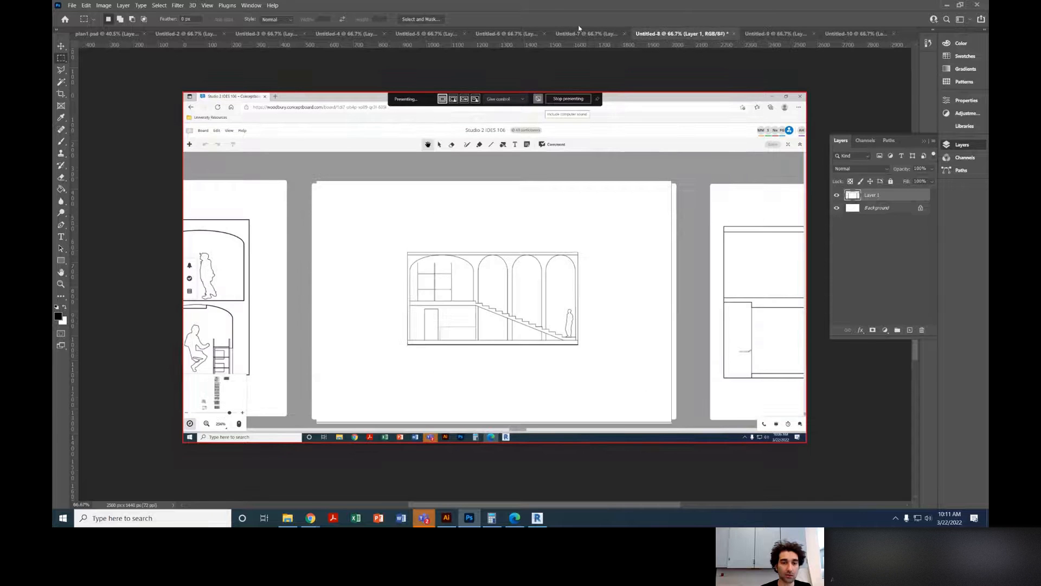
left_click(581, 36)
left_click(478, 34)
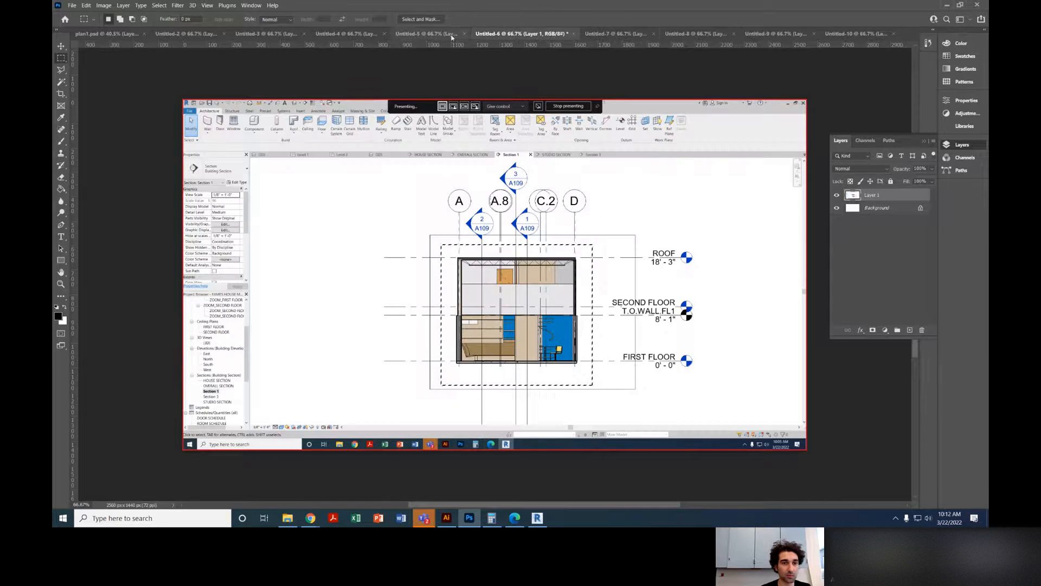
left_click(426, 34)
left_click(347, 34)
left_click(255, 34)
left_click(197, 33)
left_click(113, 35)
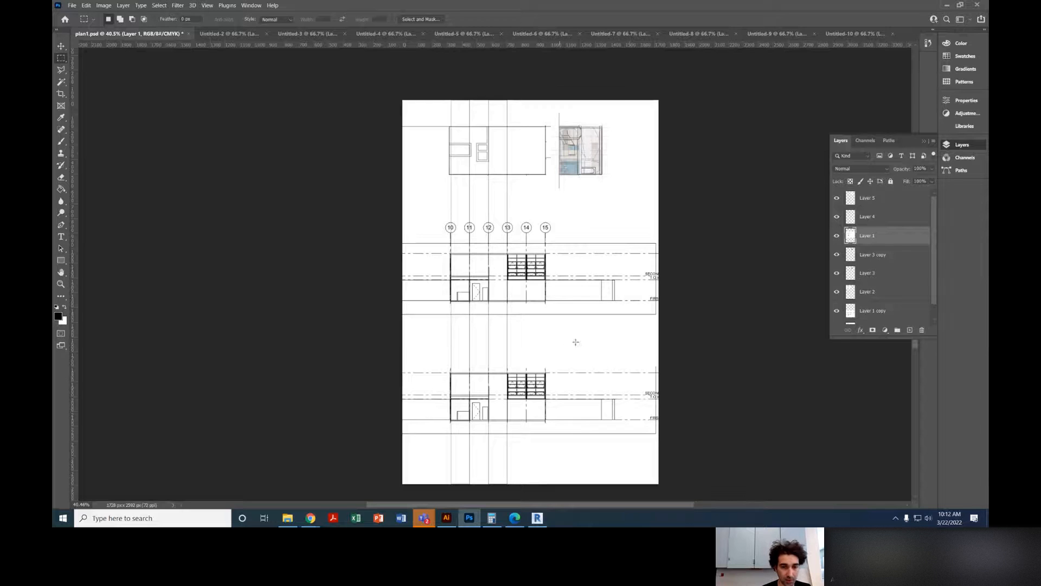
Step: Paste the copied studio section into plan1.psd and cut away its row of grid bubbles
key("ctrl+v")
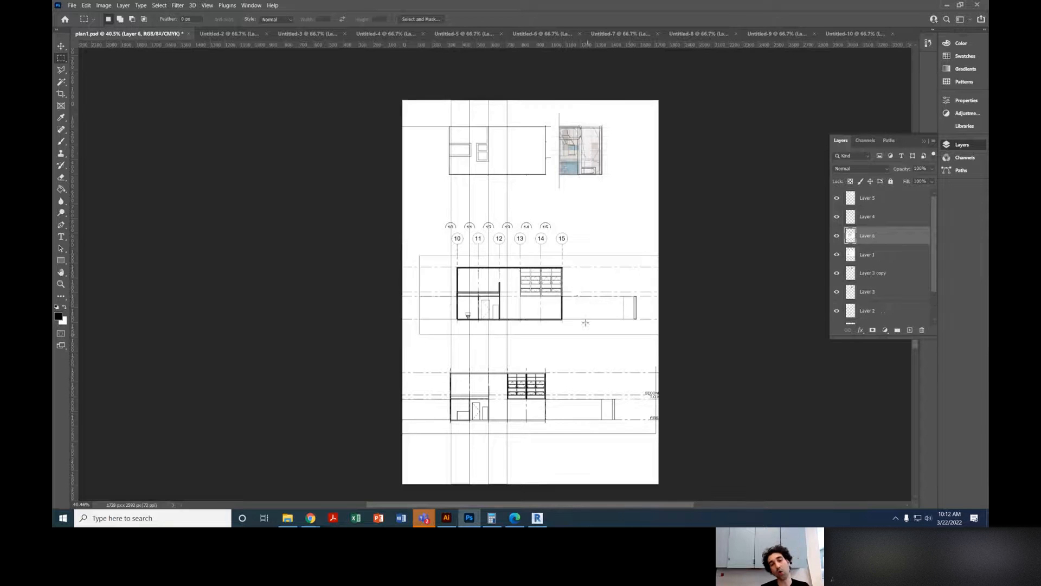
left_click_drag(333, 214, 713, 247)
key("ctrl+x")
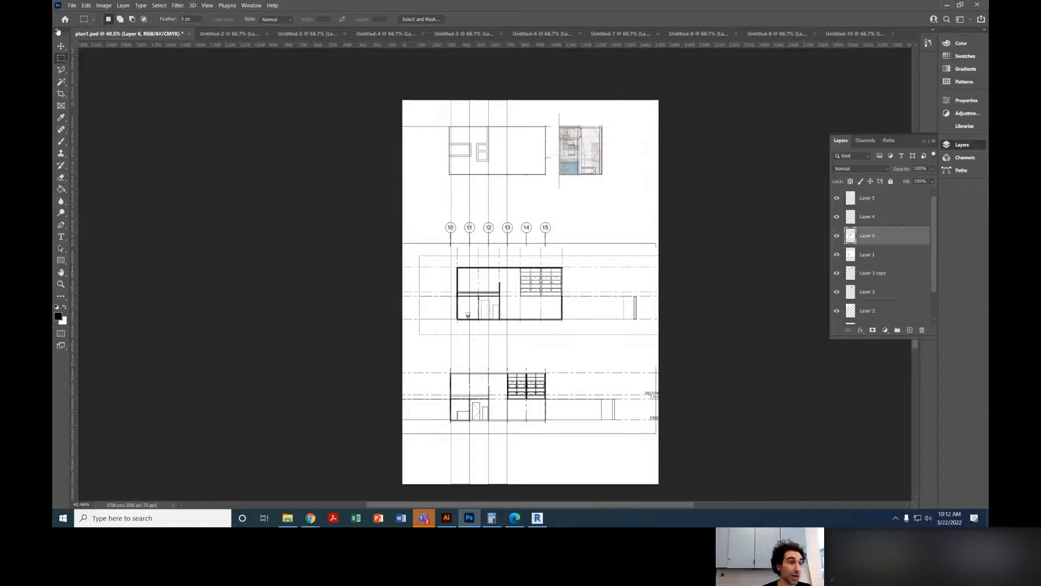
Step: Move the pasted section below the upper section and align its left wall with the vertical line from grid 10
left_click(61, 46)
left_click_drag(575, 254, 510, 329)
scroll(432, 316, "up", 10)
scroll(517, 329, "up", 1)
key("Left")
key("Left")
key("Left")
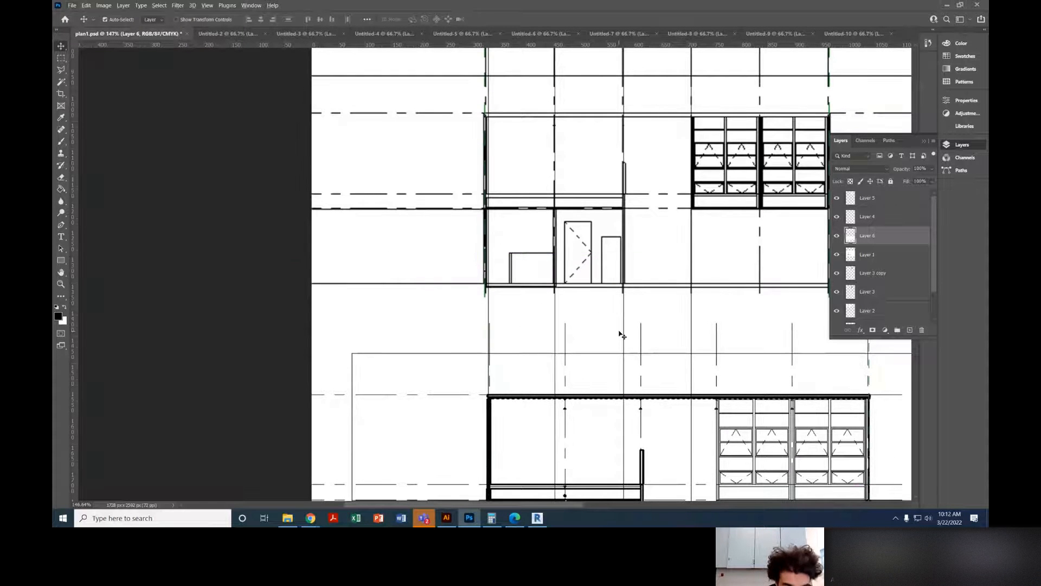
scroll(576, 351, "up", 5)
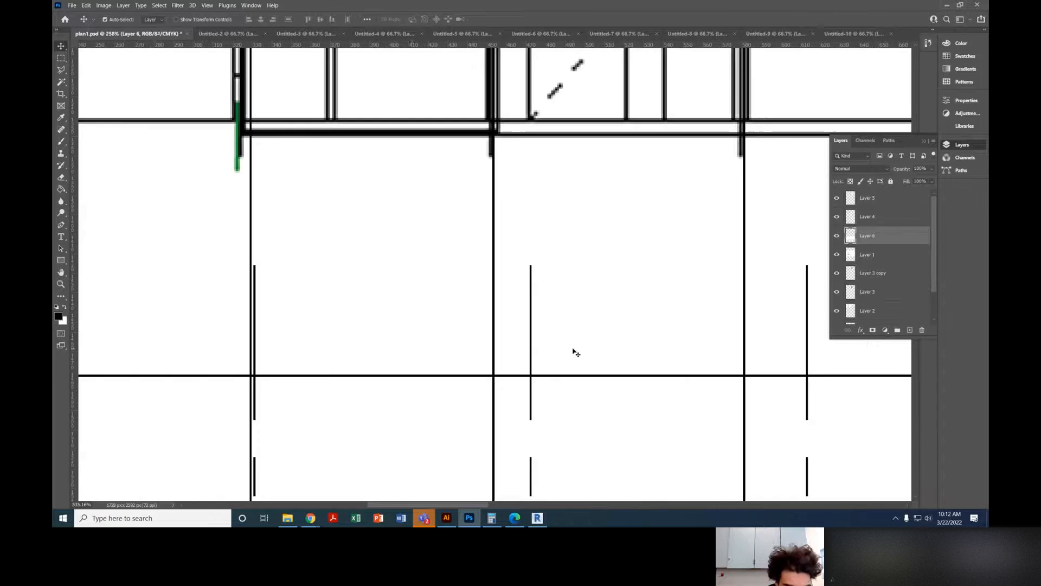
scroll(669, 342, "down", 5)
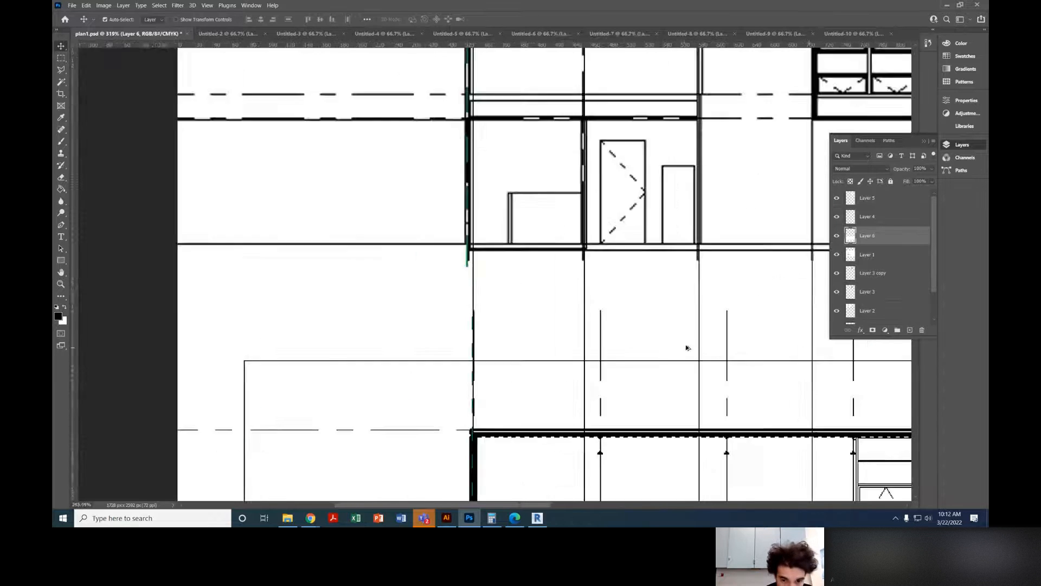
scroll(621, 293, "down", 1)
Step: Set the pasted layer's blend mode to Multiply and overlay it on the lower section with the left walls aligned
left_click_drag(621, 293, 346, 254)
left_click(856, 169)
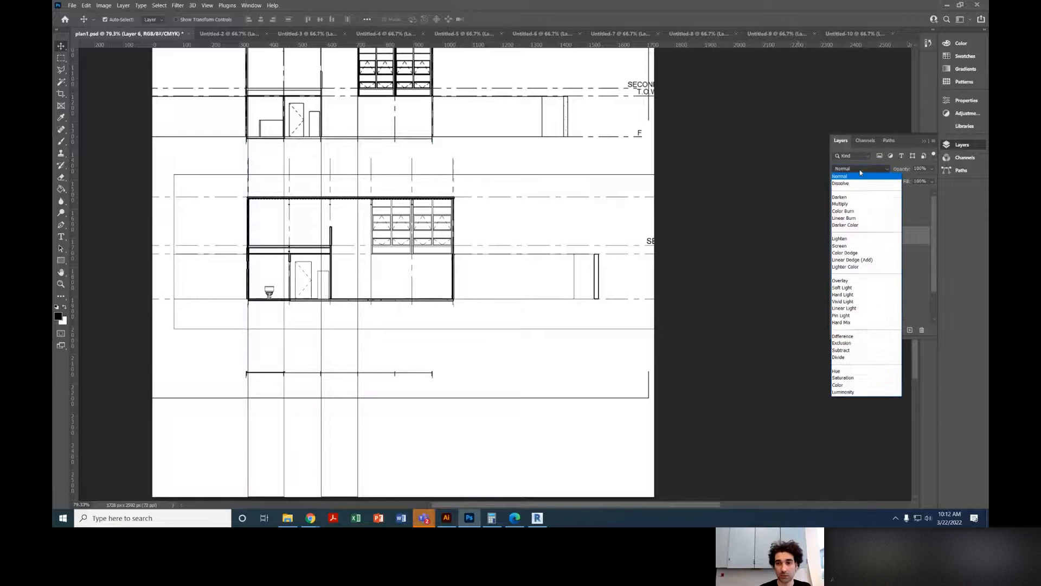
left_click(852, 203)
left_click_drag(506, 318, 519, 400)
key("Left")
key("Left")
key("Left")
key("Left")
key("Left")
key("Left")
key("Left")
key("Left")
key("Left")
key("Left")
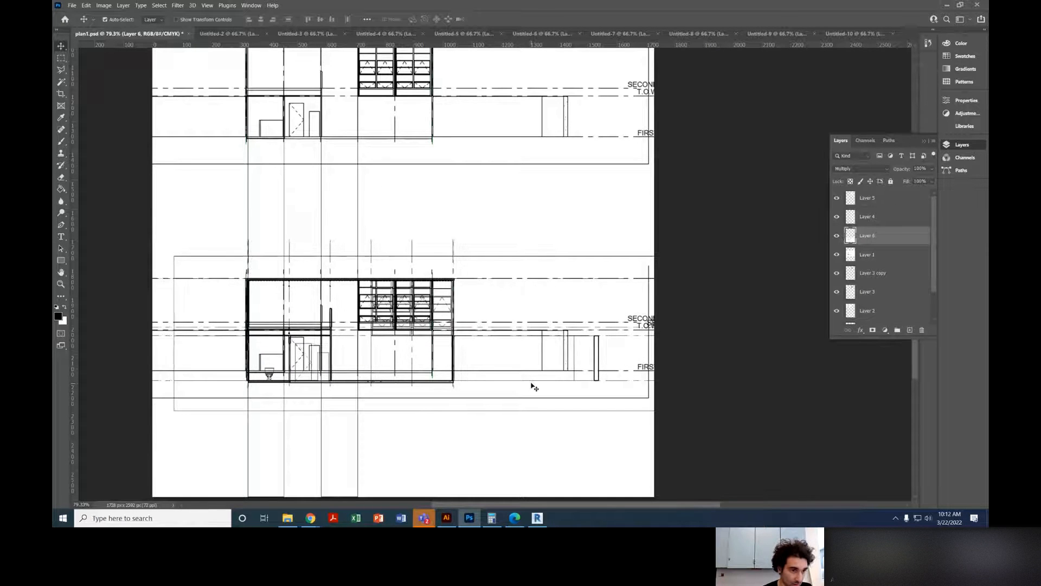
key("ctrl+t")
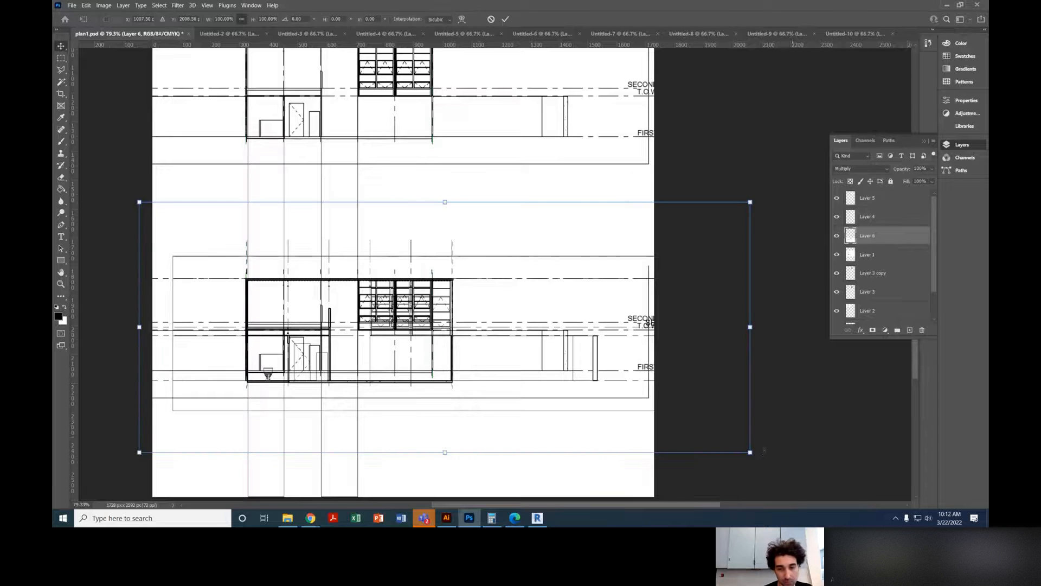
left_click_drag(750, 452, 728, 402)
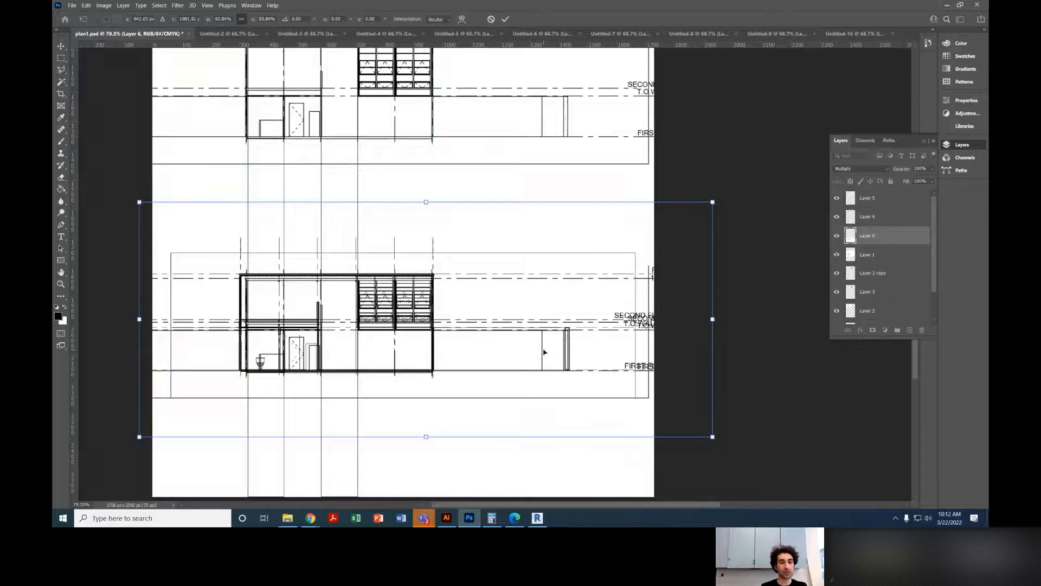
key("Escape")
Step: Move the pasted section up between the two existing sections and toggle its visibility to identify it
left_click_drag(374, 362, 387, 202)
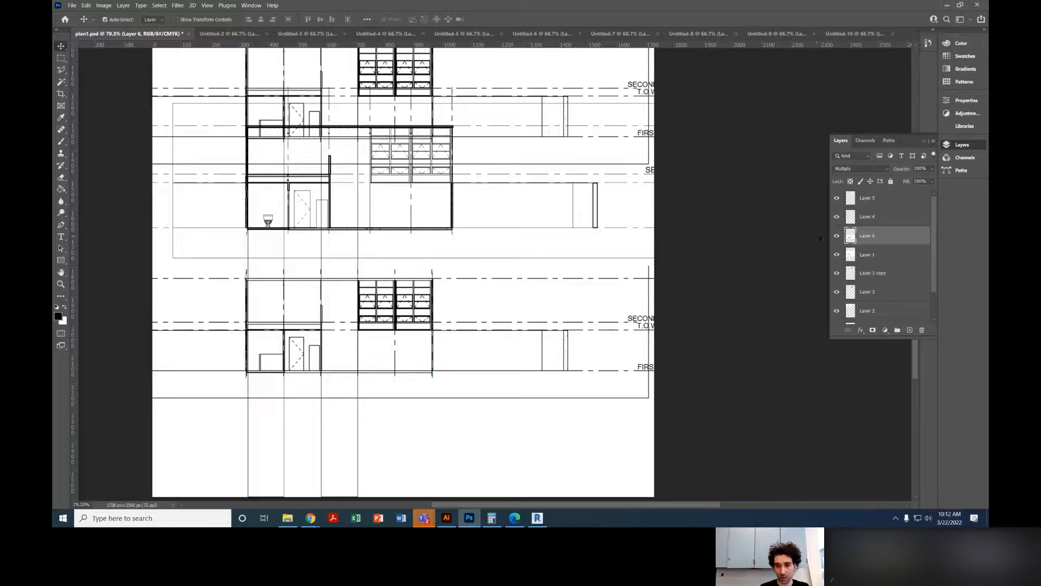
left_click(837, 237)
left_click(836, 237)
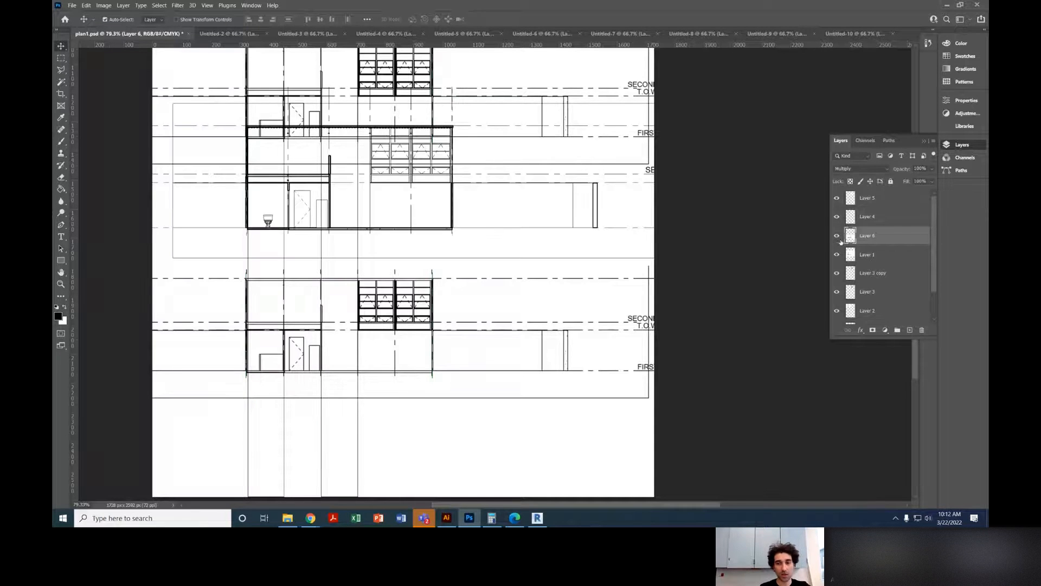
scroll(461, 212, "up", 2)
scroll(459, 212, "up", 4)
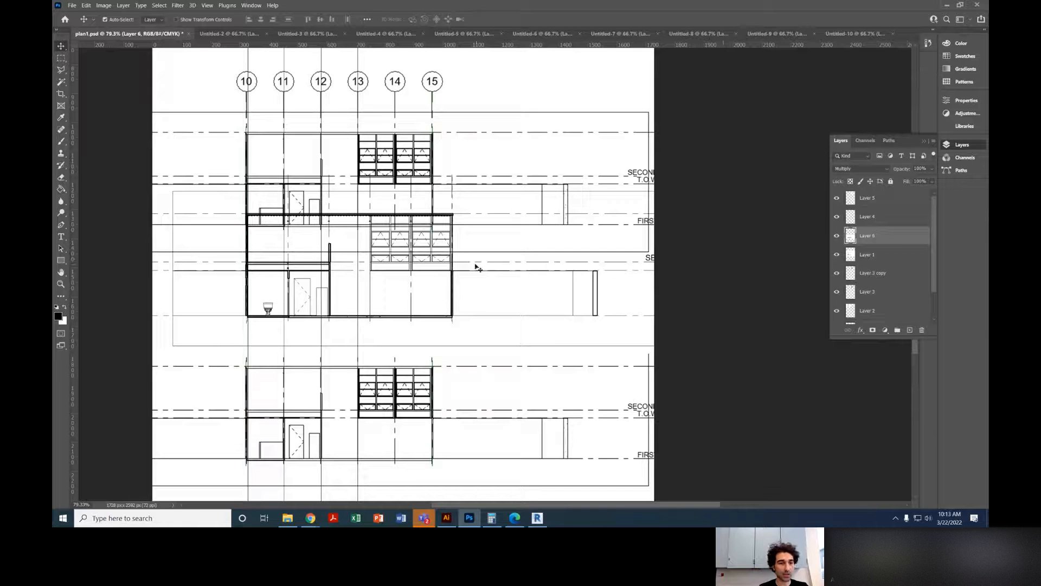
Step: Scale the pasted section down proportionally so its walls line up with grid lines 10 to 15
key("ctrl")
key("ctrl+t")
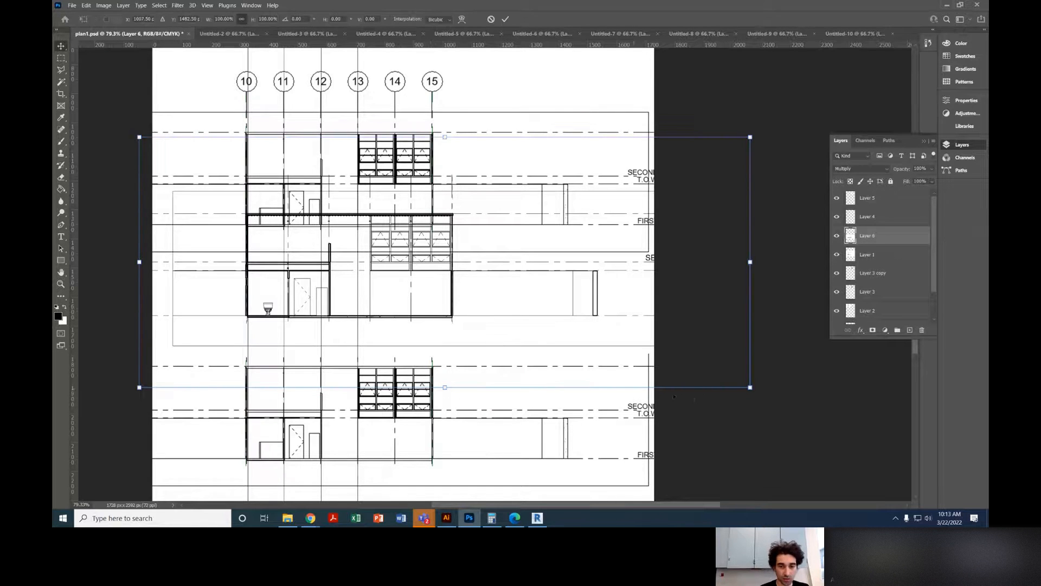
left_click_drag(750, 387, 732, 323)
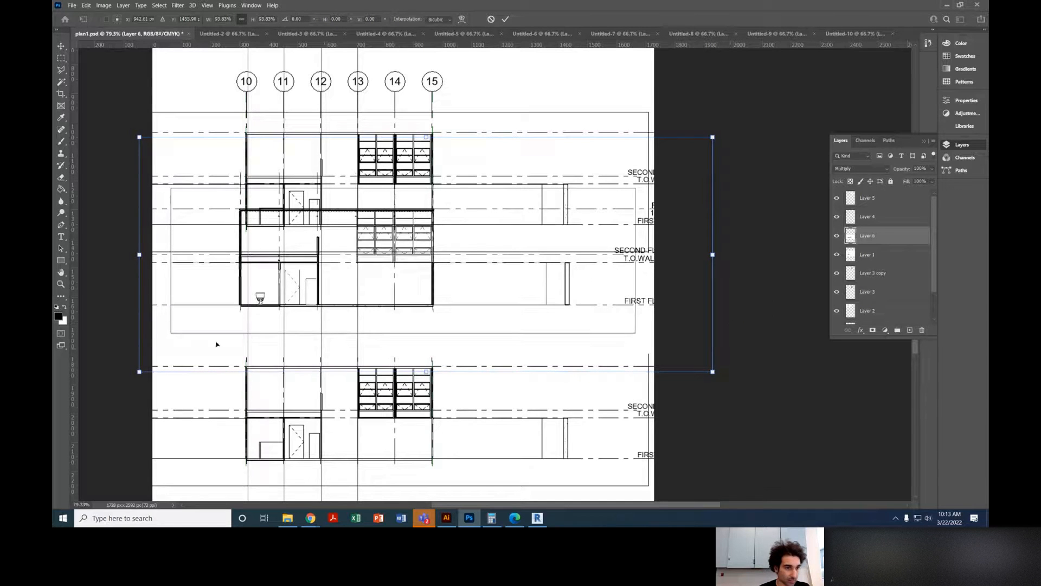
left_click_drag(139, 372, 147, 369)
left_click_drag(712, 369, 705, 361)
left_click_drag(147, 364, 150, 362)
key("Return")
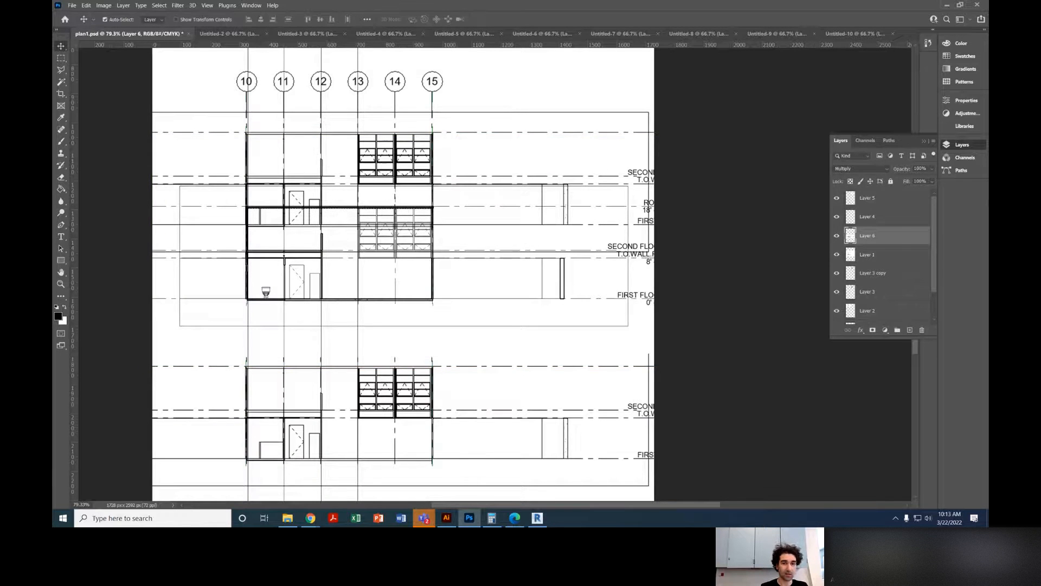
Step: Set the pasted layer's blend mode to Normal and move it straight down to cover the lower section
left_click(888, 172)
left_click(849, 175)
left_click_drag(461, 244, 459, 405)
key("ctrl+z")
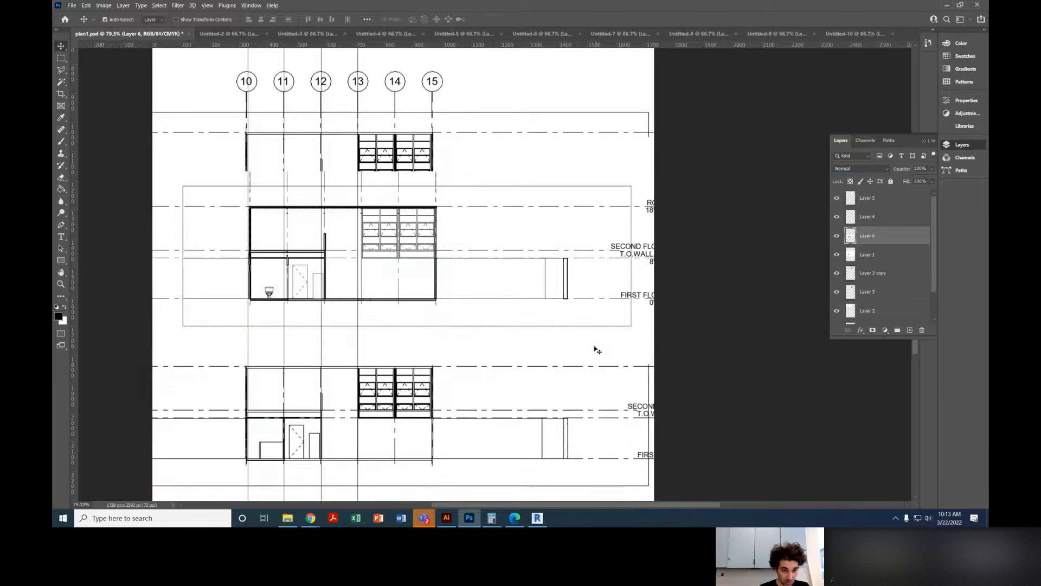
scroll(291, 253, "down", 10)
scroll(355, 268, "up", 12)
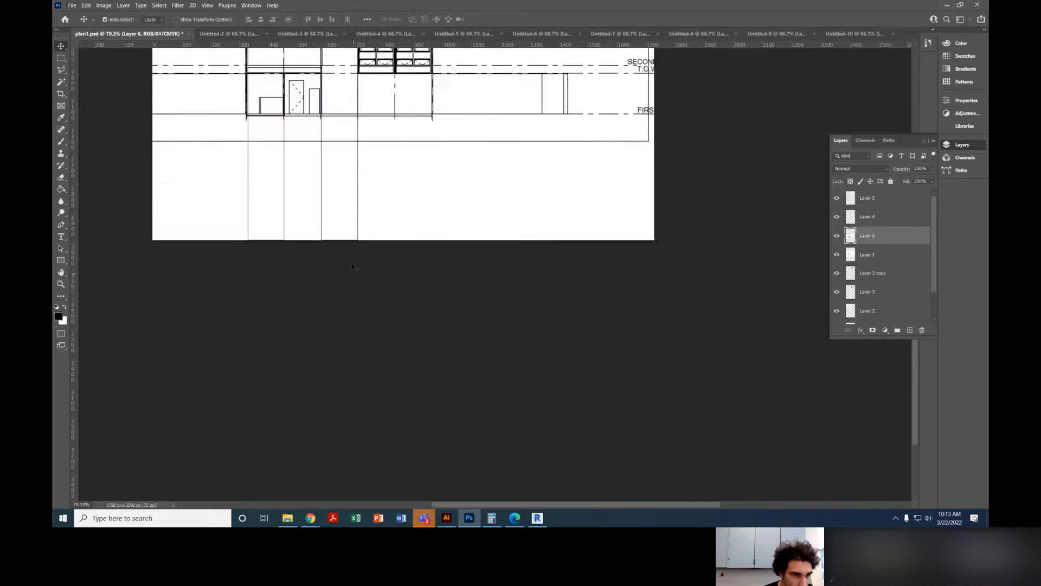
mouse_move(369, 146)
left_mouse_down()
mouse_move(378, 264)
mouse_move(367, 294)
left_mouse_up()
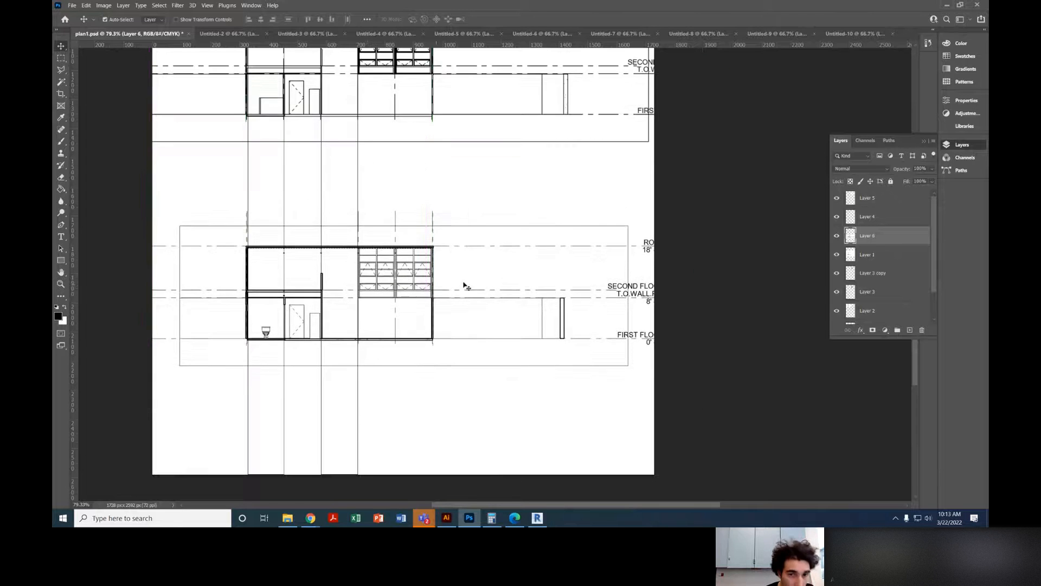
scroll(505, 270, "down", 6)
left_click_drag(506, 269, 503, 349)
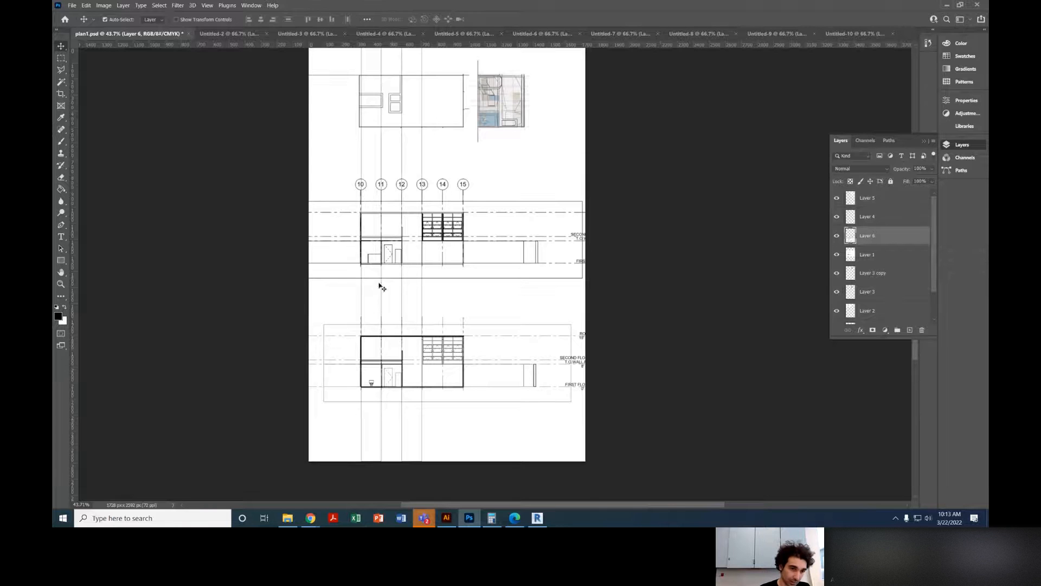
left_click_drag(656, 322, 643, 349)
scroll(625, 295, "right", 1)
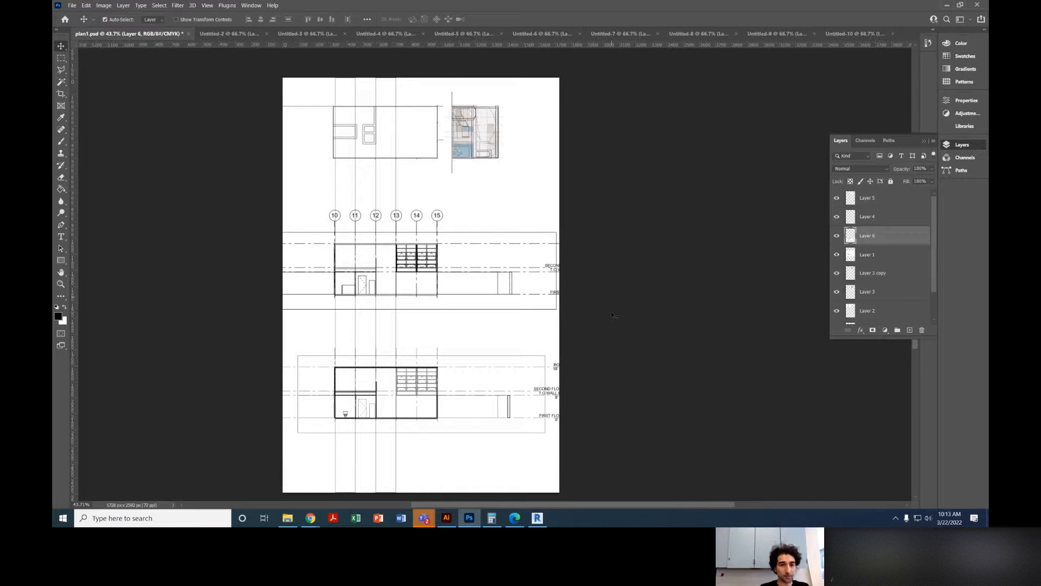
scroll(819, 242, "down", 2)
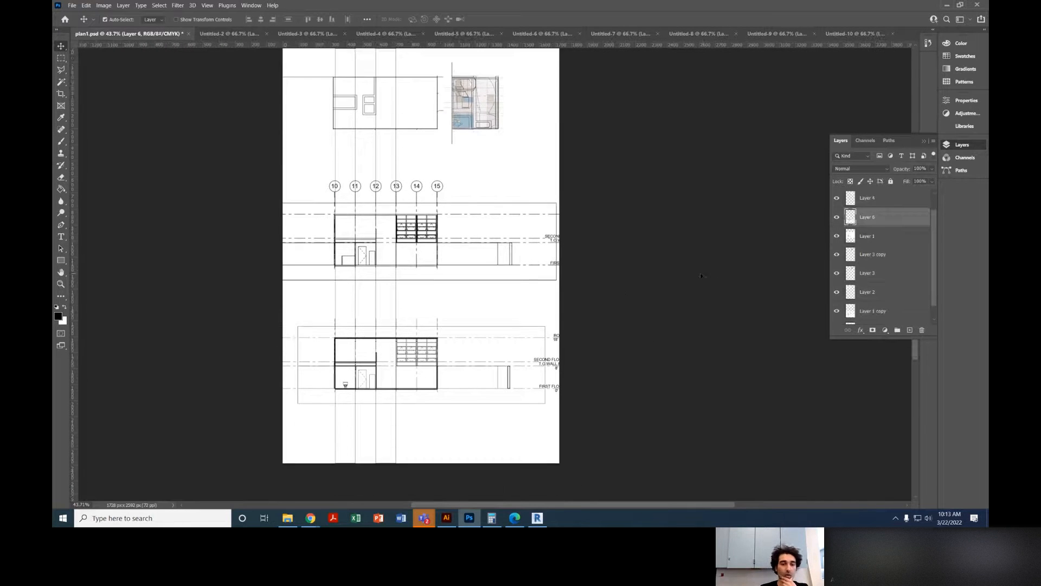
Step: Switch to the Google window in Chrome and place the cursor in the empty search box
mouse_move(310, 518)
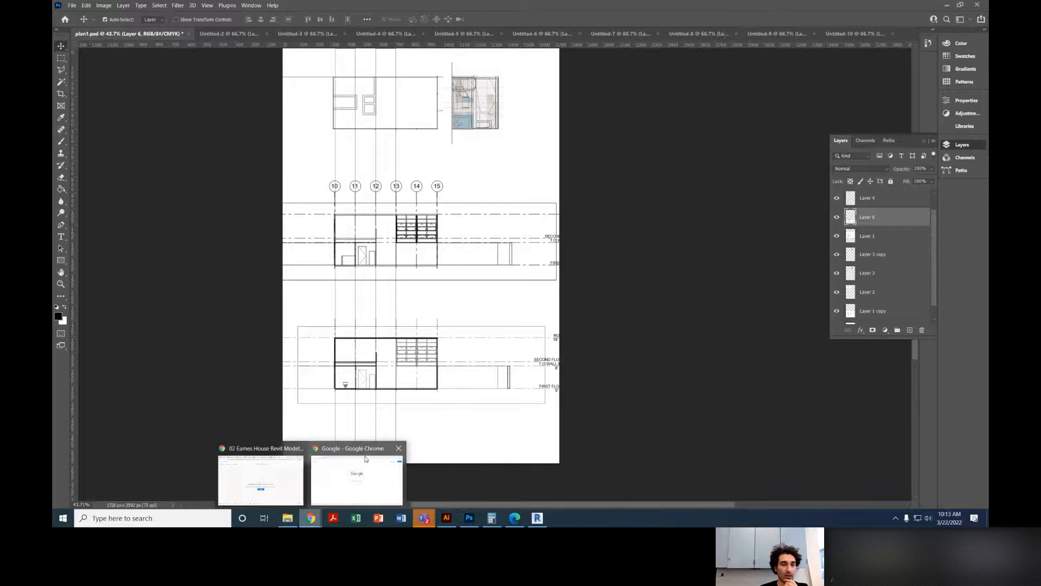
left_click(366, 464)
type("g")
key("BackSpace")
key("BackSpace")
left_click(529, 233)
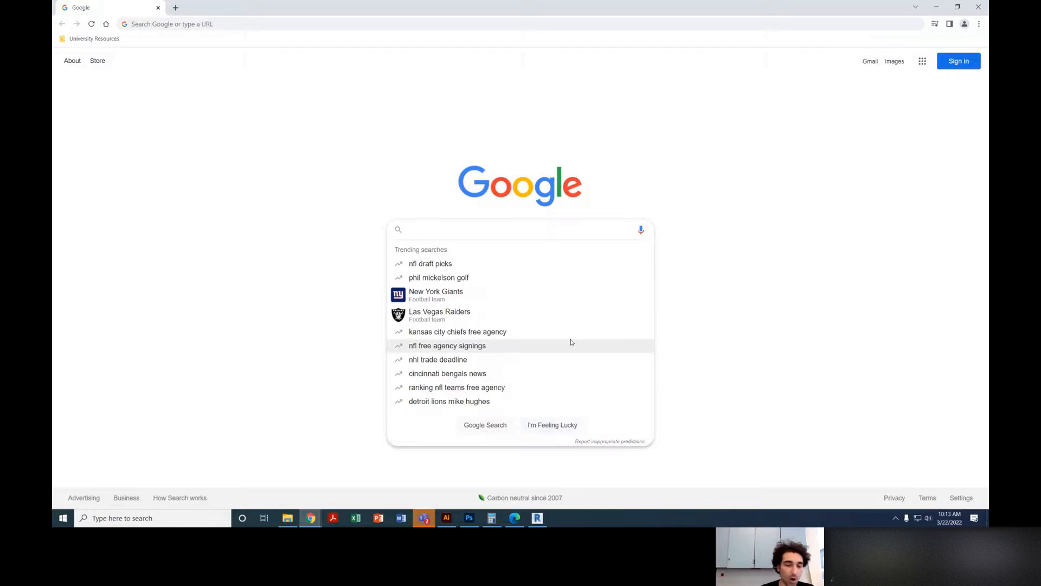
Step: Check the studio section view in Revit and return to the Google page
left_click(536, 519)
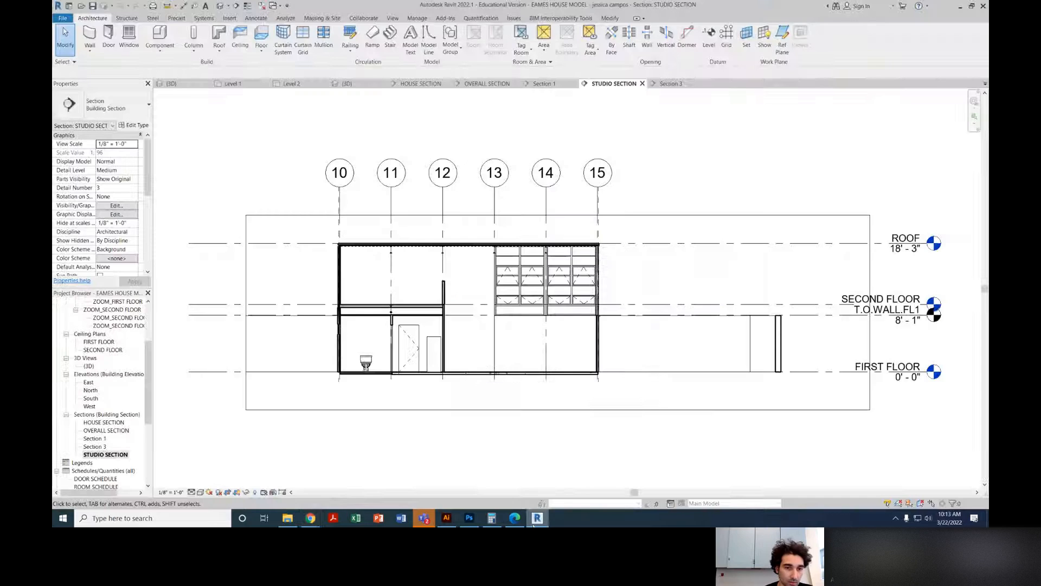
left_click(534, 519)
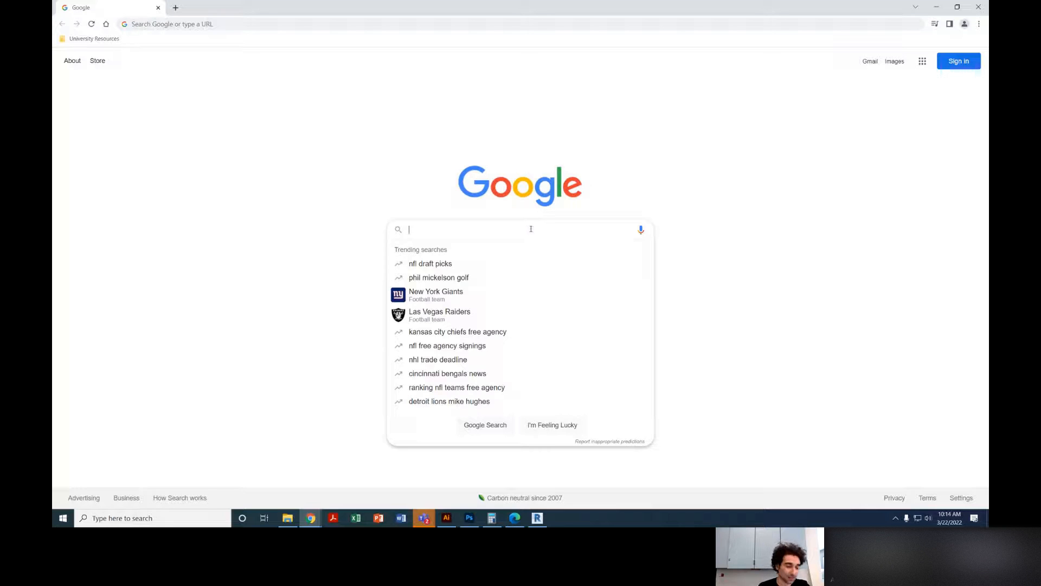
Step: Search Google Images for "beerus"
type("beer")
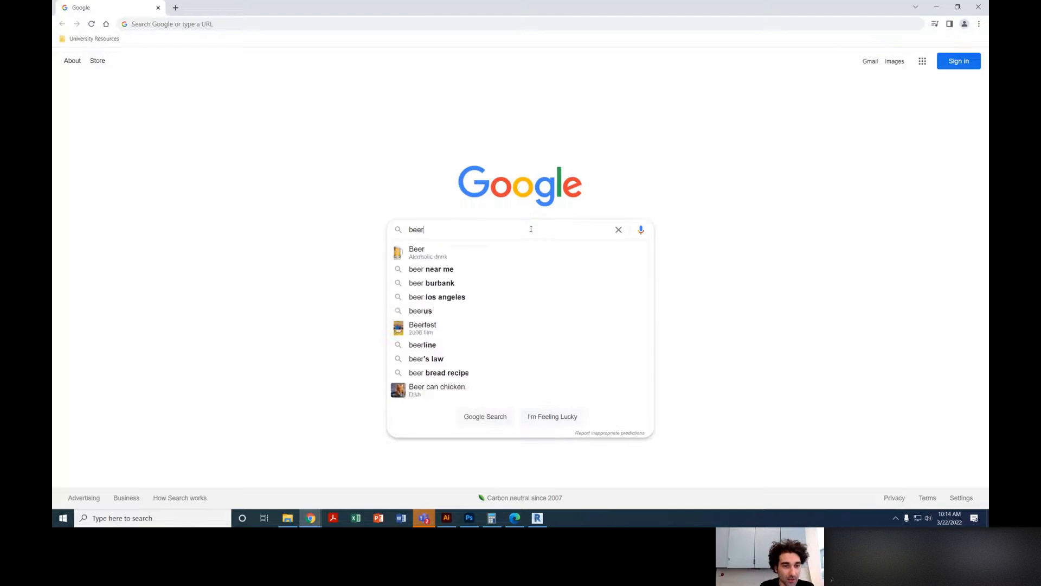
type("us")
key("Return")
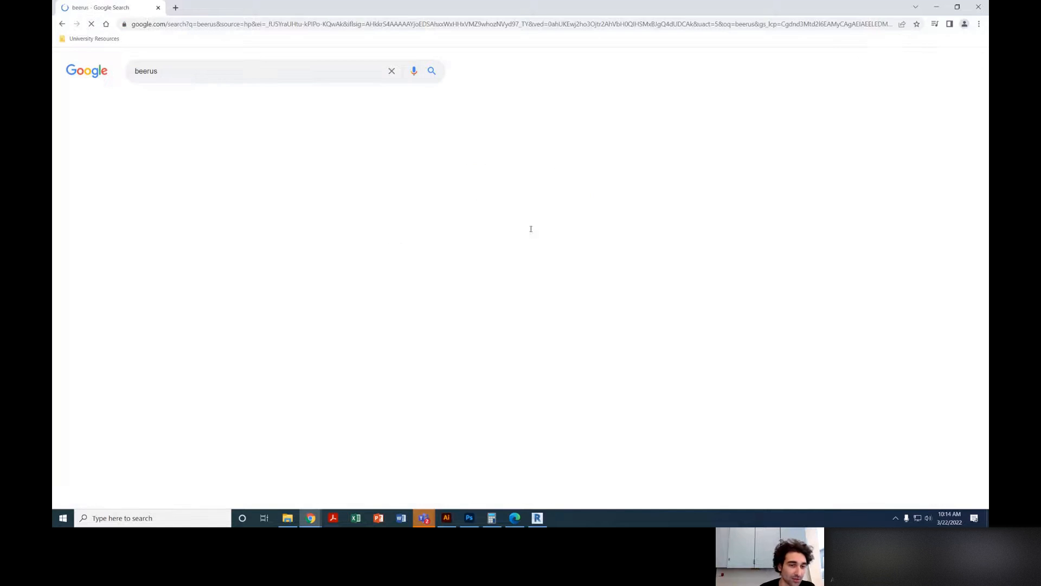
left_click(187, 103)
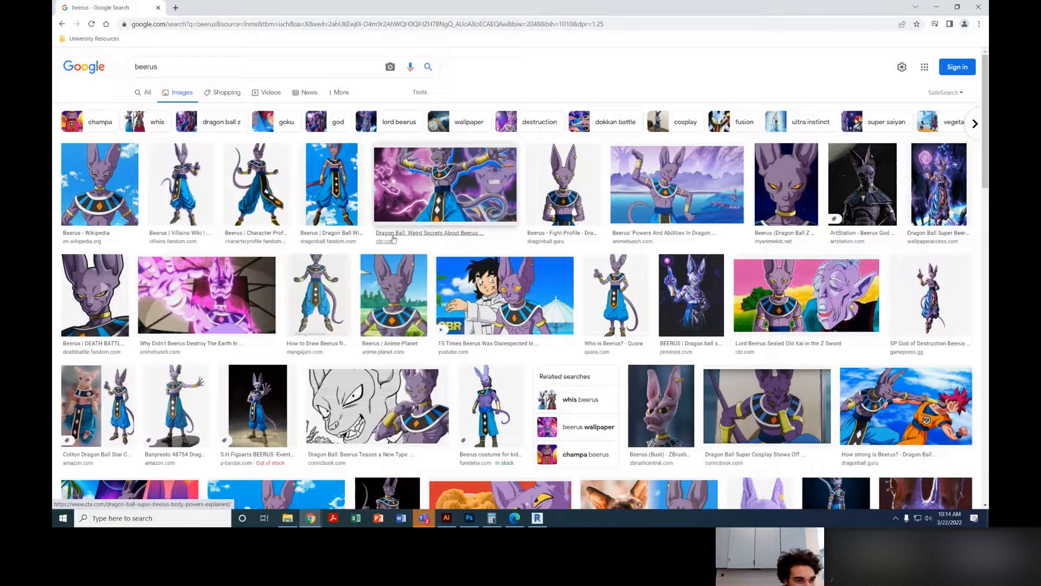
Step: Open the full-body Beerus result from the Dragon Ball Wiki and copy the image
left_click(329, 219)
right_click(794, 218)
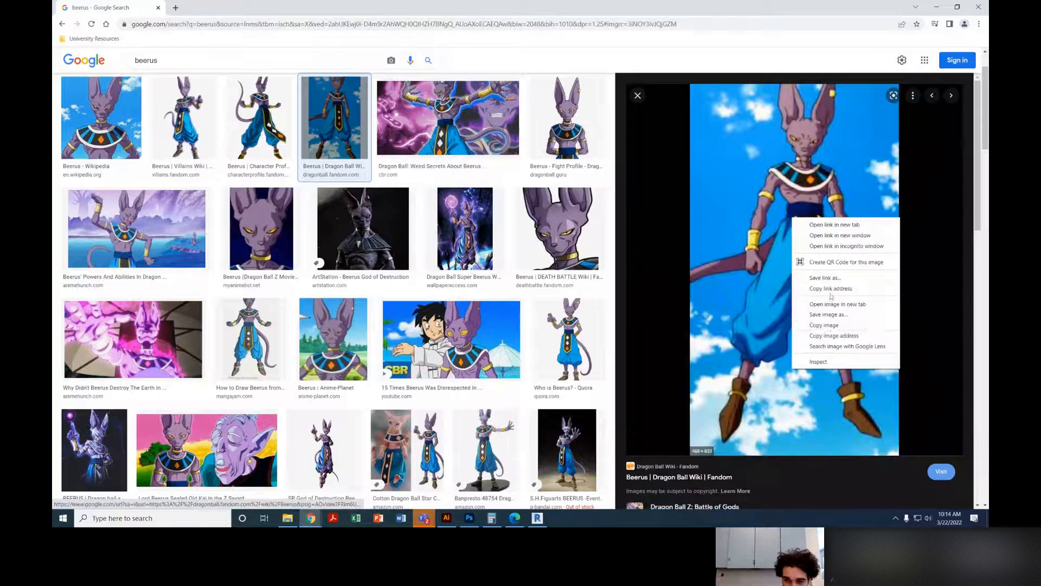
left_click(693, 7)
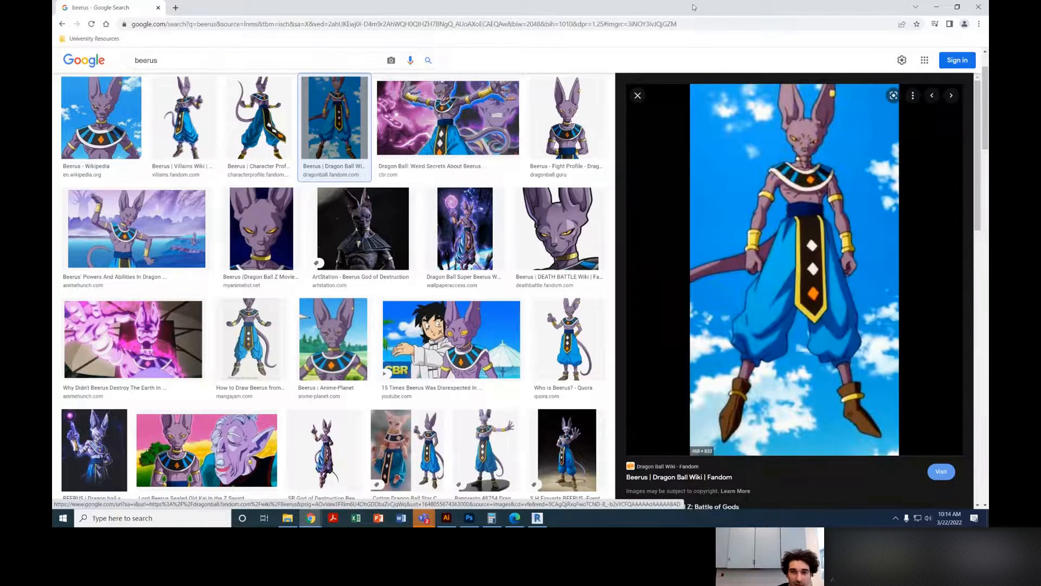
right_click(736, 191)
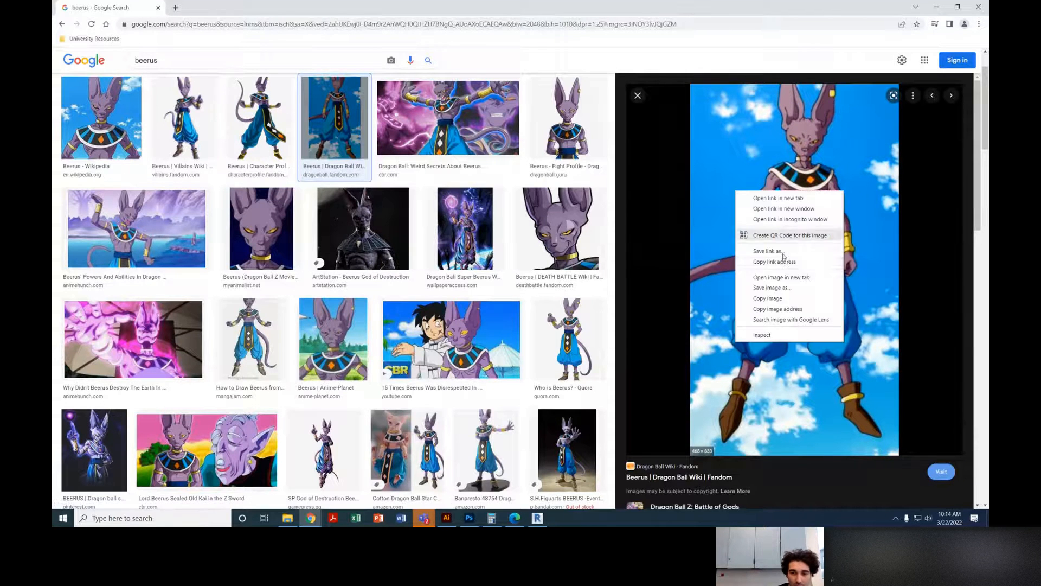
left_click(788, 297)
Step: Switch to Photoshop, create a 468 x 833 px document from the clipboard preset and paste the figure image into it
left_click(460, 525)
key("ctrl+n")
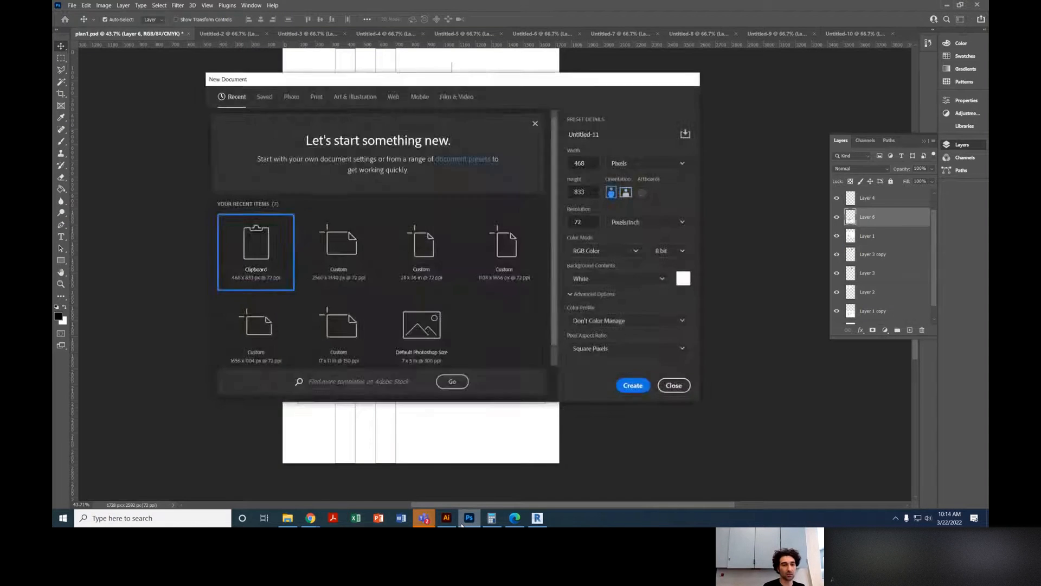
key("Return")
key("ctrl+v")
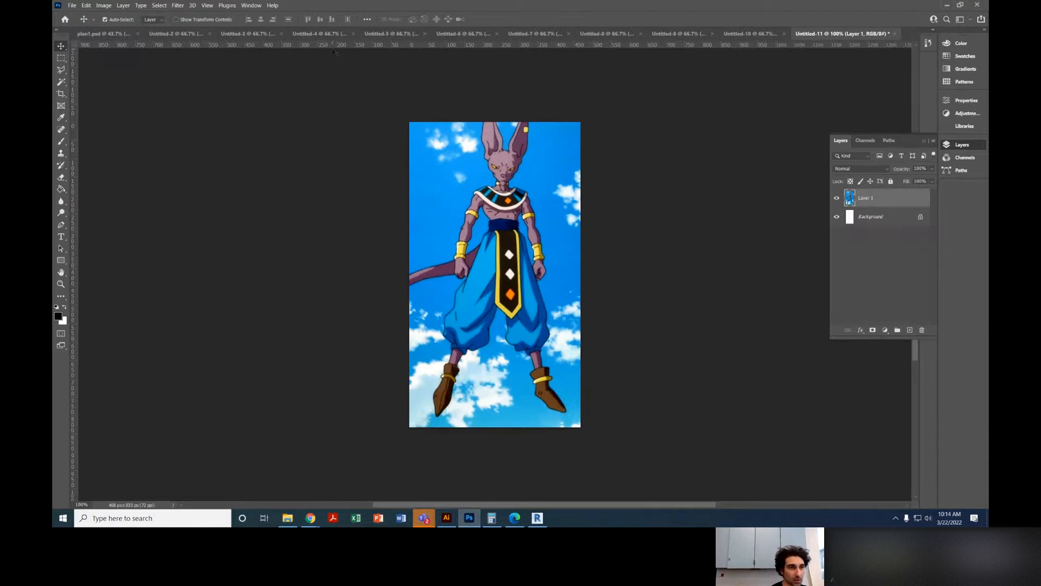
Step: Try the Color Halftone filter on the pasted figure image and undo it
left_click(178, 6)
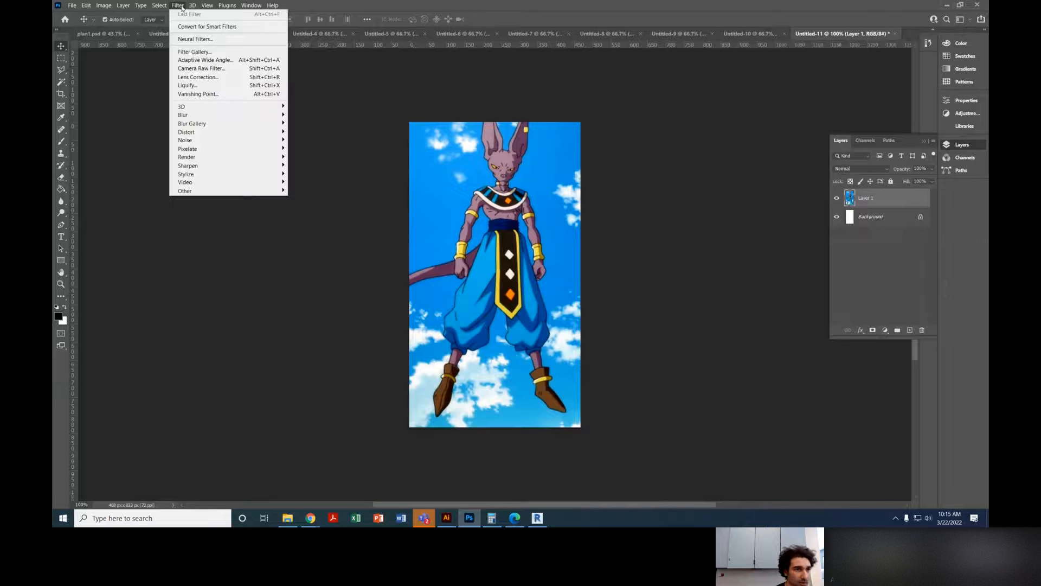
mouse_move(217, 150)
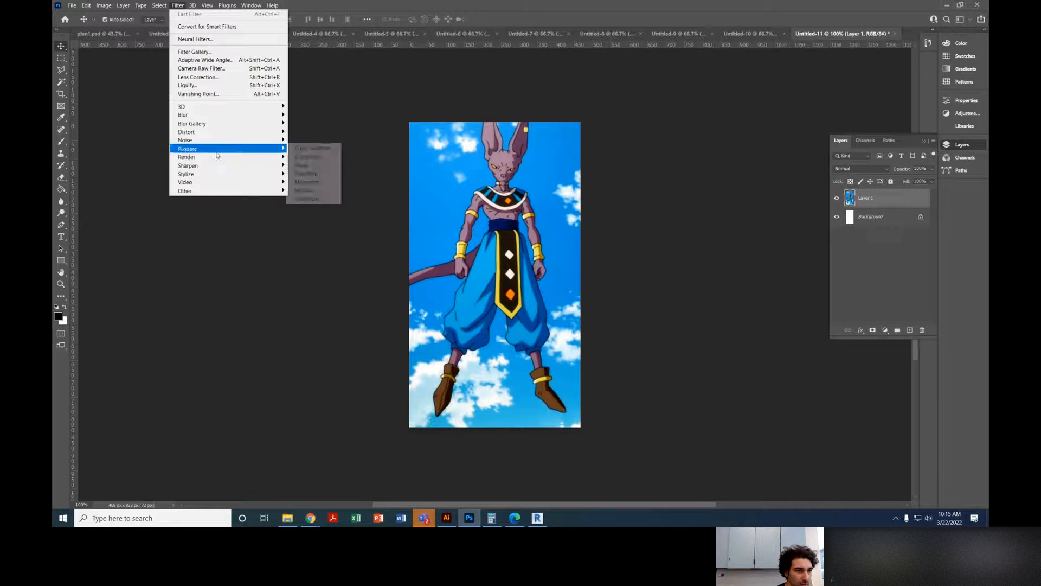
left_click(309, 149)
left_click(554, 157)
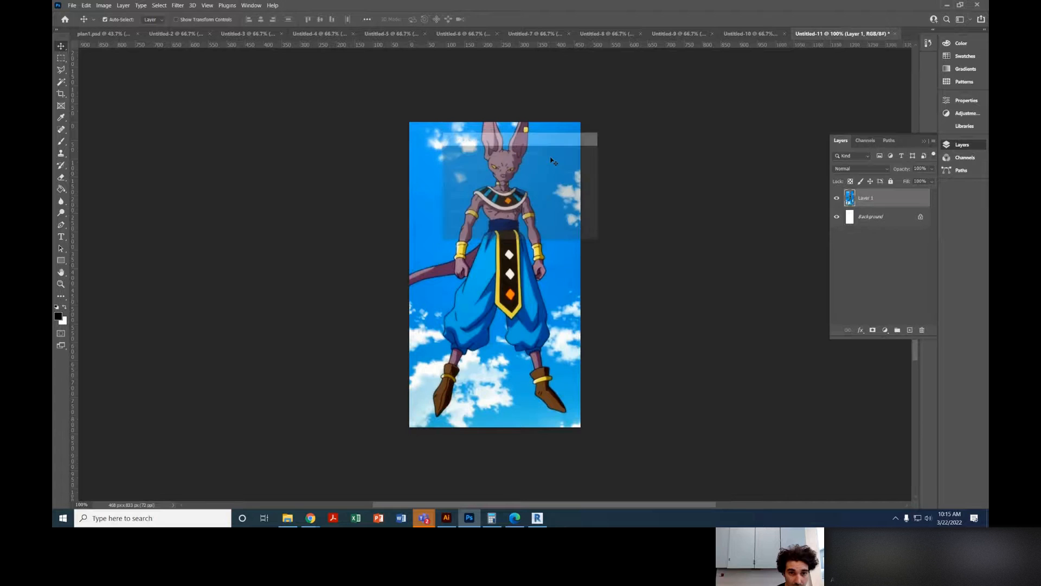
key("ctrl+z")
Step: Duplicate the figure image layer and apply the Tiles filter to the copy, filling empty areas with the background color
left_click_drag(889, 206, 910, 330)
left_click(209, 5)
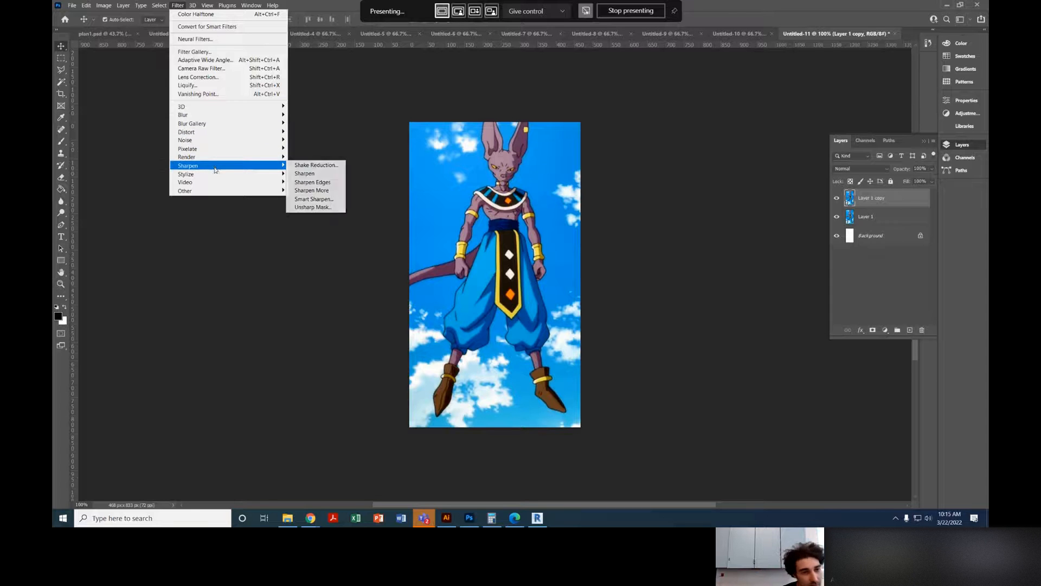
mouse_move(216, 176)
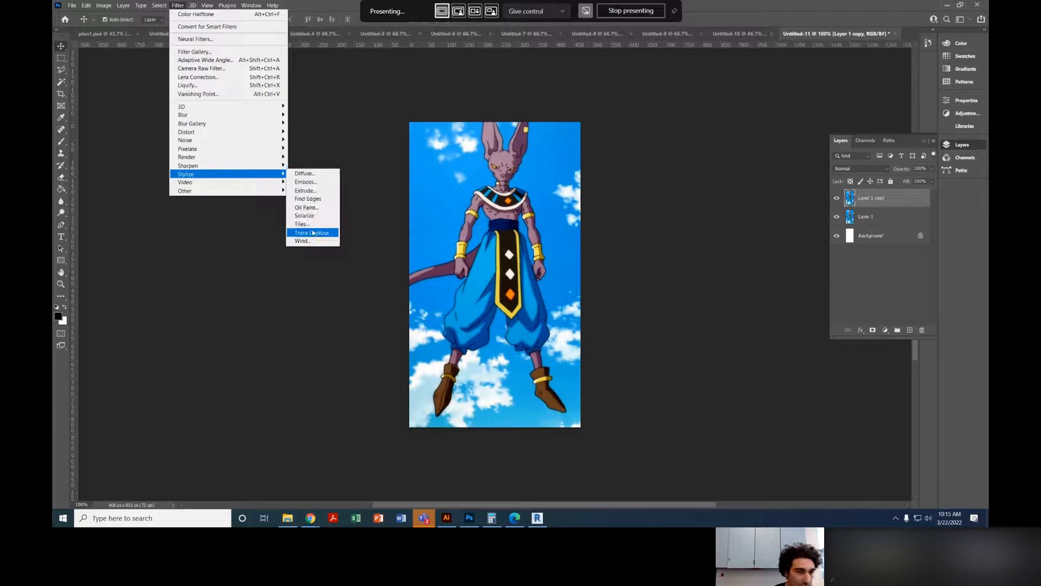
left_click(313, 224)
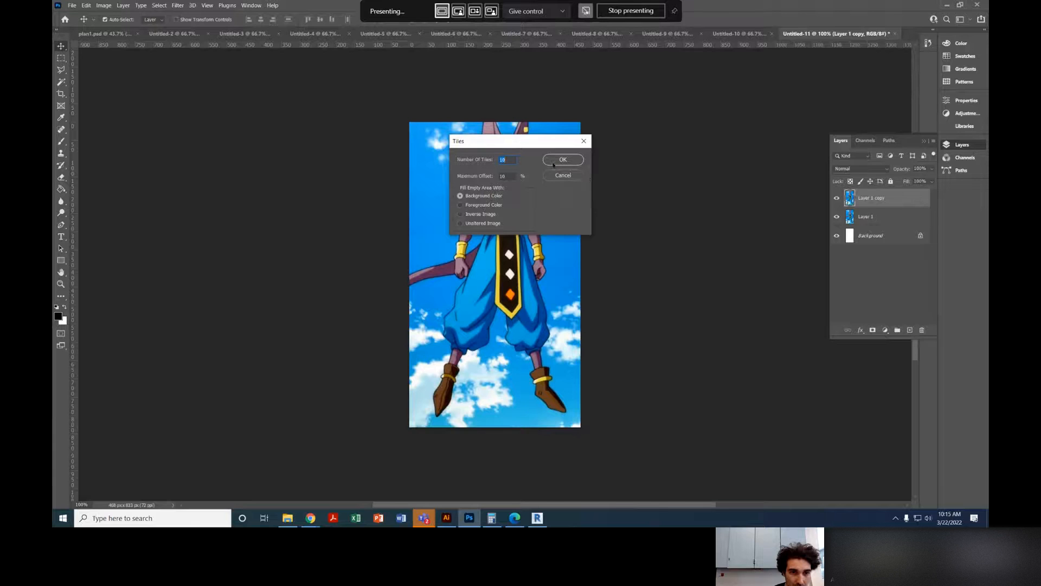
left_click(562, 159)
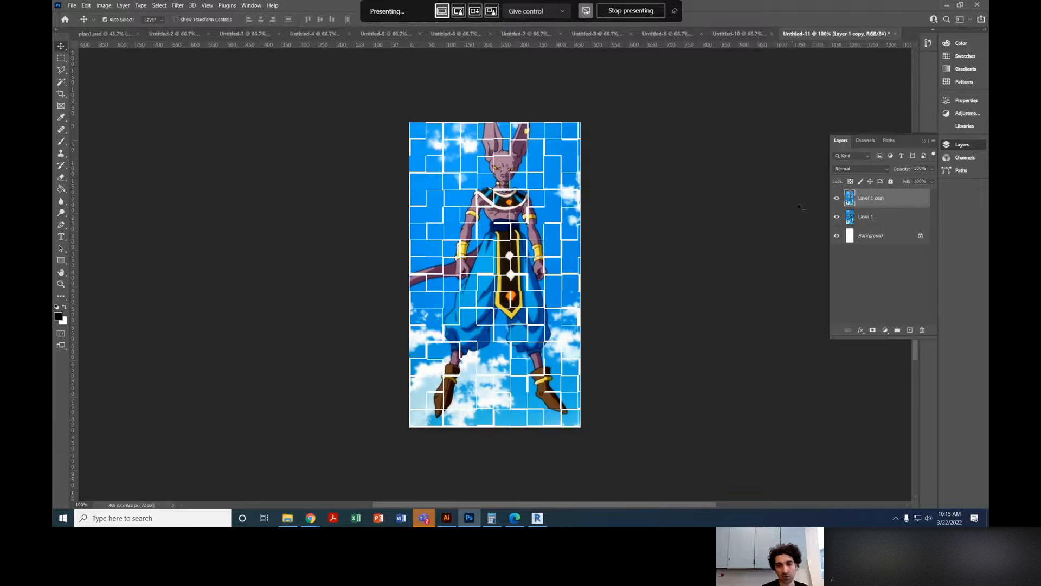
Step: Paste the tiled image into the Untitled-10 document at 50% opacity and move it over the section between grids 10 and 13
left_click(746, 34)
scroll(686, 226, "down", 2)
scroll(668, 242, "up", 4)
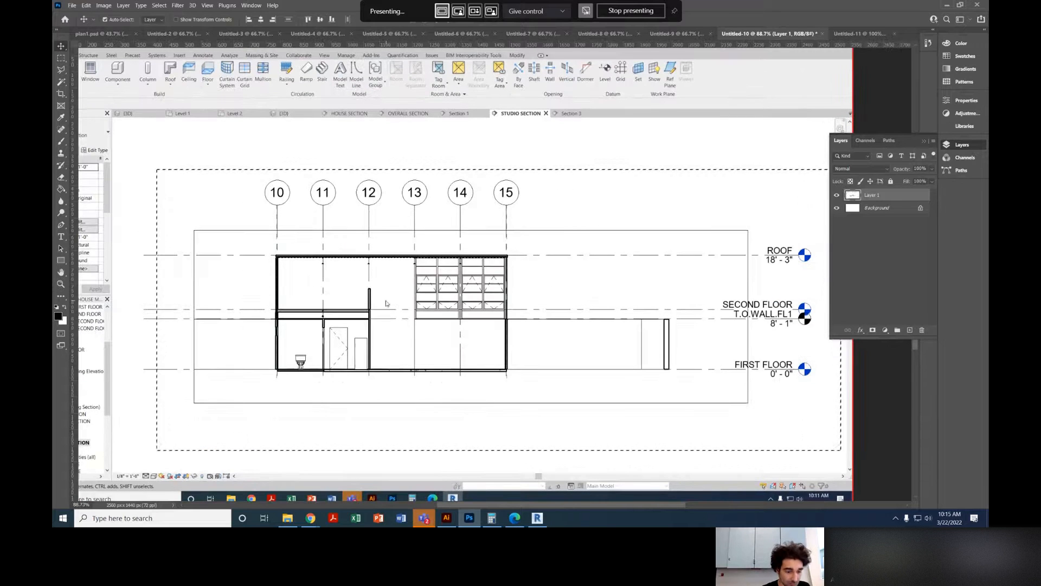
key("ctrl+v")
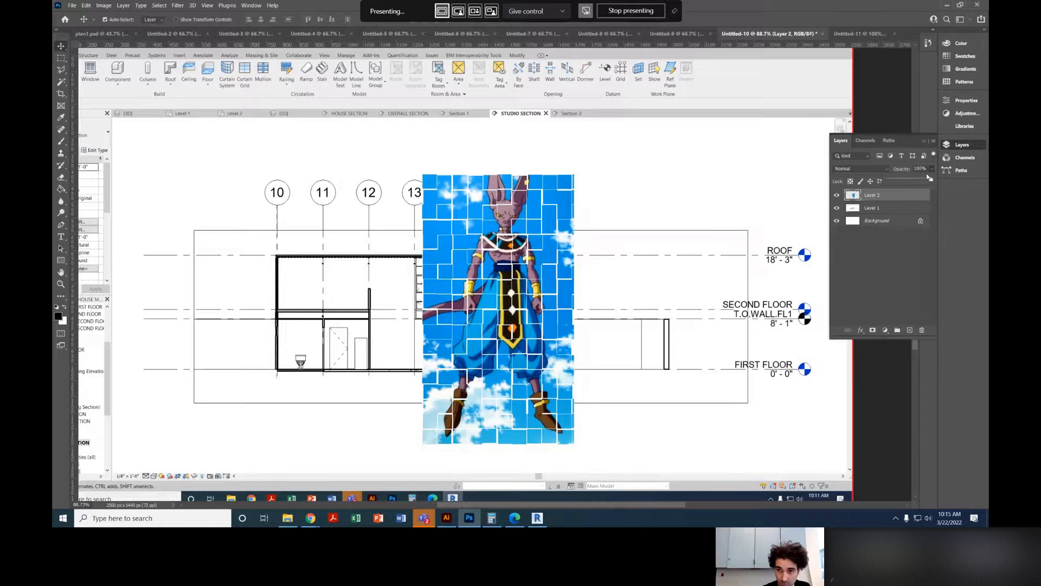
key("5")
left_click_drag(513, 249, 351, 260)
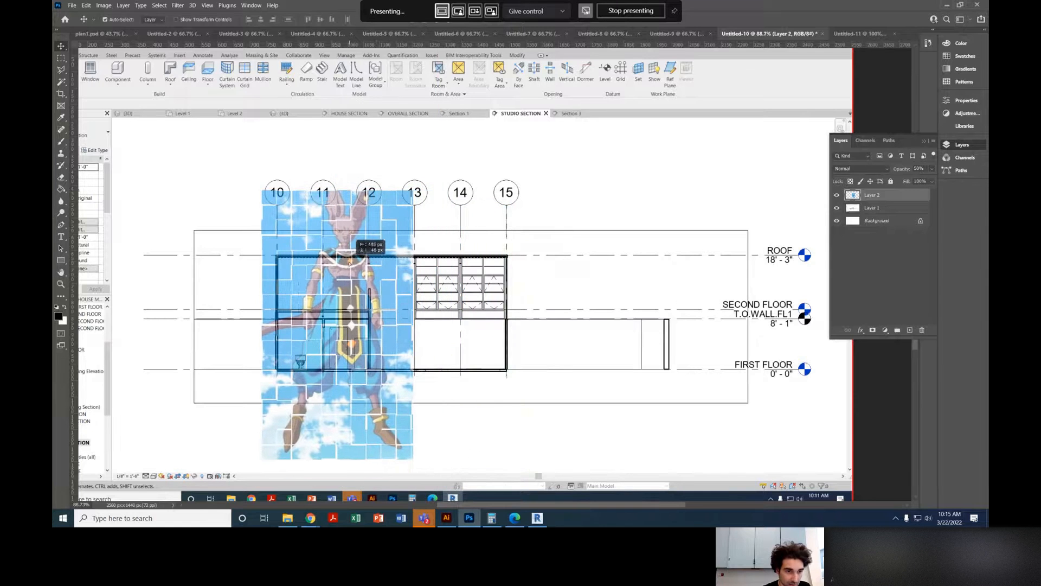
Step: Set the tiled image layer to 75% opacity with Multiply blending and align it with the building section's upper-left corner
left_click_drag(930, 169, 921, 183)
left_click(869, 169)
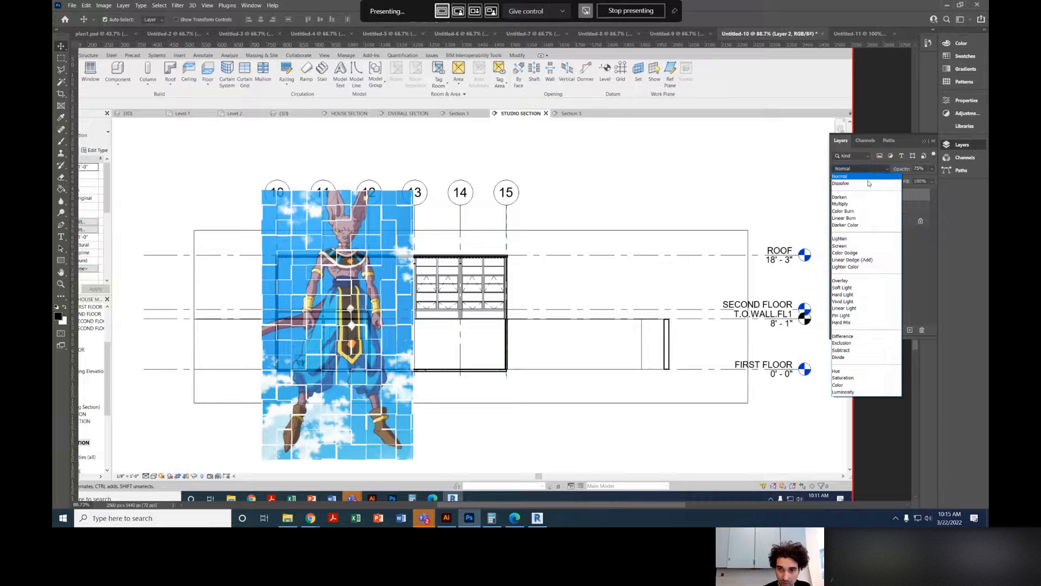
left_click(863, 205)
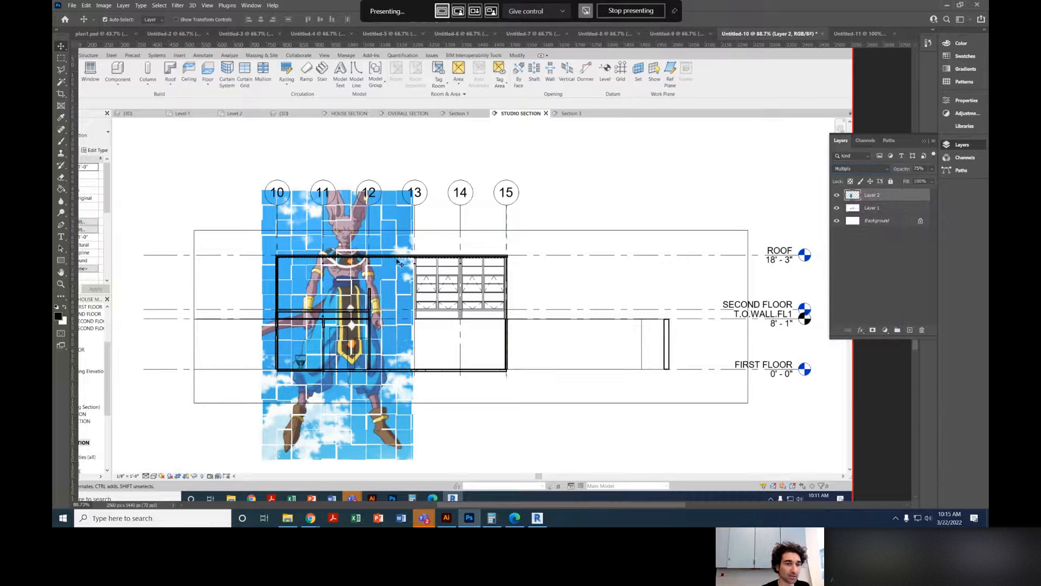
left_click_drag(316, 198, 331, 263)
scroll(398, 248, "down", 3)
Step: Duplicate the tiled image layer in Untitled-10 and select the entire canvas
left_click_drag(873, 195, 910, 330)
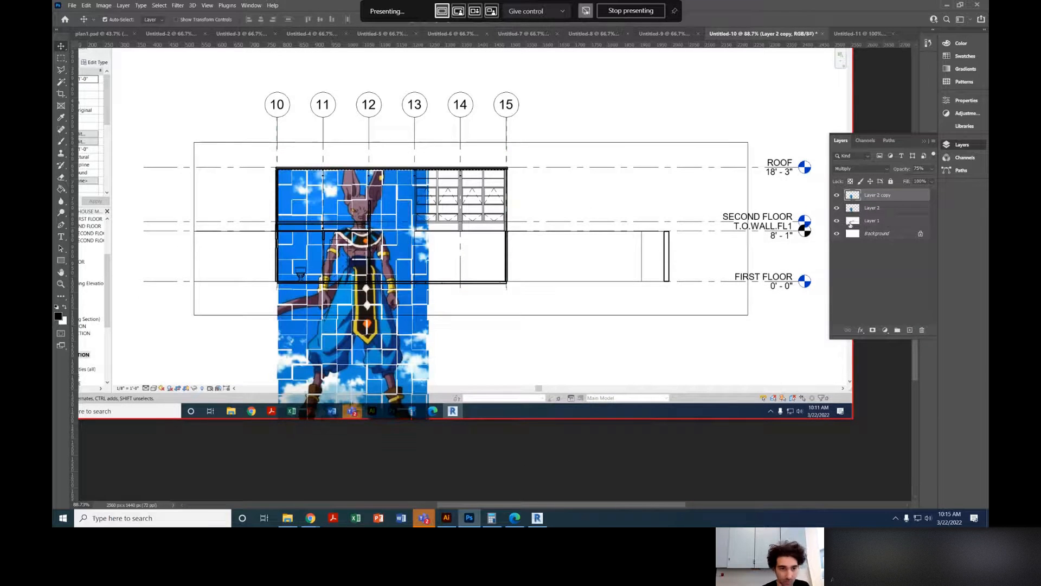
key("ctrl")
key("ctrl+a")
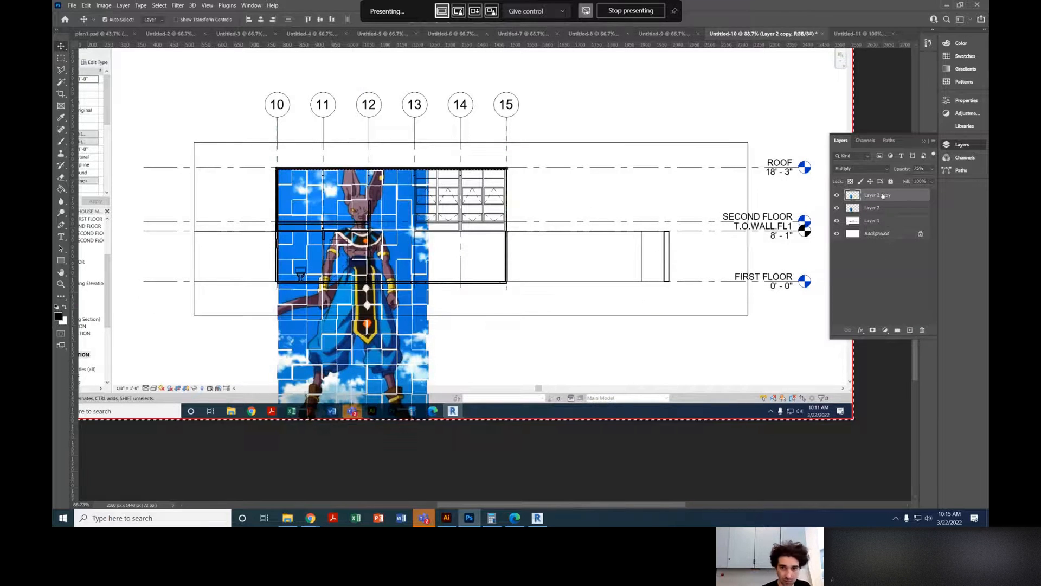
Step: Paste the tiled image into plan1.psd and move it over the window side of the lower section
left_click(106, 34)
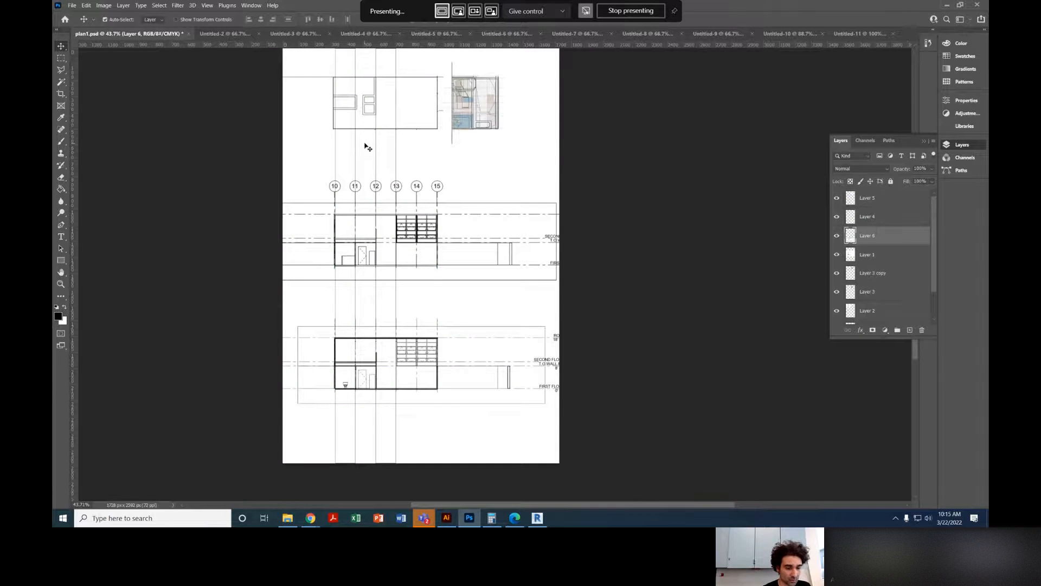
key("ctrl+v")
left_click_drag(421, 255, 418, 360)
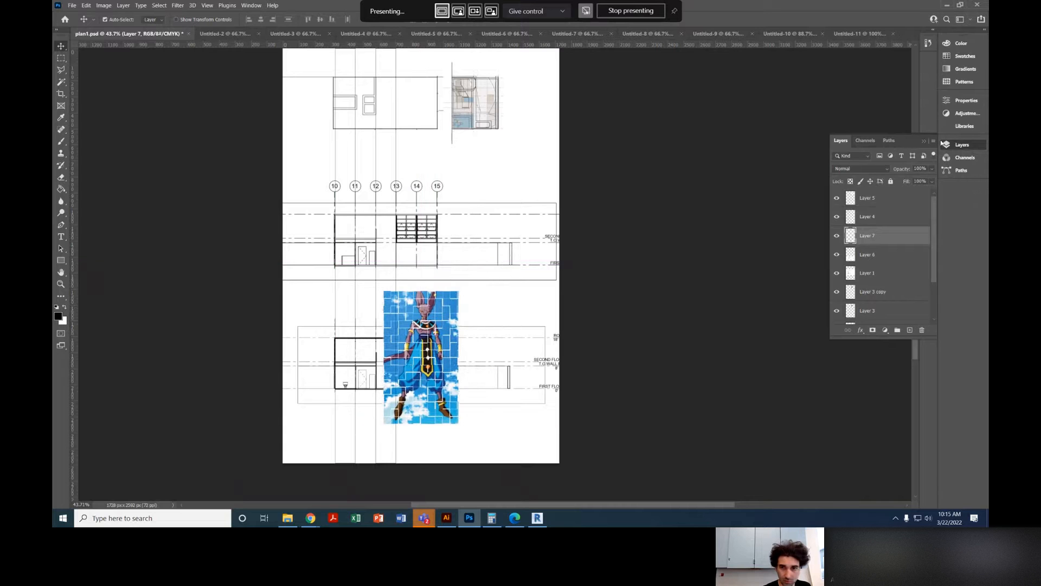
Step: Toggle the pasted image layer's visibility off and on, and move the layer to the top of the layer stack
left_click(931, 169)
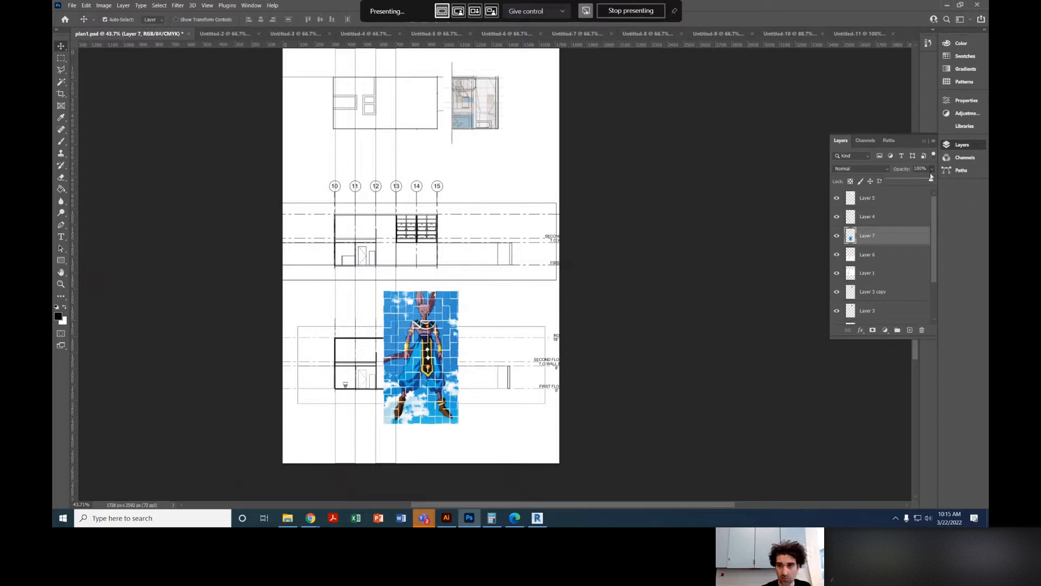
left_click(927, 237)
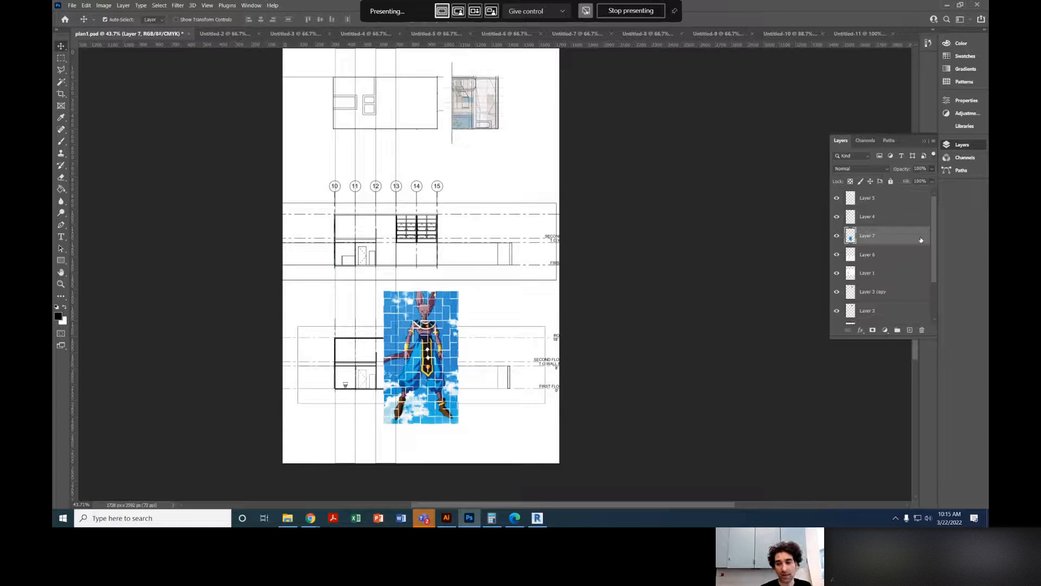
left_click(837, 236)
left_click(837, 236)
left_click_drag(867, 237, 887, 195)
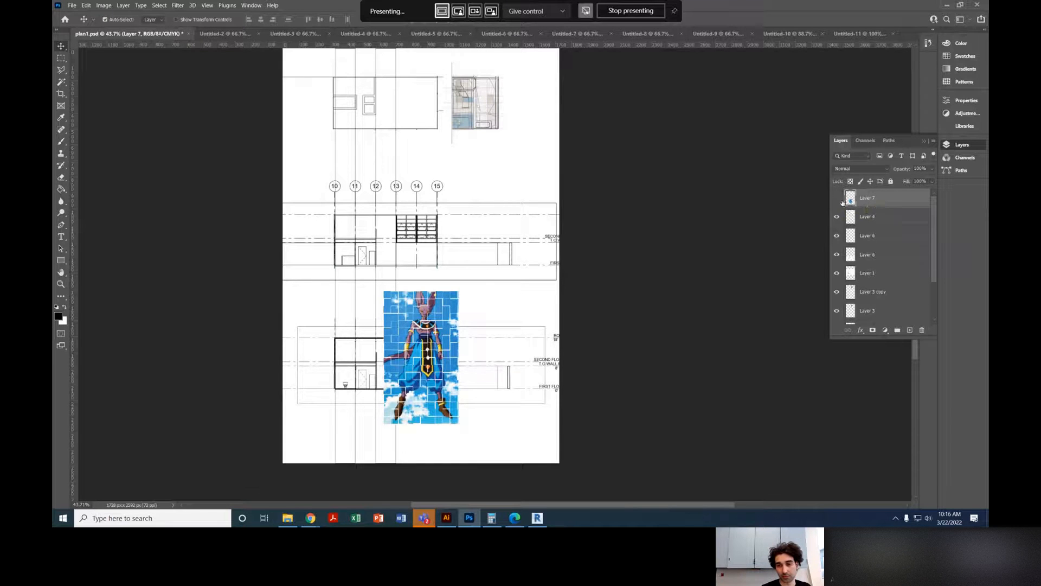
Step: Set the pasted image layer's blend mode to Multiply so the section linework shows through
left_click(880, 169)
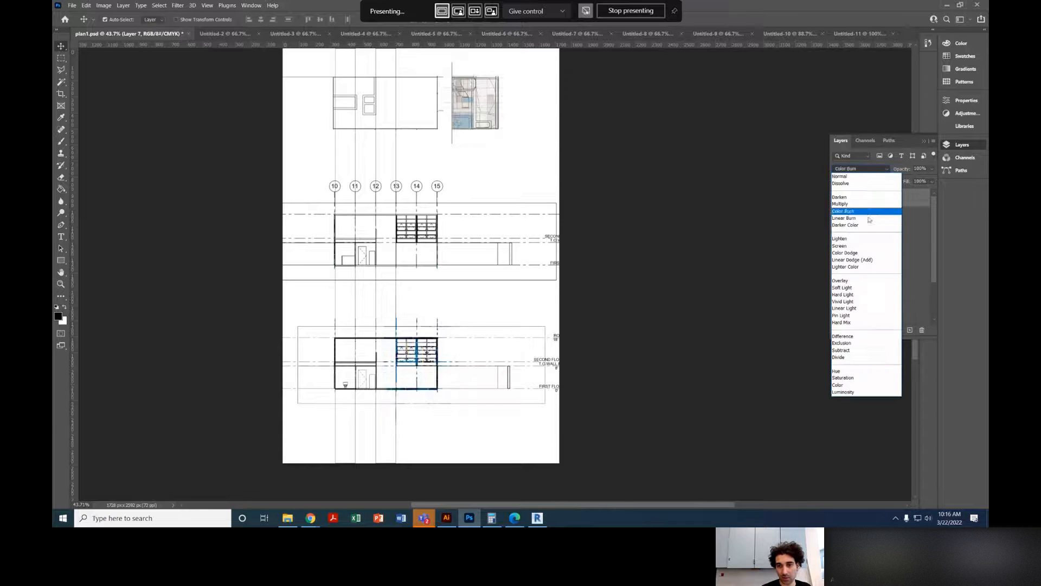
left_click(868, 207)
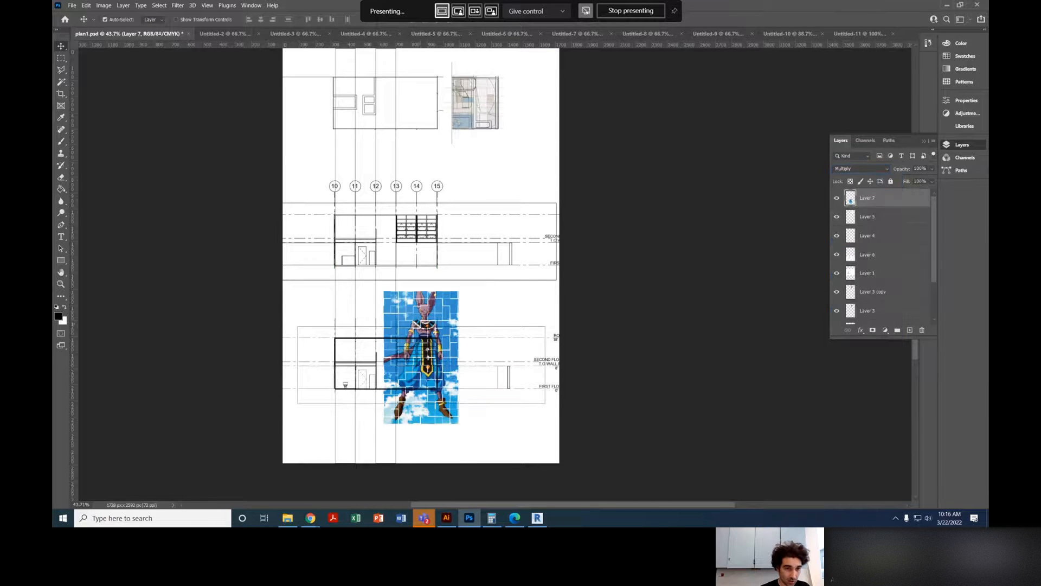
scroll(421, 323, "up", 4)
left_click(871, 170)
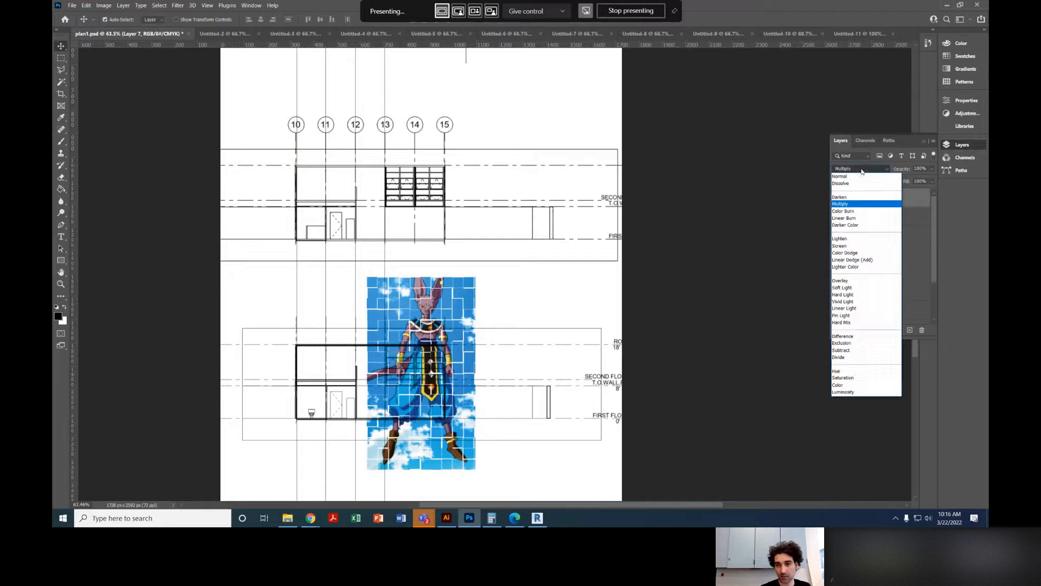
left_click(876, 173)
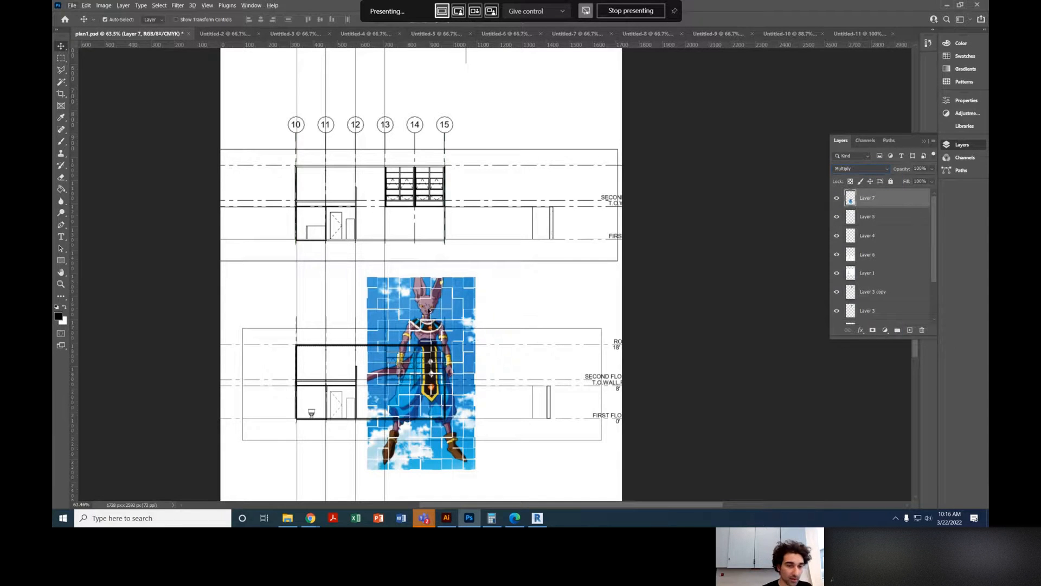
Step: Move and stretch the tiled image with Free Transform to fill the lower section's building outline
scroll(430, 309, "down", 2)
scroll(430, 310, "up", 5)
left_click_drag(422, 215, 311, 324)
scroll(352, 390, "down", 3)
key("ctrl+t")
left_click_drag(394, 467, 454, 284)
key("Return")
Step: Cut the rectangular part of the tiled image that covers the upper windows between grids 13 and 15
left_click(61, 57)
scroll(530, 214, "up", 2)
left_click_drag(459, 143, 327, 230)
key("ctrl+x")
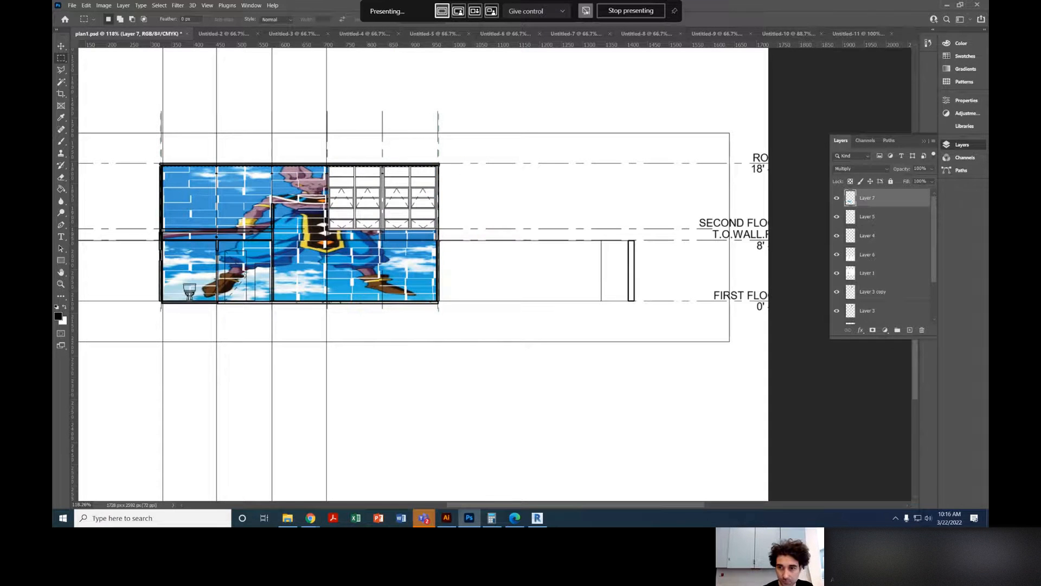
Step: Lower the tiled image layer's opacity to 21%
left_click(933, 170)
left_click_drag(892, 183, 900, 184)
scroll(197, 214, "down", 8)
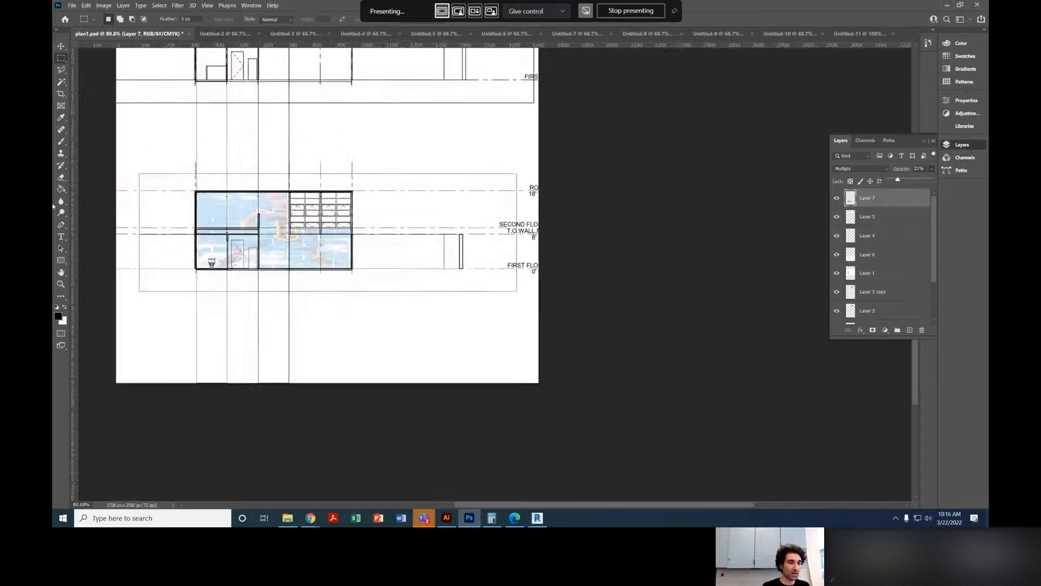
scroll(97, 264, "up", 6)
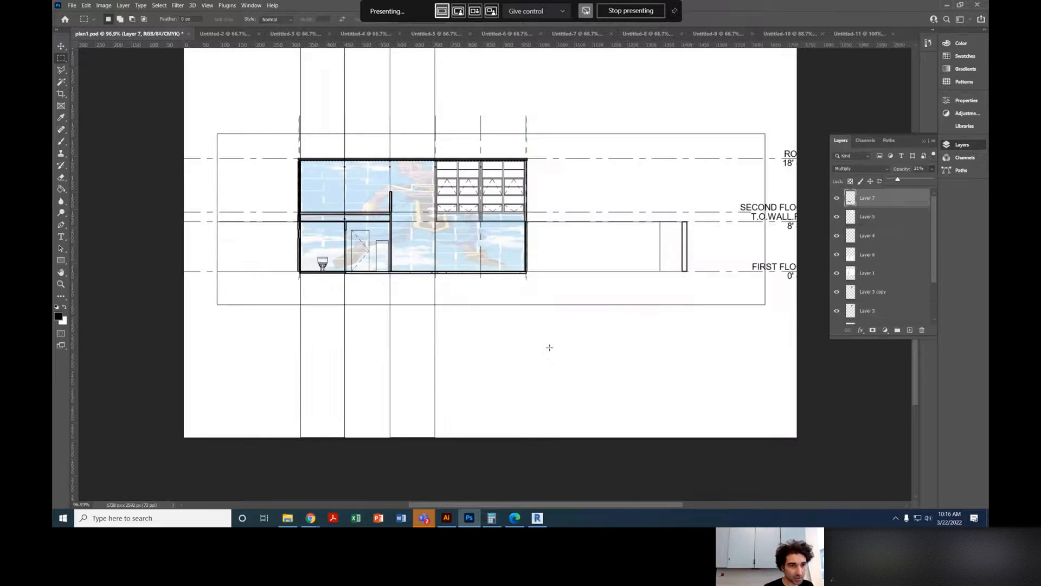
Step: Recolor the tiled image layer from blue to muted green with a Hue/Saturation adjustment
scroll(310, 170, "up", 1)
left_click(103, 5)
mouse_move(163, 25)
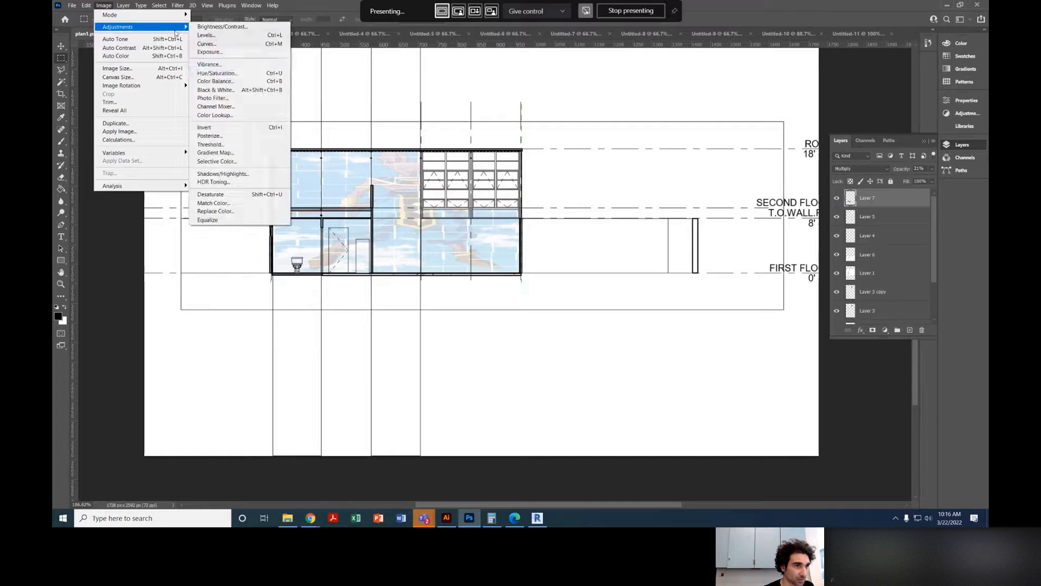
left_click(282, 74)
left_click_drag(495, 169, 464, 170)
left_click_drag(488, 108, 618, 133)
left_click_drag(590, 196, 606, 195)
left_click(730, 148)
Step: Delete two individual bricks from the lower section's wall texture on the upper floor between grids 11 and 13
scroll(403, 187, "up", 8)
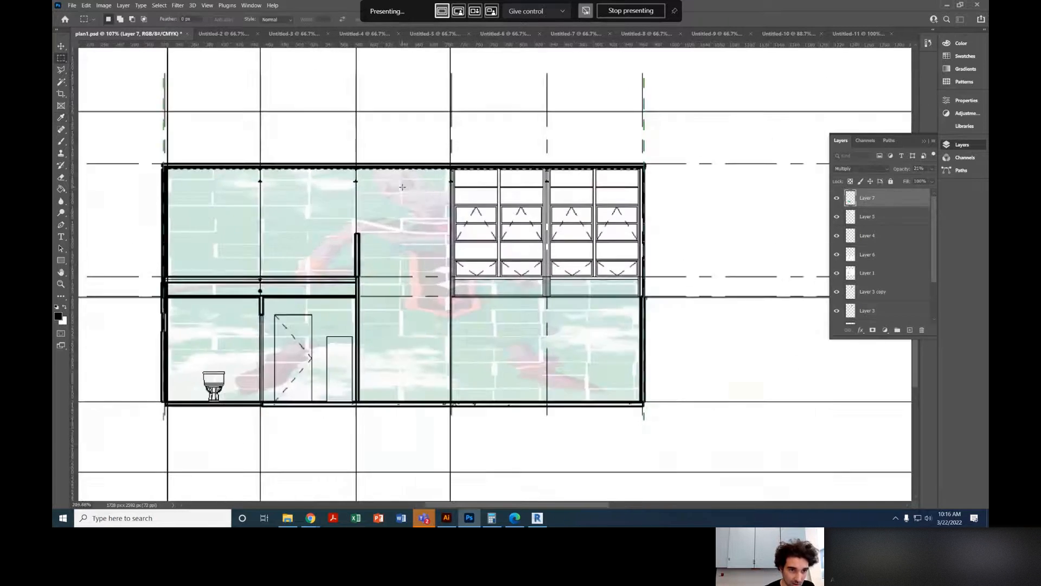
scroll(402, 187, "up", 6)
scroll(405, 195, "down", 4)
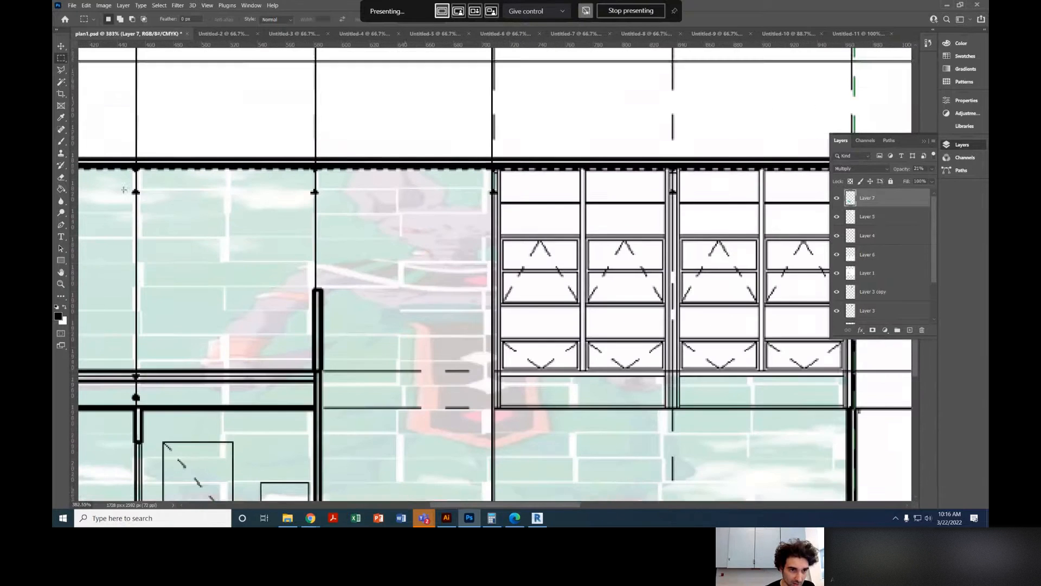
scroll(348, 133, "down", 2)
scroll(348, 132, "up", 3)
scroll(348, 133, "up", 1)
left_click_drag(433, 203, 585, 238)
scroll(449, 262, "down", 3)
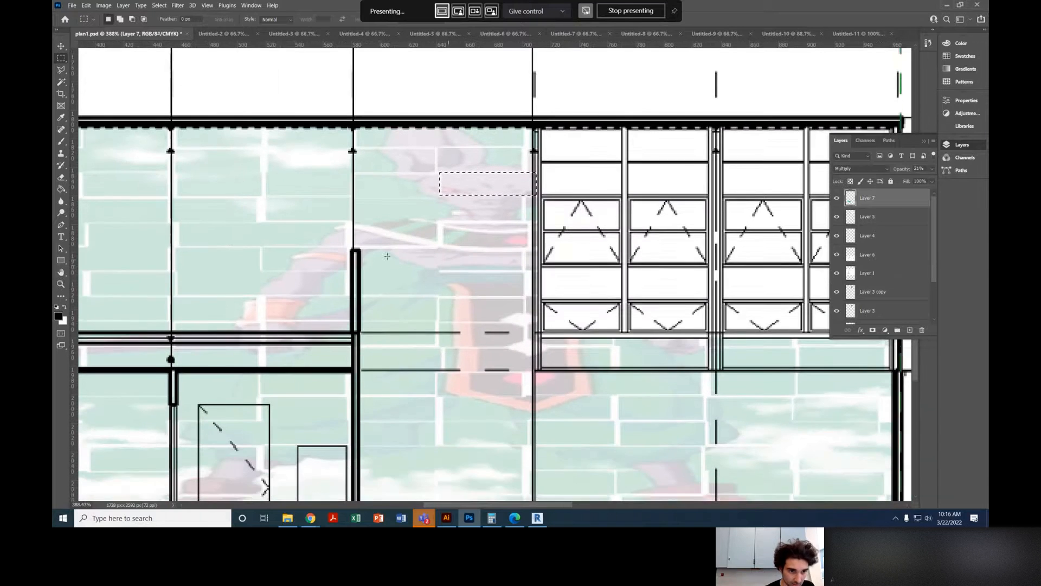
scroll(435, 257, "down", 1)
key("alt+space")
left_click_drag(310, 234, 454, 187)
scroll(507, 191, "up", 1)
key("Delete")
Step: Delete several scattered bricks from the lower section's upper-floor texture between grids 10 and 11, and clear the selection
scroll(536, 159, "down", 4)
scroll(366, 171, "up", 2)
left_click_drag(365, 176, 424, 189)
key("shift")
left_click_drag(464, 222, 357, 249)
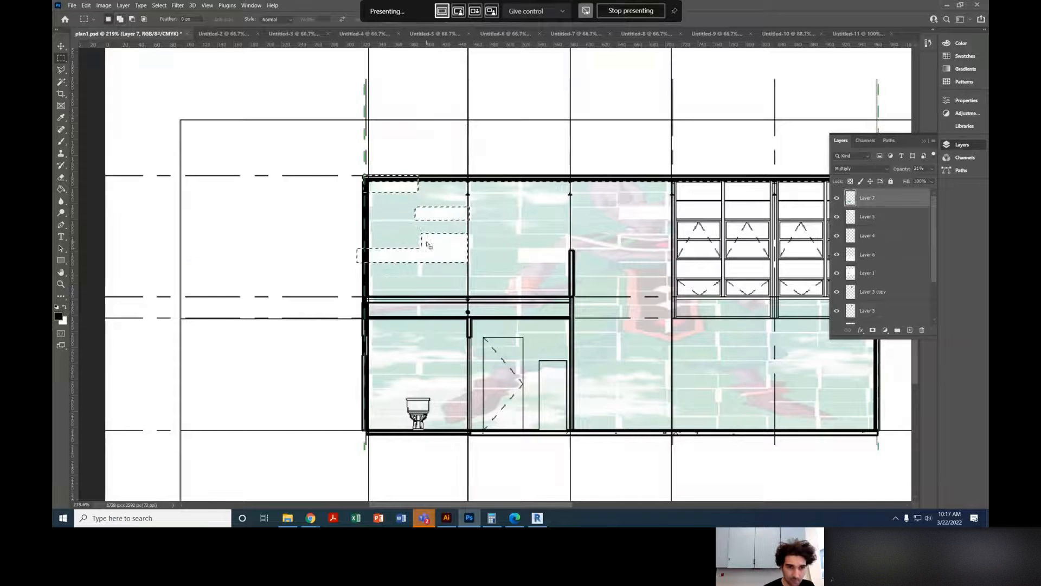
scroll(442, 236, "down", 3)
key("ctrl+d")
scroll(450, 244, "down", 1)
scroll(455, 244, "down", 1)
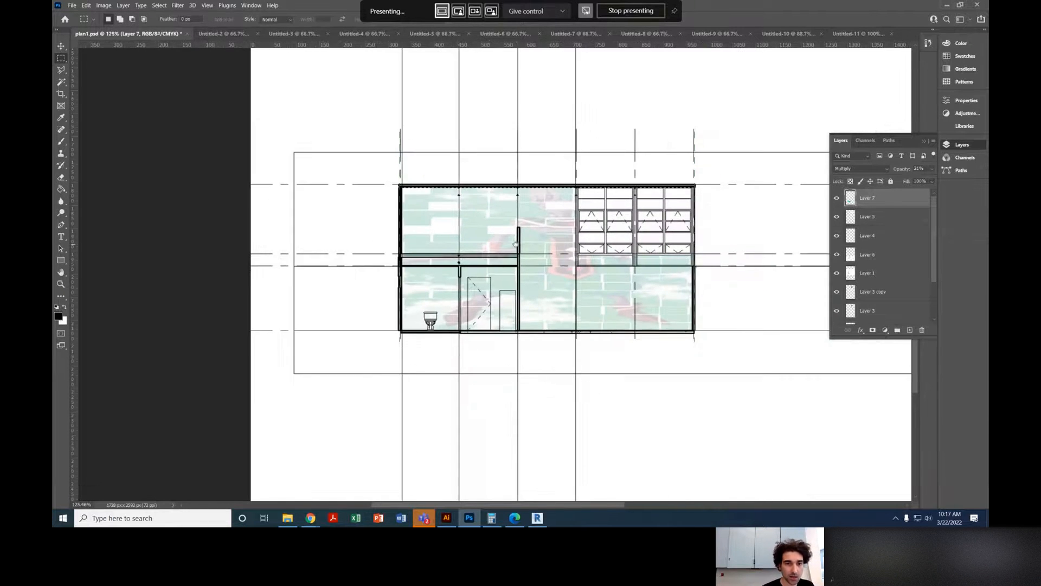
Step: Marquee-select a single brick beside the short wall at grid 12, and clear the selection
scroll(489, 233, "right", 2)
scroll(517, 226, "up", 3)
scroll(517, 226, "up", 6)
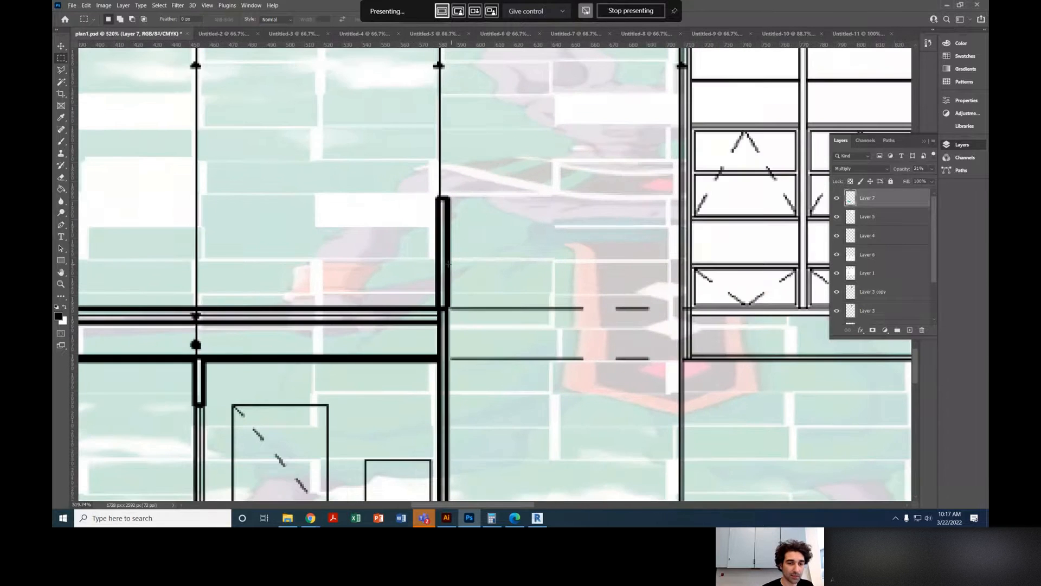
left_click_drag(446, 259, 554, 295)
key("ctrl+d")
scroll(501, 194, "down", 8)
scroll(533, 203, "up", 4)
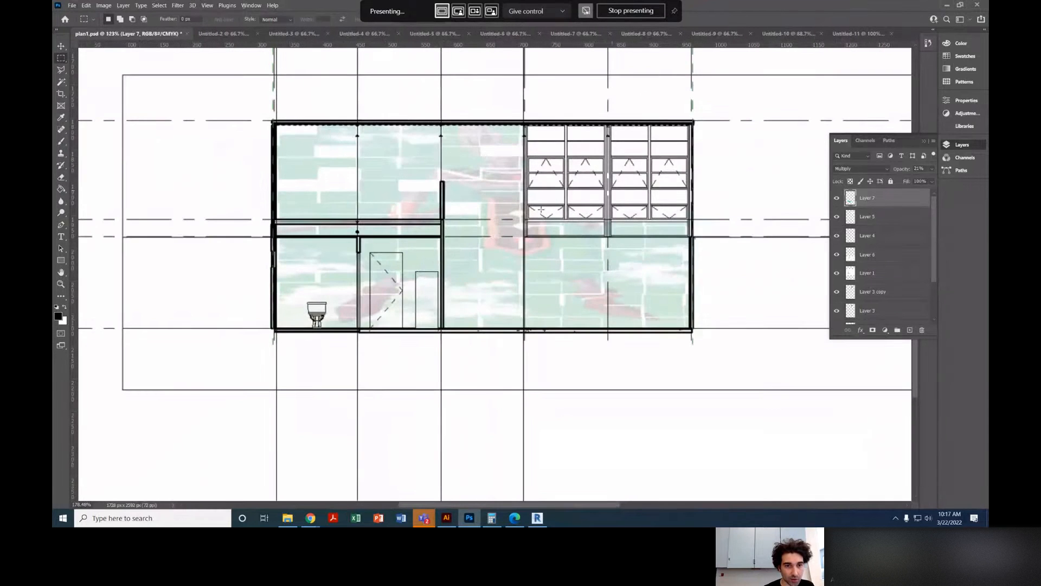
scroll(571, 318, "up", 2)
scroll(517, 100, "up", 2)
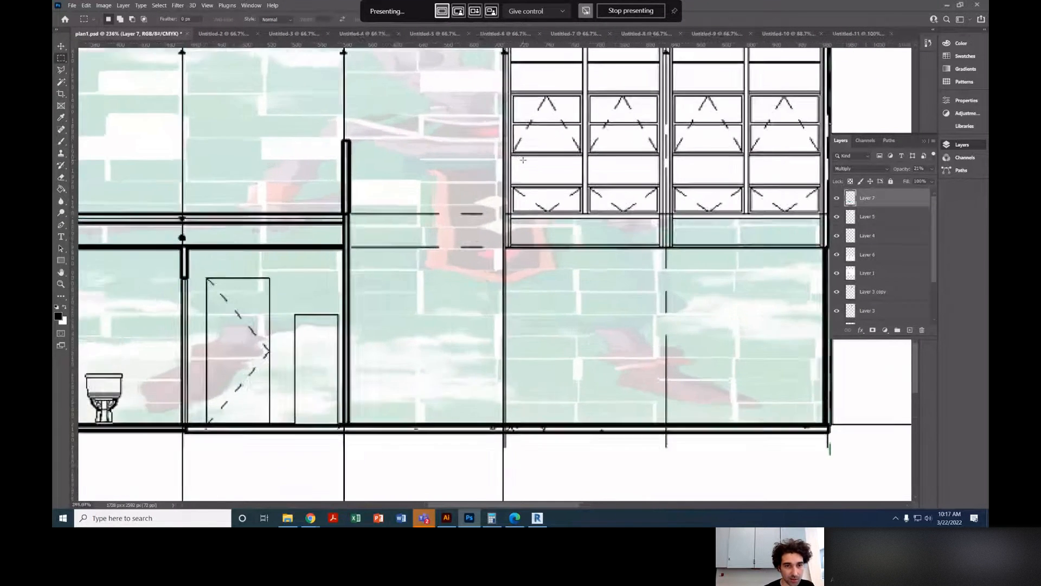
scroll(522, 163, "down", 4)
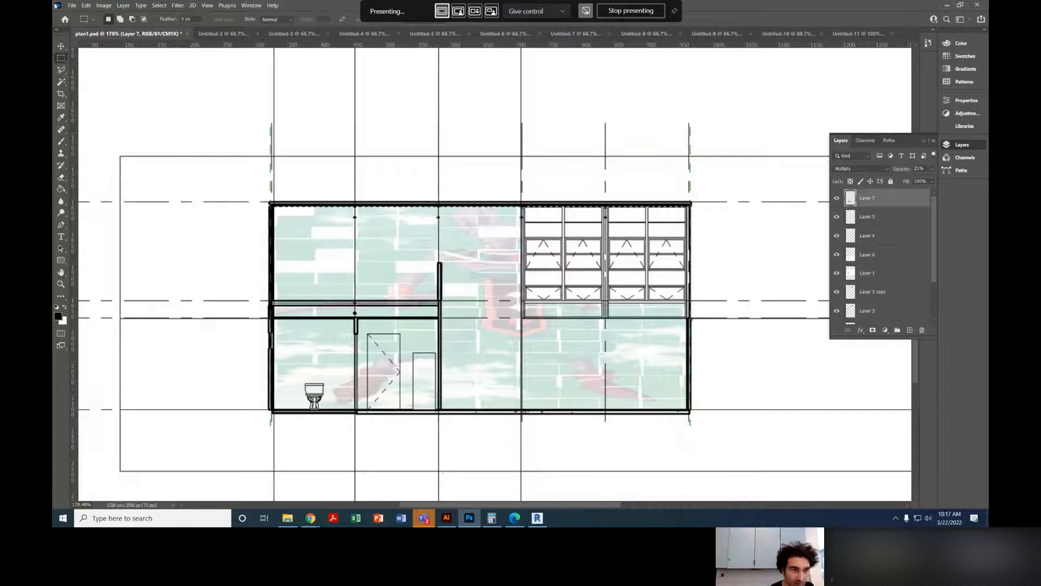
Step: Desaturate the tiled image layer with a Hue/Saturation adjustment, setting Saturation to about -79
left_click(104, 6)
mouse_move(125, 25)
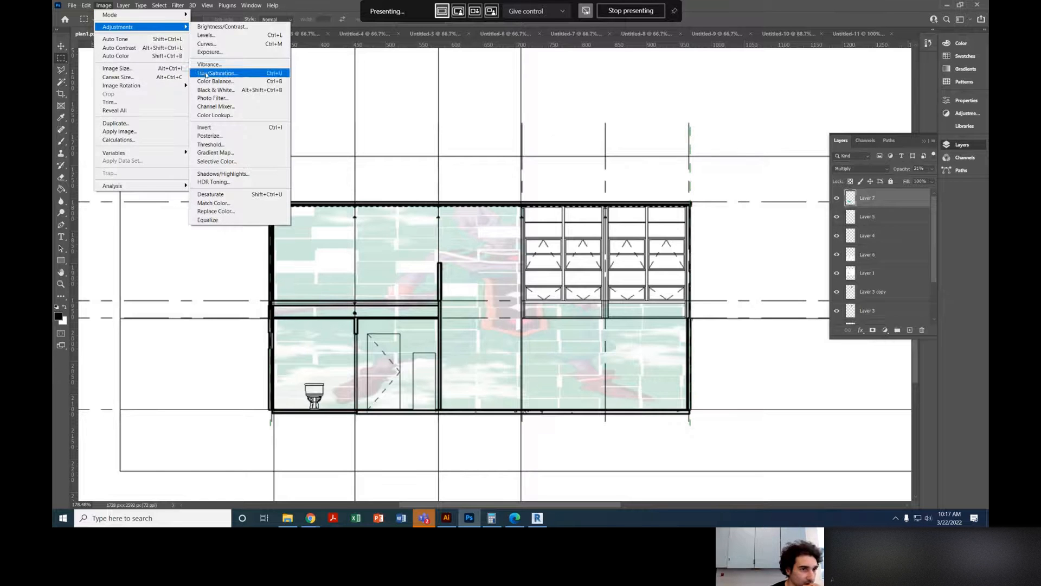
left_click(217, 73)
left_click_drag(626, 218, 595, 217)
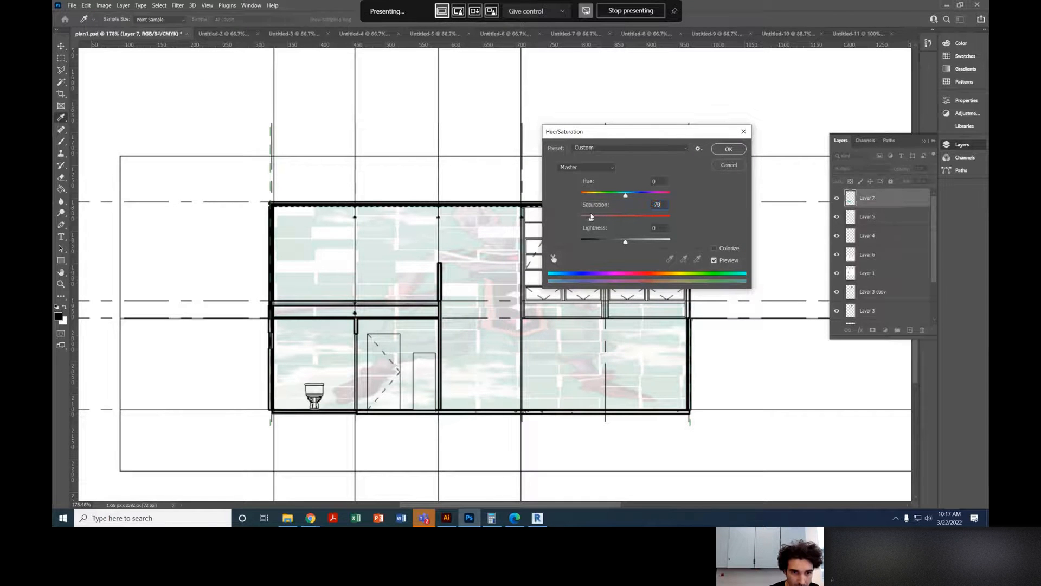
left_click(729, 148)
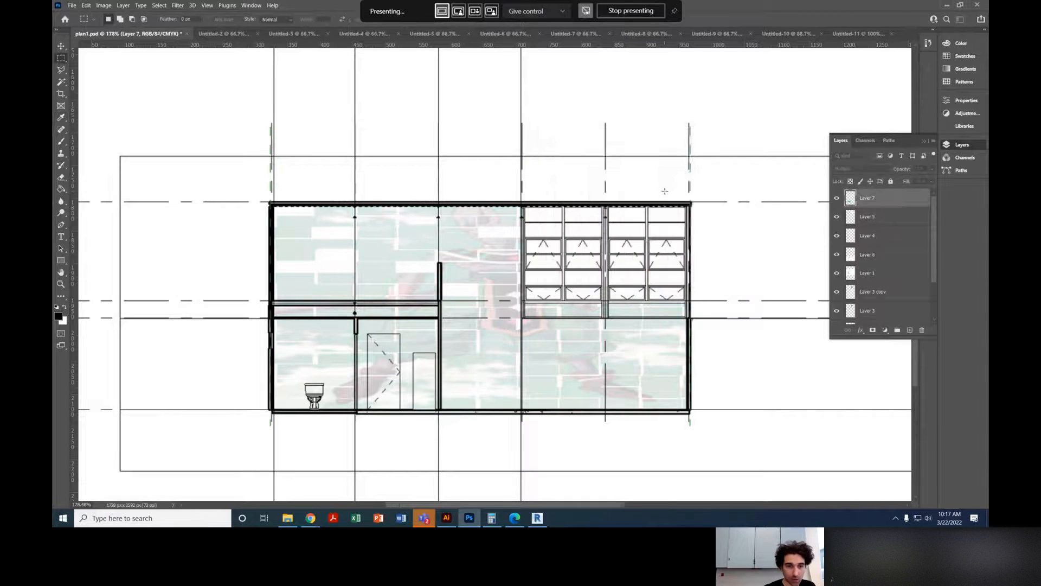
Step: Duplicate the tiled image layer and place the copy over the middle section's building outline
scroll(729, 151, "down", 5)
scroll(557, 317, "up", 1)
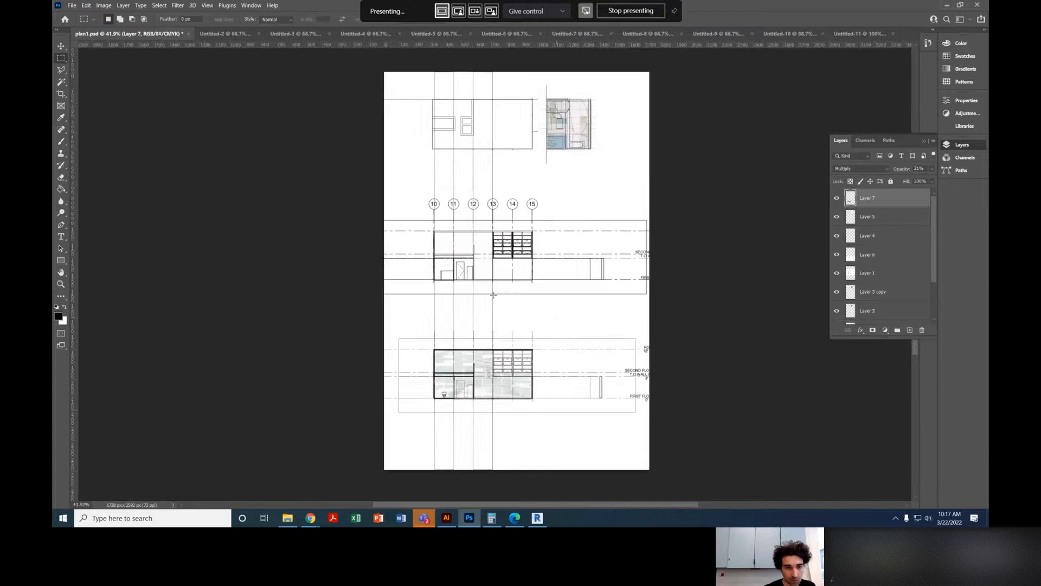
left_click(63, 47)
scroll(542, 378, "up", 3)
left_click_drag(456, 402, 471, 249)
key("ctrl+j")
Step: Delete the texture on Layer 7 from the lower section's first-floor rooms between grids 10 and 12
key("m")
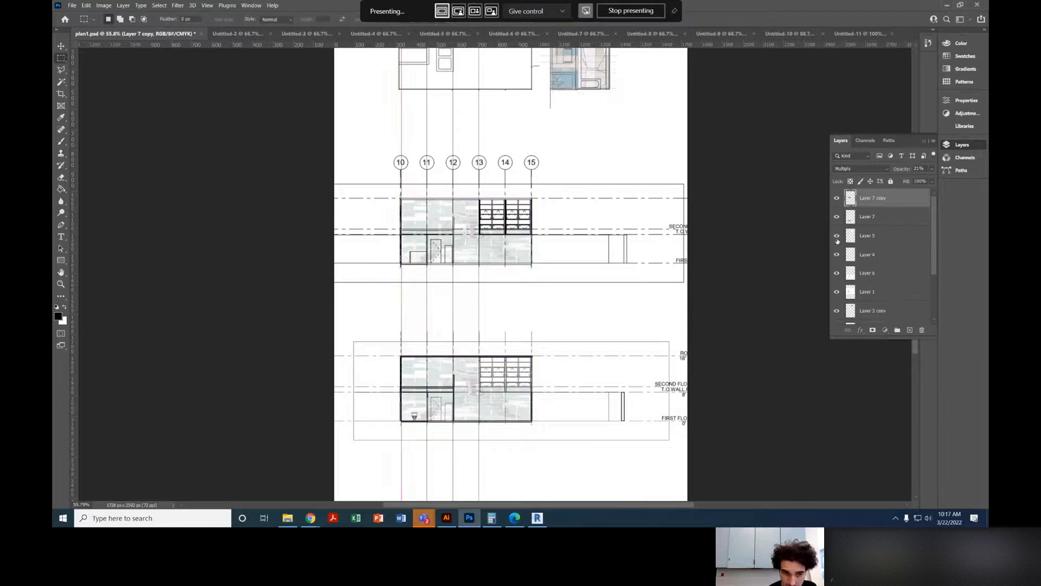
left_click(879, 217)
left_click_drag(393, 386, 453, 449)
key("Delete")
key("ctrl+d")
scroll(688, 290, "down", 3)
scroll(688, 290, "down", 1)
left_click_drag(708, 278, 661, 296)
scroll(665, 252, "up", 1)
scroll(665, 252, "up", 1)
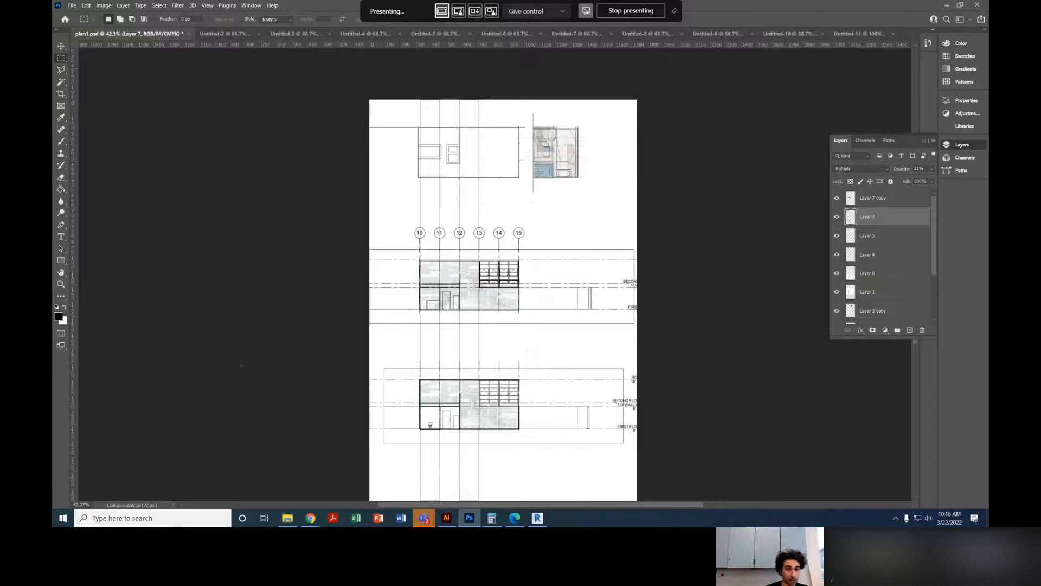
Step: Outline a curved-corner lasso shape at the middle section's upper-floor corner on a new layer with a 1 px black centered stroke
key("l")
left_click(910, 330)
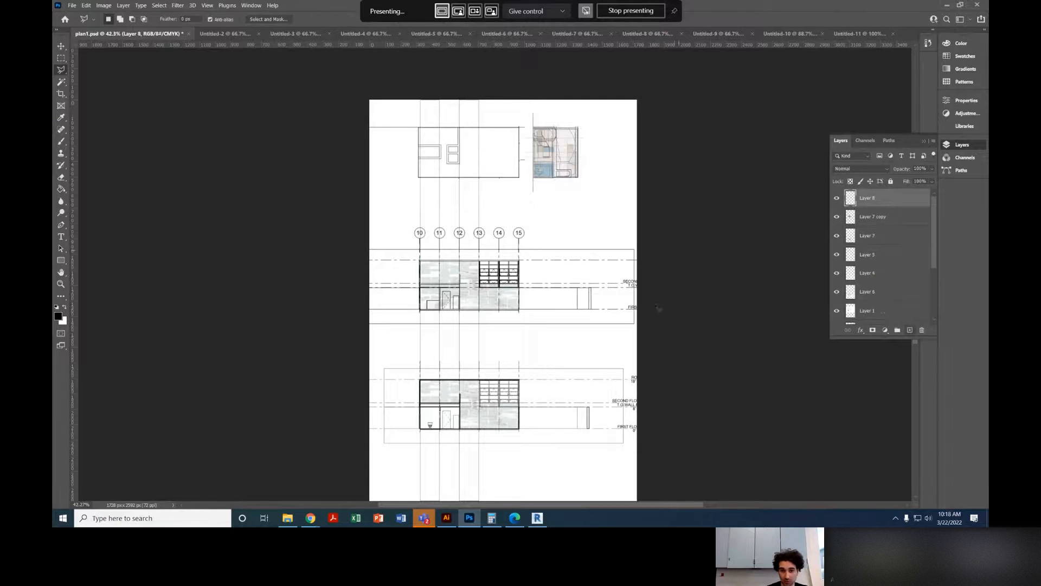
scroll(442, 257, "up", 5)
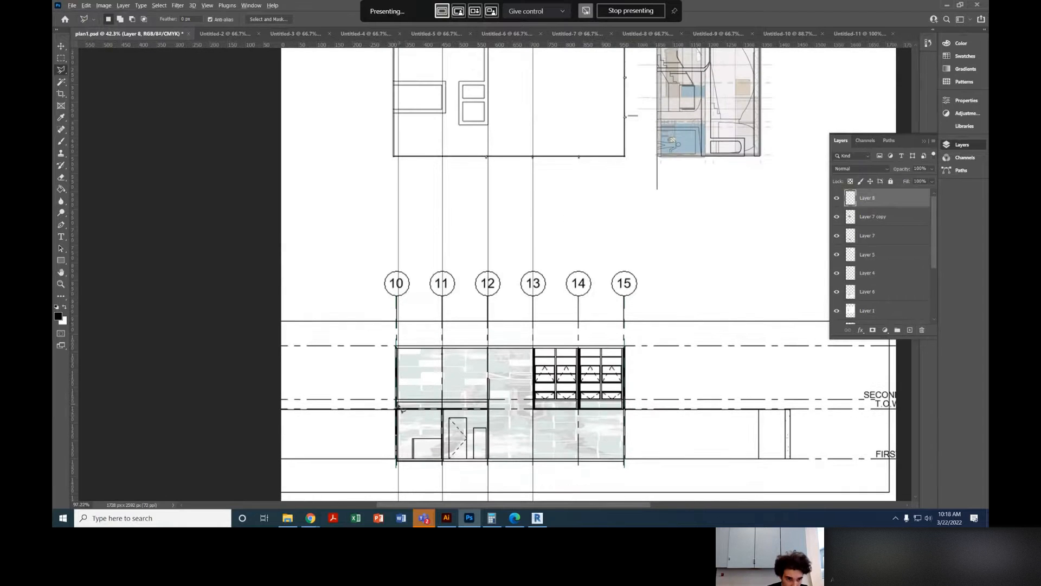
mouse_move(404, 374)
left_mouse_down()
mouse_move(434, 352)
mouse_move(504, 351)
mouse_move(399, 350)
left_mouse_up()
key("m")
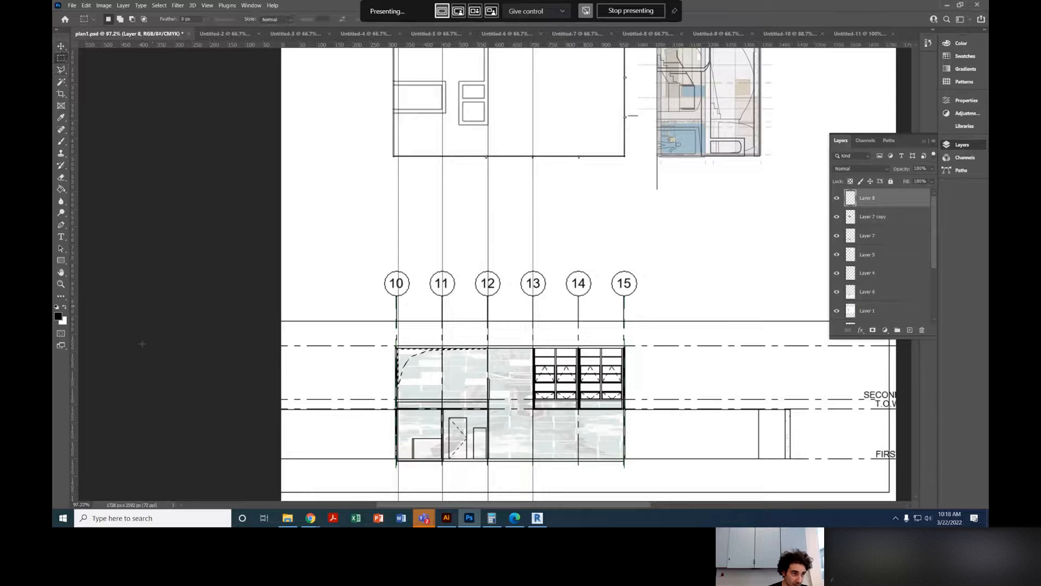
right_click(425, 358)
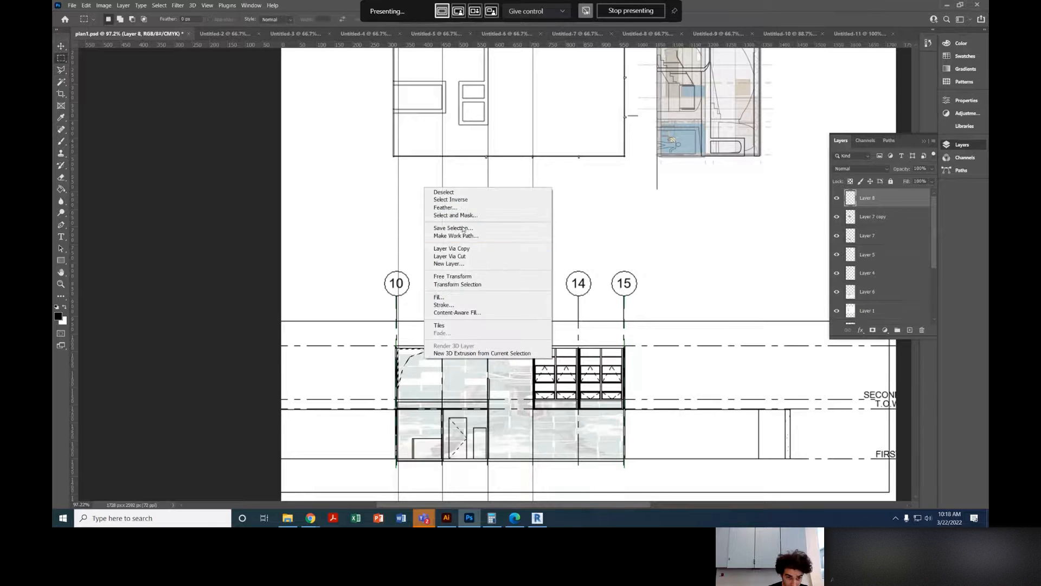
left_click(443, 305)
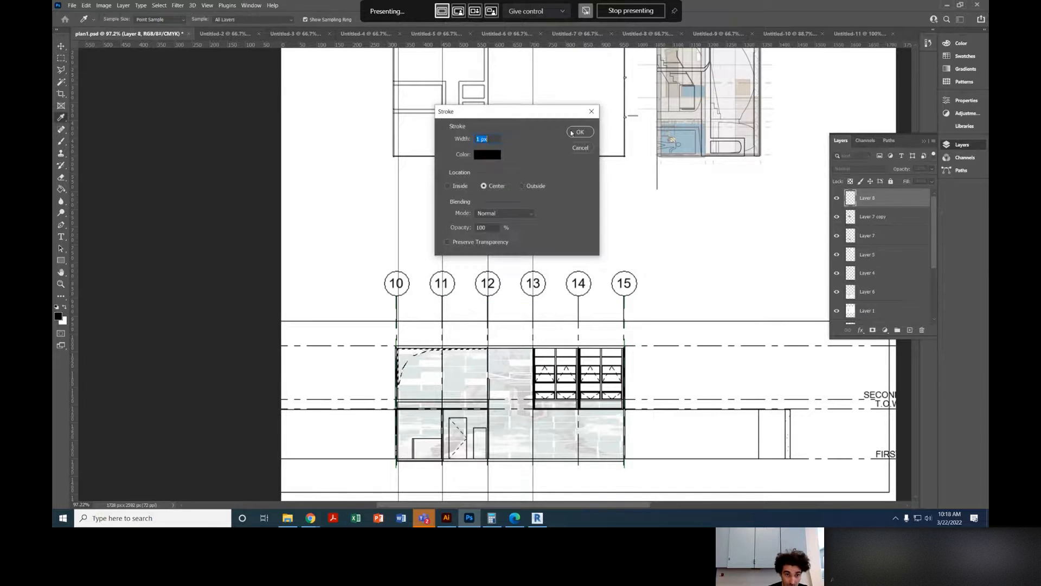
left_click(581, 136)
Step: Duplicate the middle section's texture straight down into the blank area between the two sections
scroll(552, 293, "down", 5)
scroll(539, 310, "down", 1)
scroll(539, 310, "up", 1)
left_click(61, 46)
scroll(407, 287, "down", 1)
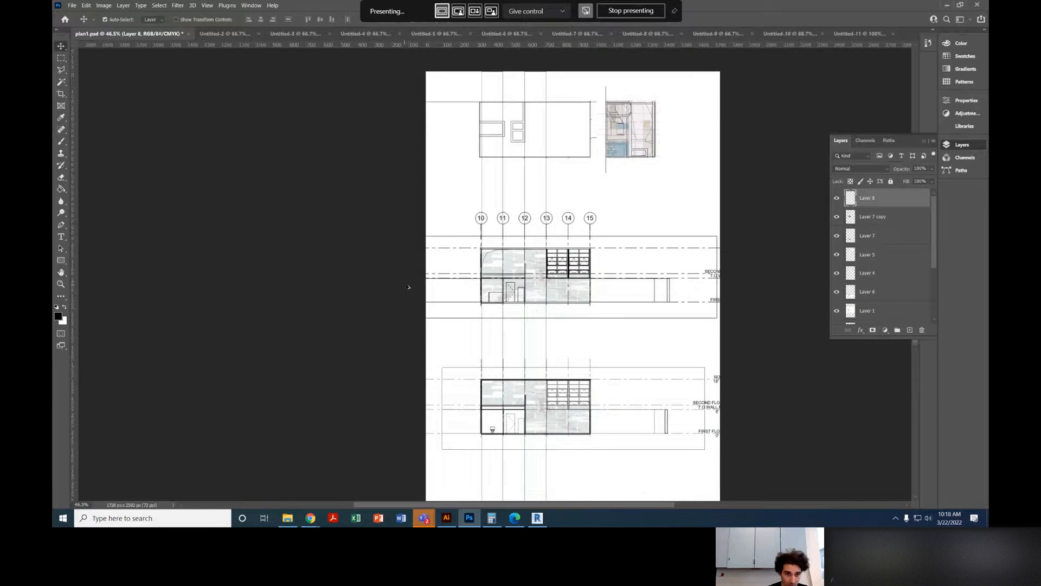
scroll(408, 283, "up", 3)
left_click_drag(519, 250, 520, 323)
key("z")
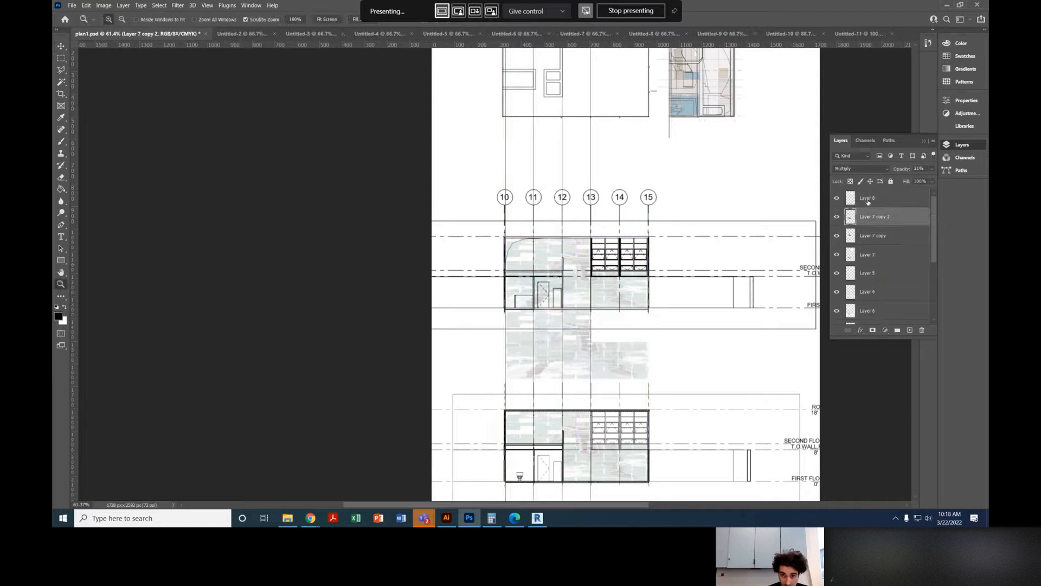
Step: Duplicate Layer 8 with the curved outline and set the copy's blending mode to Multiply
left_click(868, 198)
key("ctrl+j")
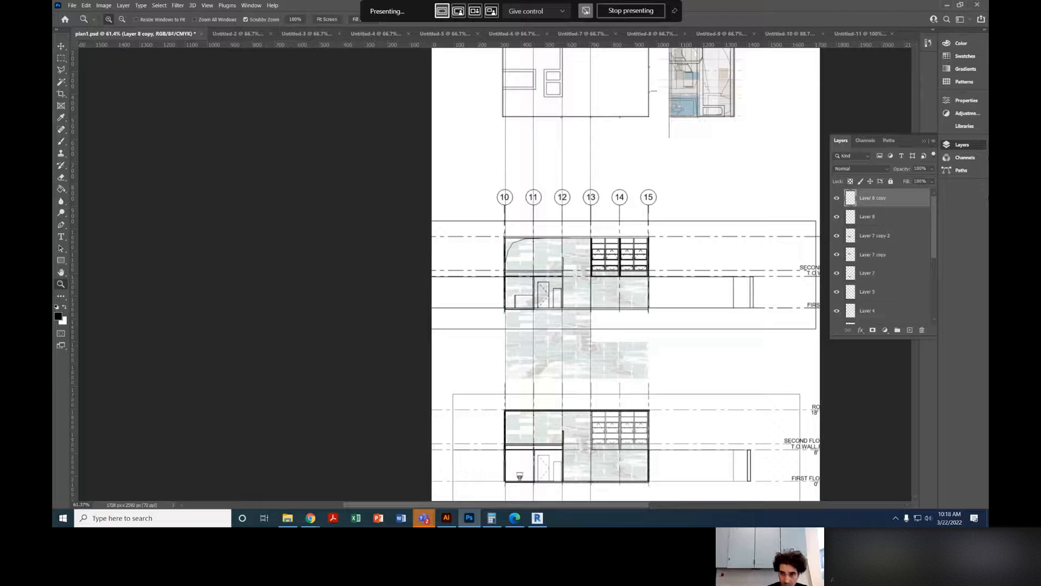
left_click(881, 171)
left_click(853, 215)
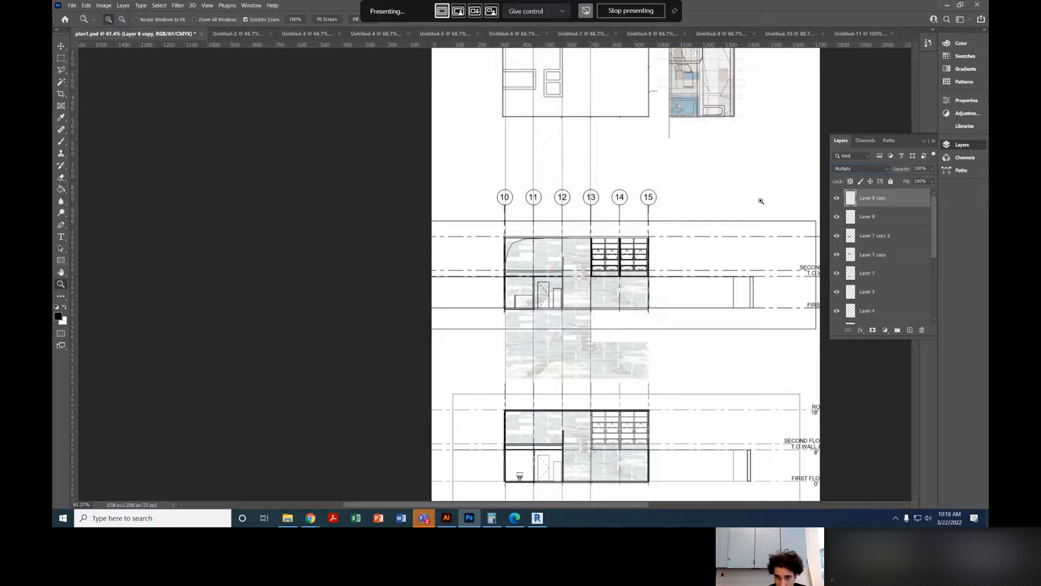
Step: Nudge the curved outline on Layer 8 copy straight down from the original outline
key("v")
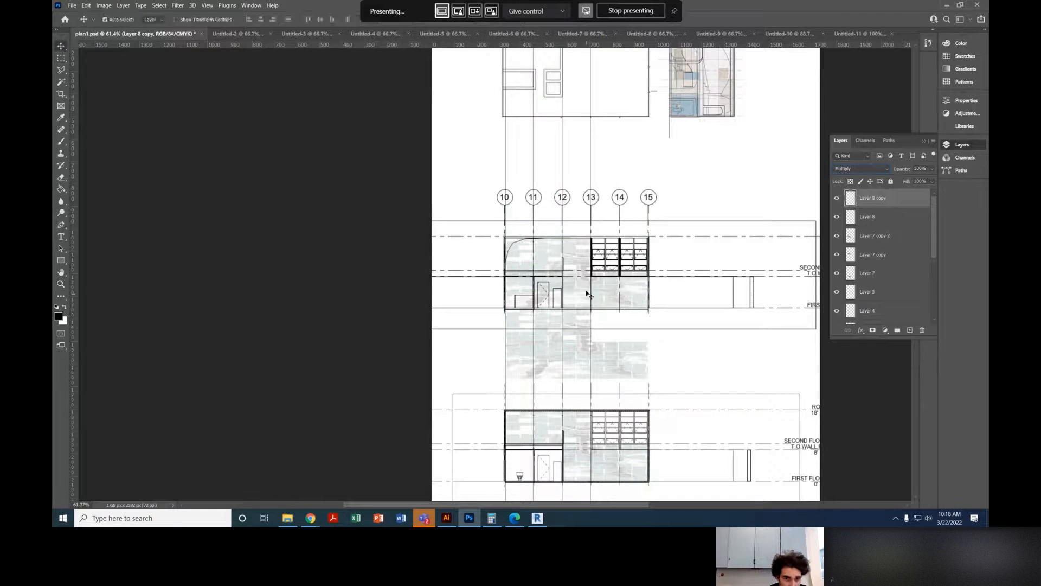
left_click_drag(542, 217, 543, 219)
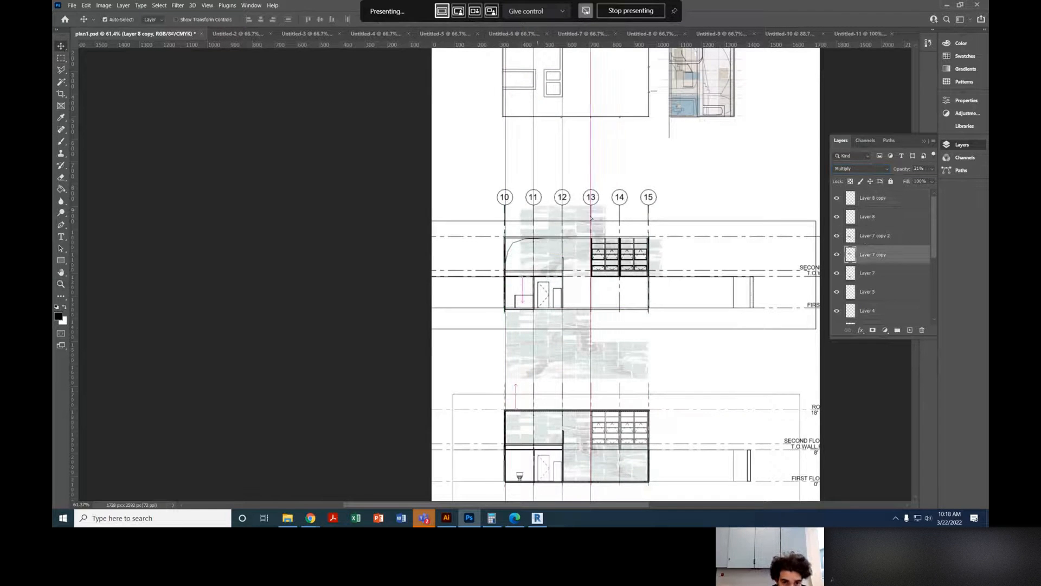
left_click(879, 198)
key("Down")
key("Down")
key("Down")
key("Down")
key("Down")
key("Down")
key("Down")
key("Down")
key("Down")
key("Down")
key("Down")
key("Down")
key("Down")
key("Down")
key("Down")
key("Down")
key("Down")
key("Down")
key("Down")
key("Down")
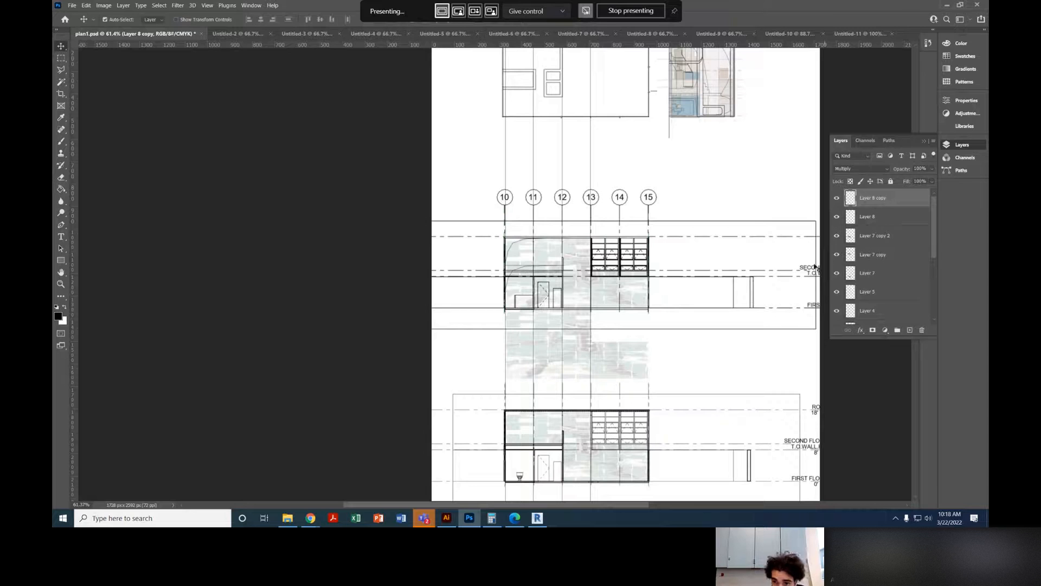
Step: Select the layers from Layer 8 down to Background and examine the layer commands available for them
left_click(884, 216)
scroll(892, 281, "down", 3)
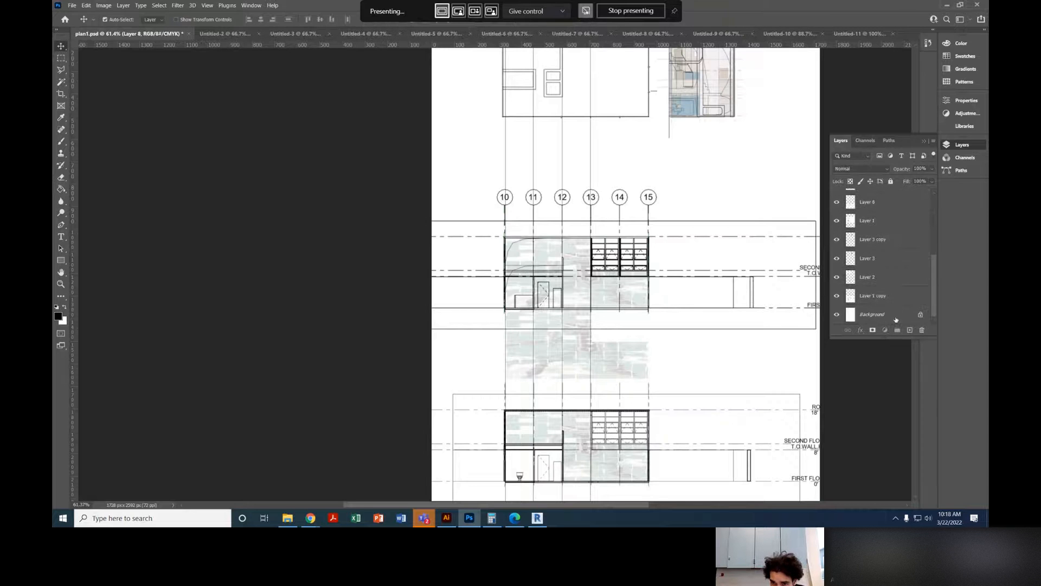
left_click(896, 320, "shift")
right_click(896, 290)
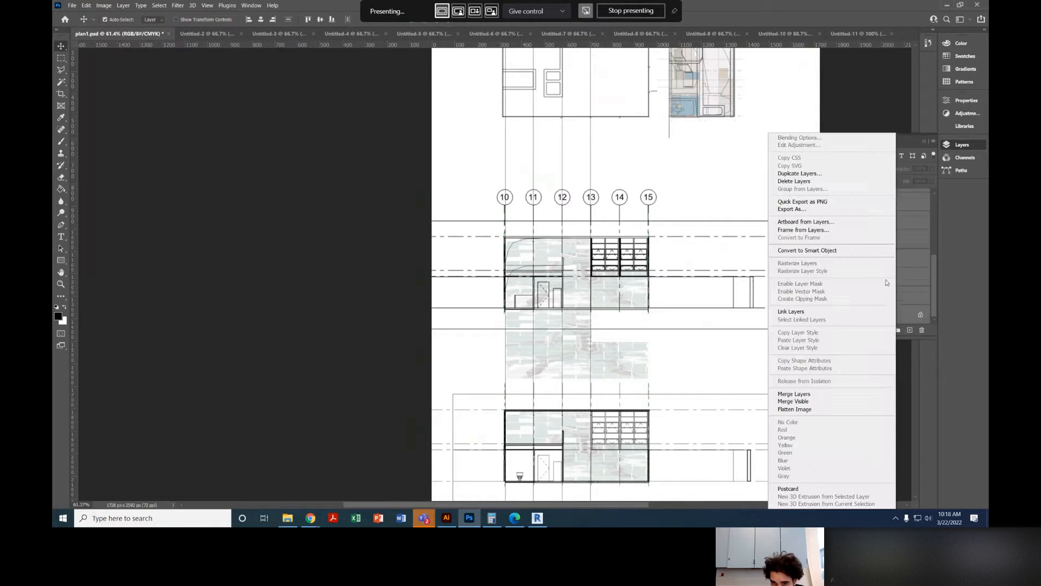
left_click(912, 234)
right_click(913, 235)
left_click(929, 215)
right_click(929, 215)
left_click(933, 264)
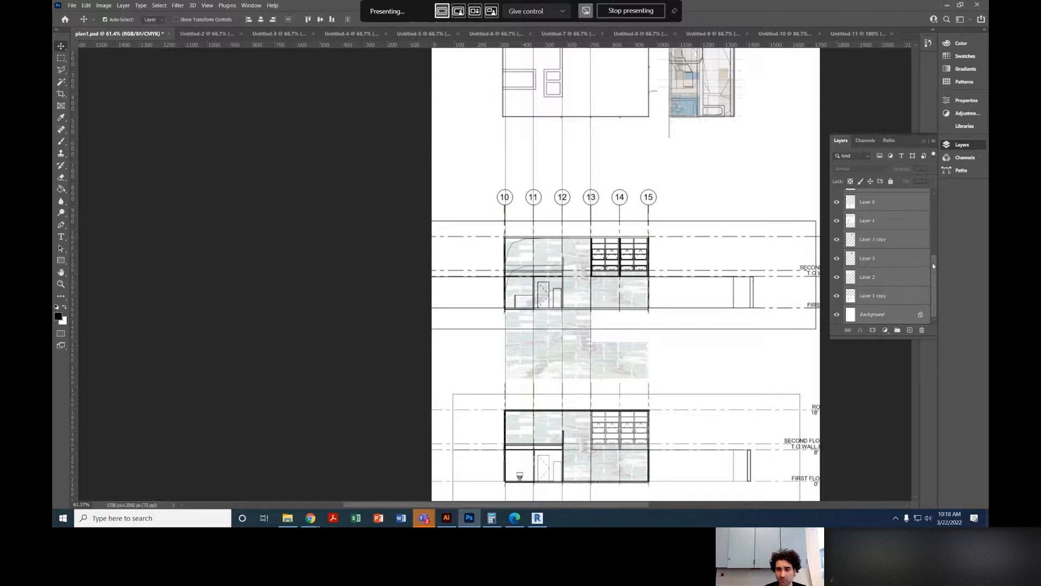
Step: Reselect Layer 8 copy and nudge its curved outline left past the building's outer wall at grid 10
left_click_drag(933, 265, 930, 193)
left_click(907, 200)
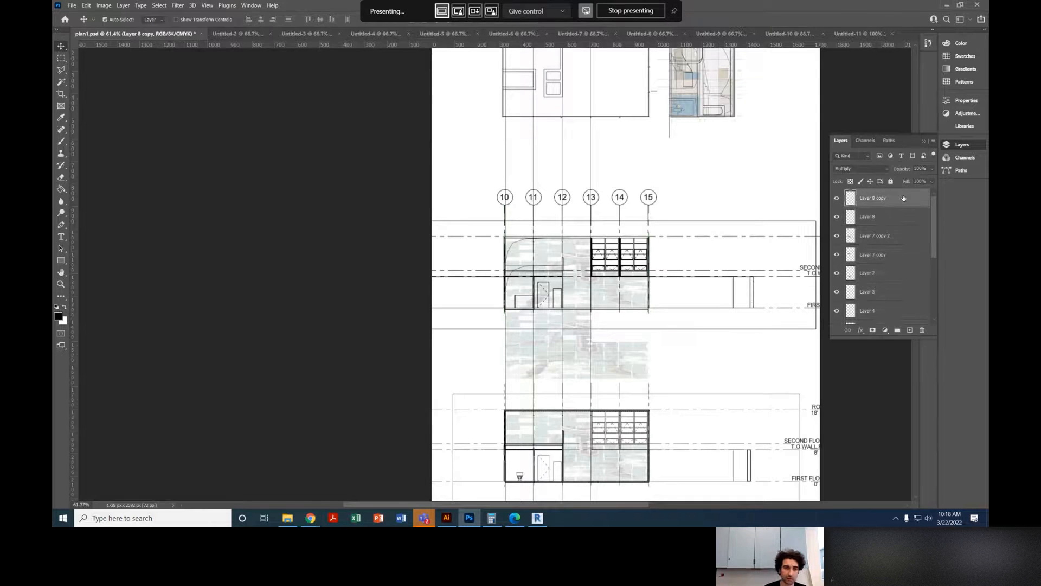
scroll(595, 298, "down", 3)
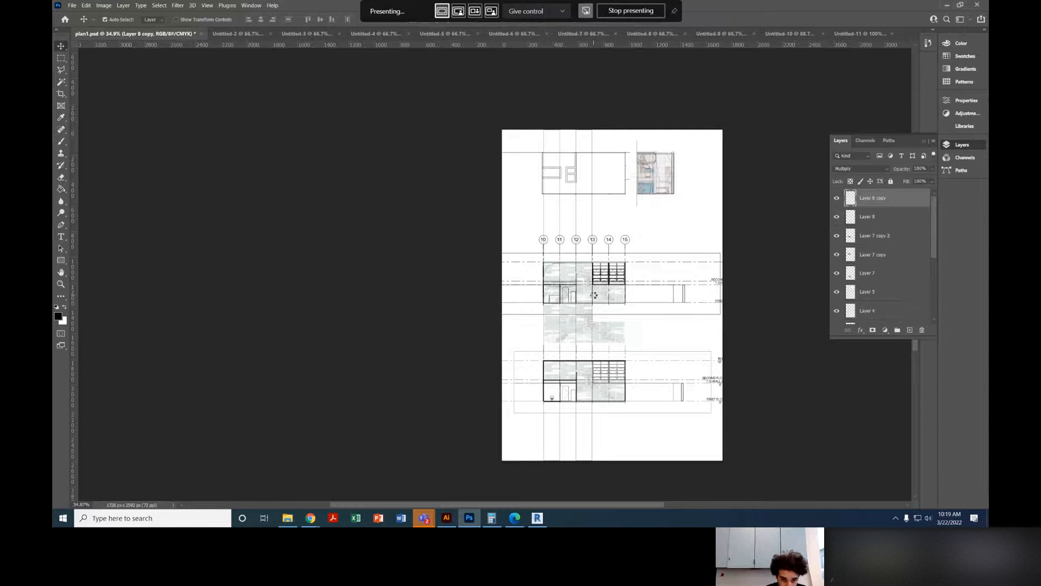
scroll(593, 296, "down", 1)
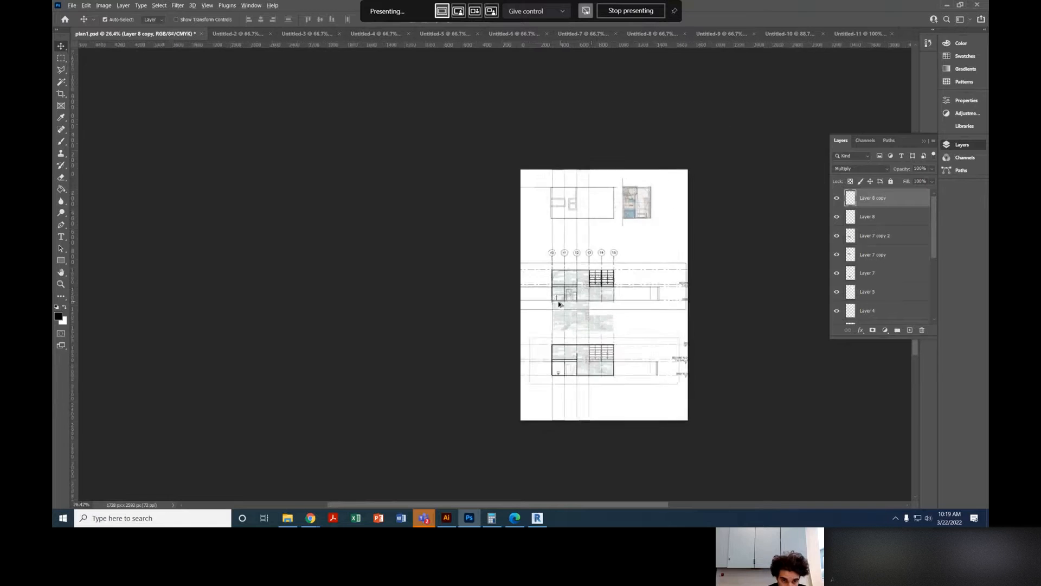
scroll(597, 294, "up", 5)
key("Left")
key("Left")
key("Left")
key("Left")
key("Left")
key("Left")
key("Left")
key("Left")
key("Left")
key("Left")
key("Left")
key("Left")
key("Left")
key("Left")
key("Left")
key("Left")
key("Left")
key("Left")
key("Left")
key("Left")
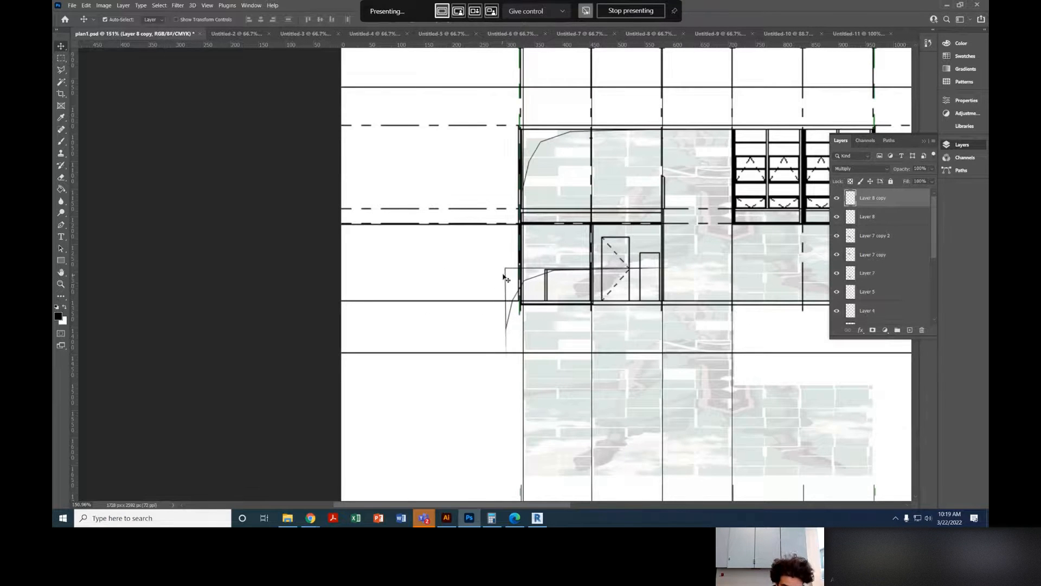
Step: Try to move the copied curved outline further away from the building, and undo the move
left_click_drag(506, 277, 486, 298)
key("ctrl+z")
scroll(850, 260, "up", 1)
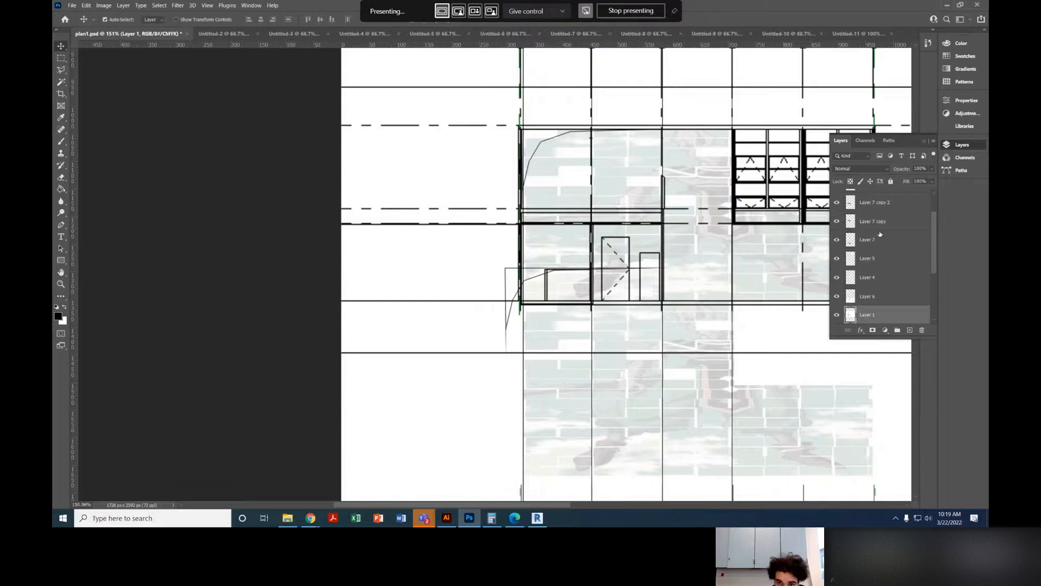
Step: Hide Layer 1 and make Layer 8 copy the active layer
scroll(853, 271, "down", 1)
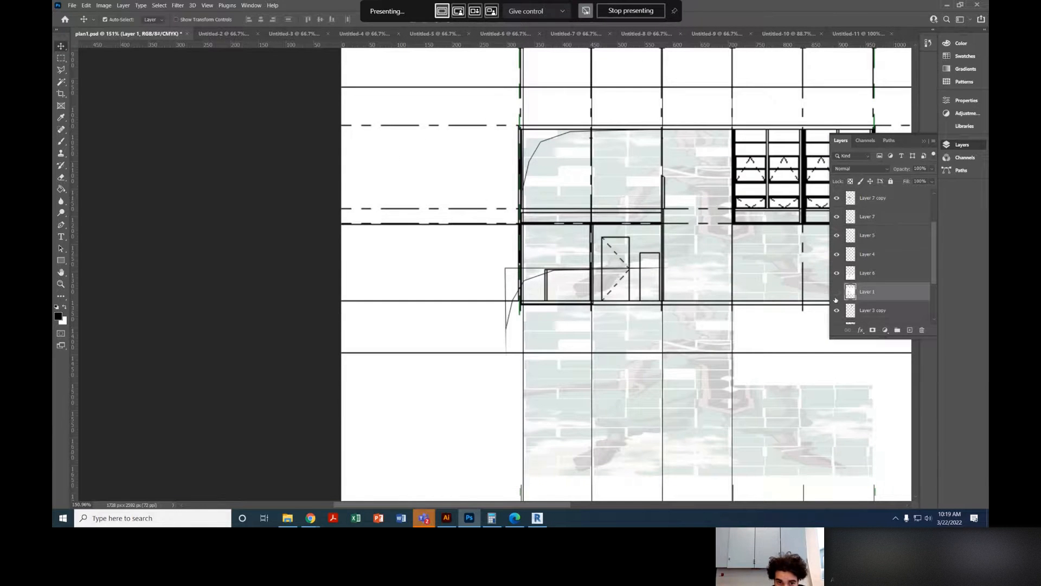
left_click(837, 294)
scroll(858, 283, "up", 2)
left_click(850, 199)
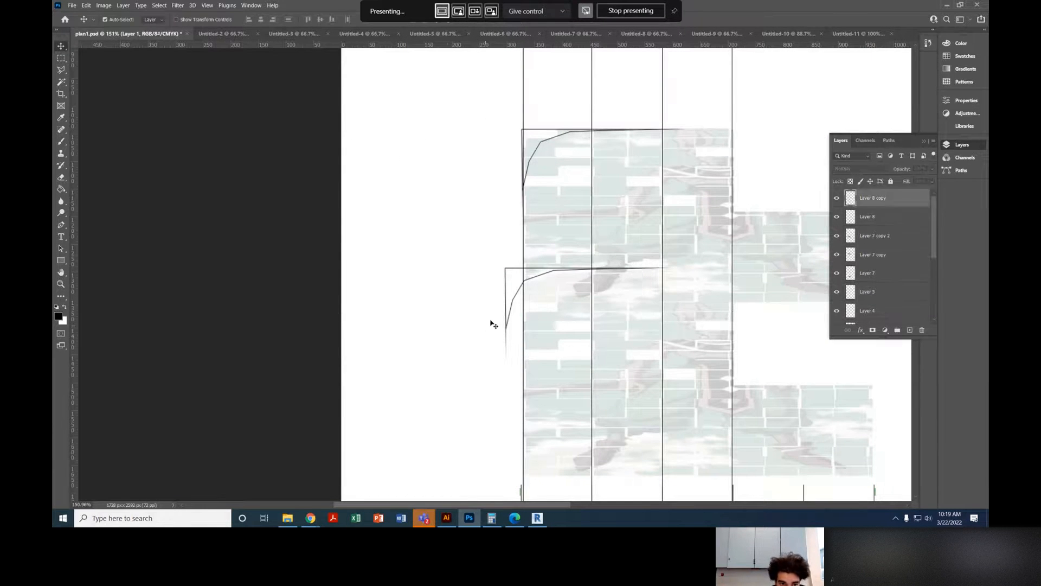
left_click(464, 327)
scroll(479, 316, "down", 8)
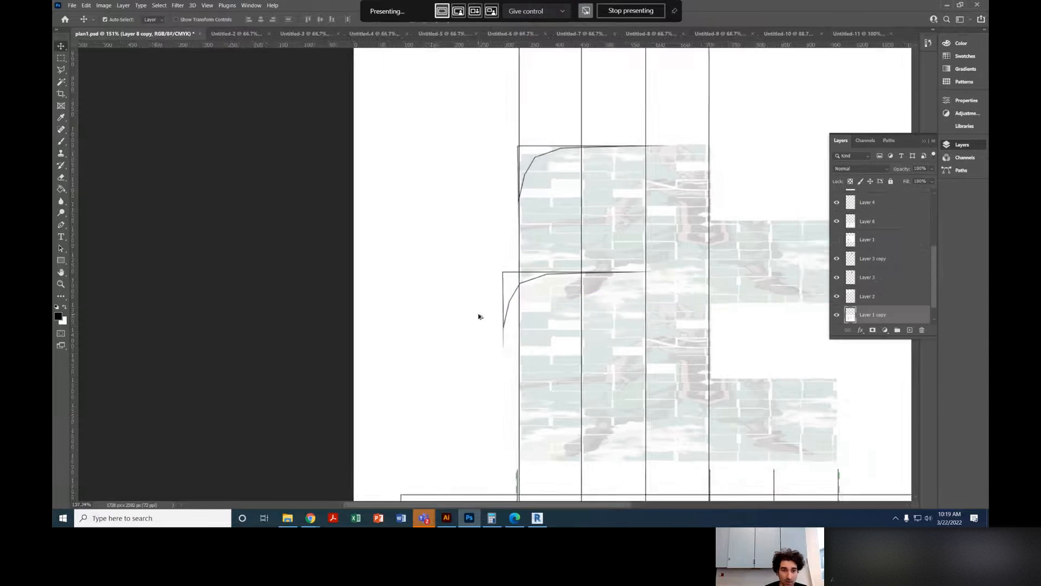
Step: Reselect Layer 8 copy and examine how its curved outline sits against the wall texture above the lower section
left_click_drag(521, 316, 490, 253)
scroll(490, 255, "down", 3)
scroll(479, 262, "up", 6)
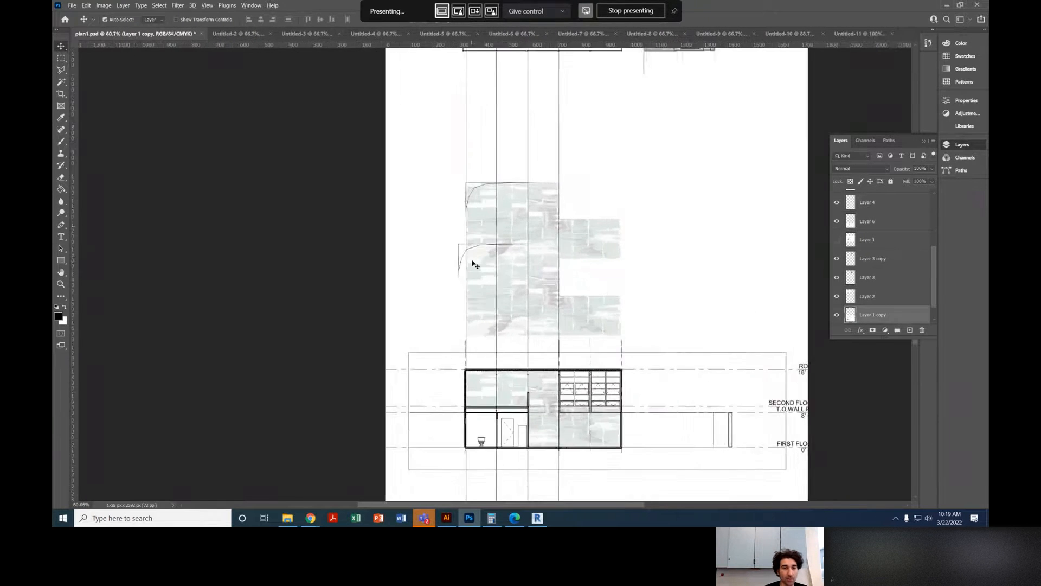
scroll(491, 263, "down", 3)
scroll(862, 227, "up", 4)
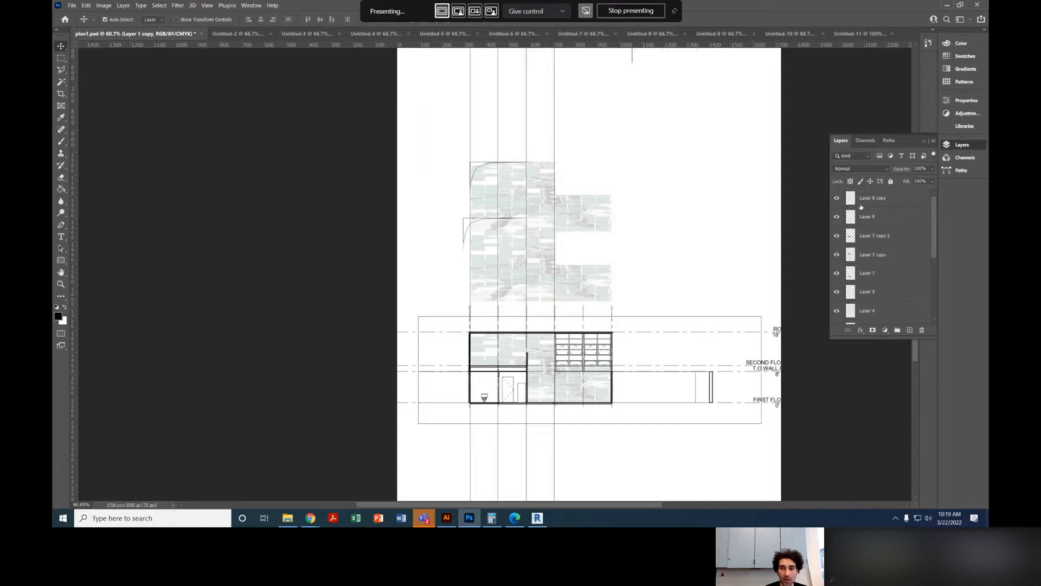
left_click(475, 257)
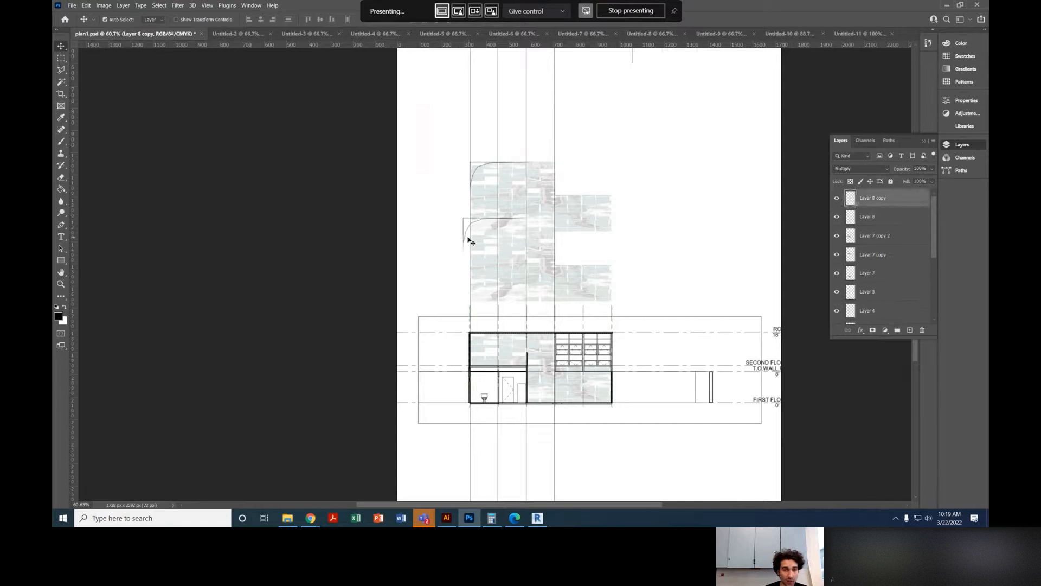
left_click(471, 239)
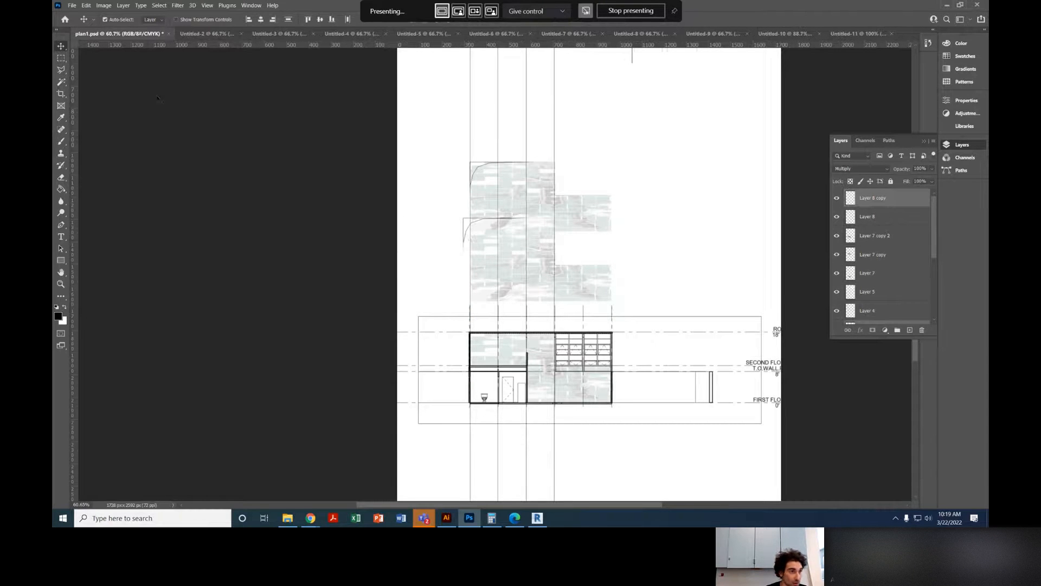
Step: Check the selected layers' distances on the sheet and undo the latest layer visibility changes
scroll(564, 266, "up", 5)
left_click_drag(399, 265, 428, 263)
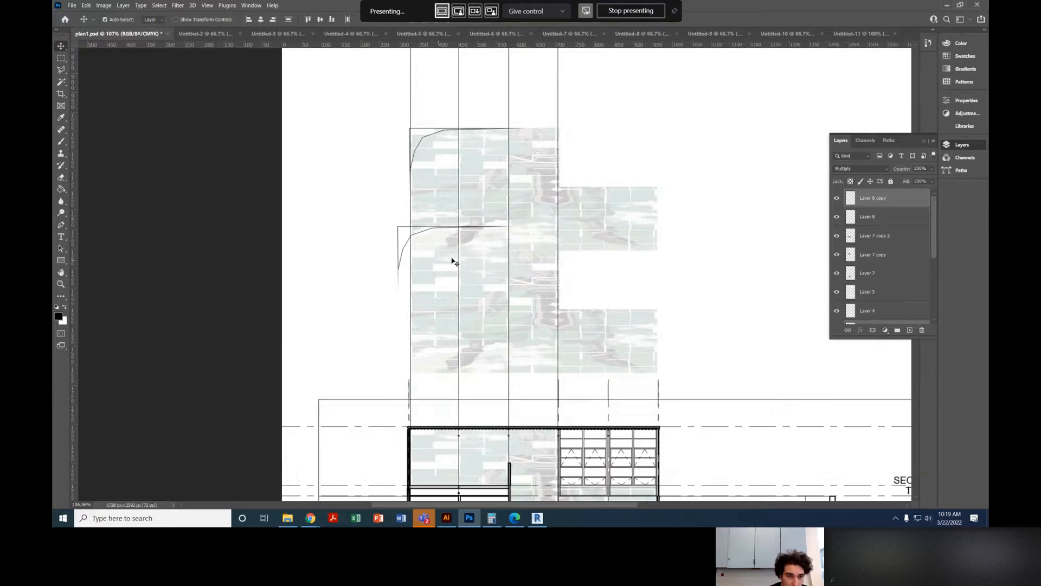
scroll(454, 263, "down", 5)
scroll(455, 260, "down", 1)
key("ctrl")
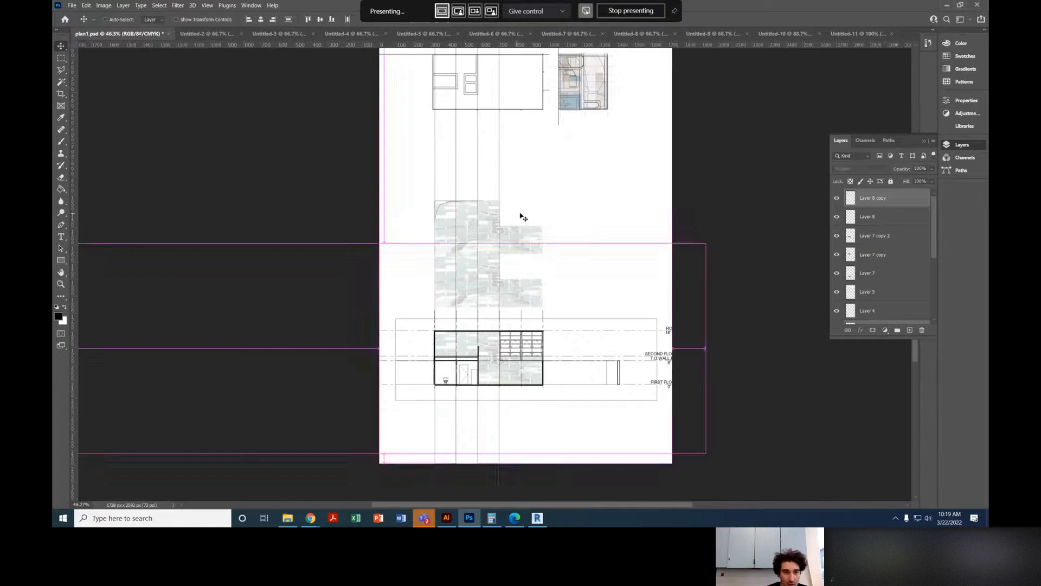
key("ctrl")
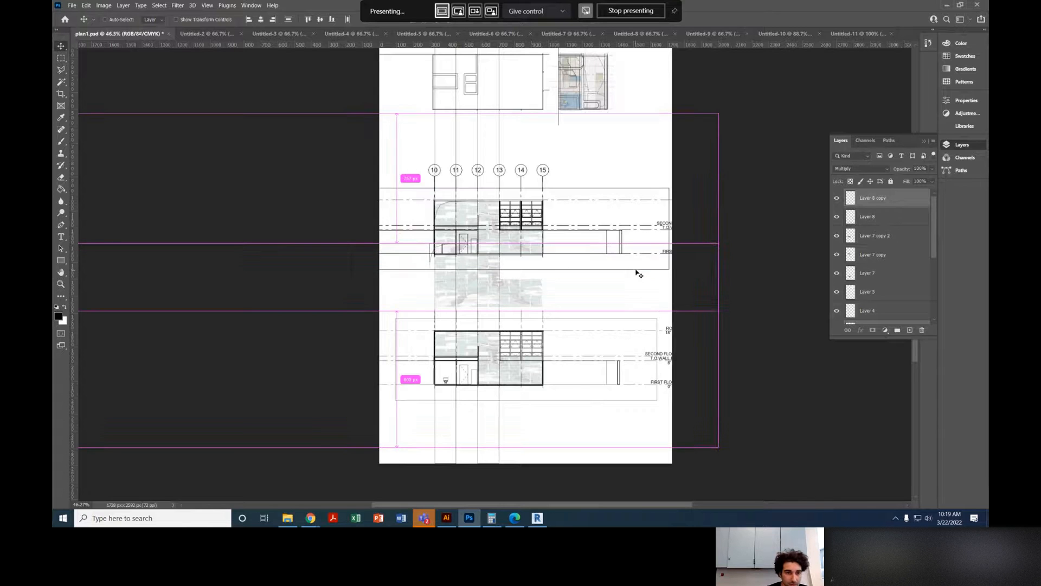
key("ctrl+z")
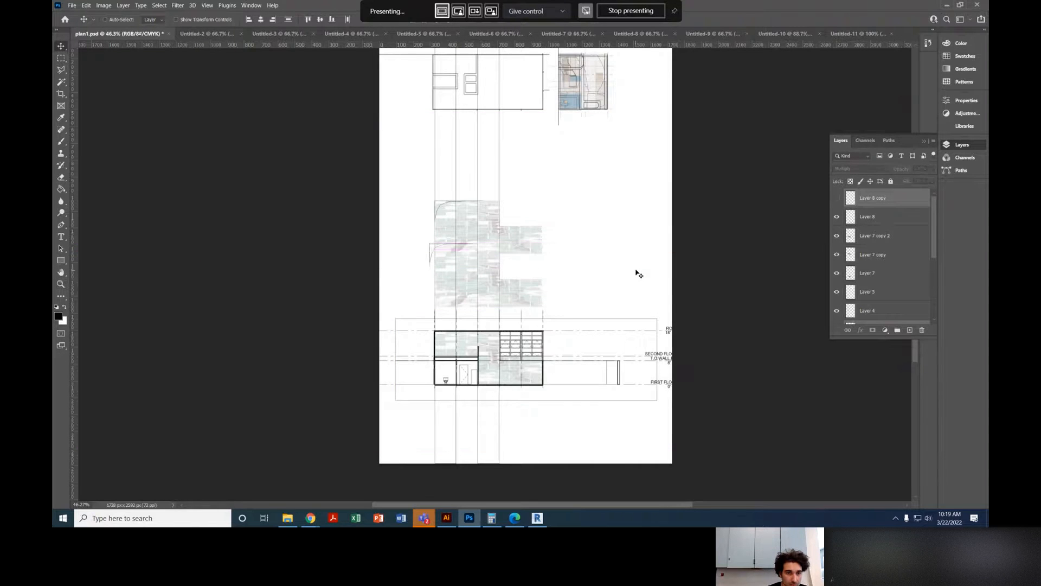
Step: Try to delete the selected layers, including Layer 8 copy, and turn on Layer 1's visibility
left_click(838, 198)
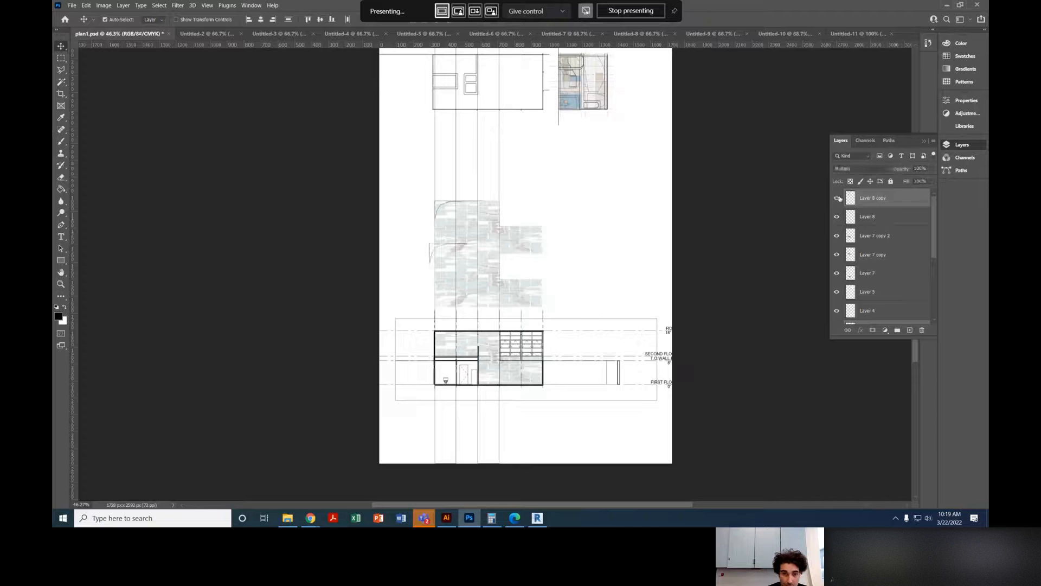
left_click_drag(873, 204, 921, 330)
scroll(898, 260, "down", 3)
left_click(837, 240)
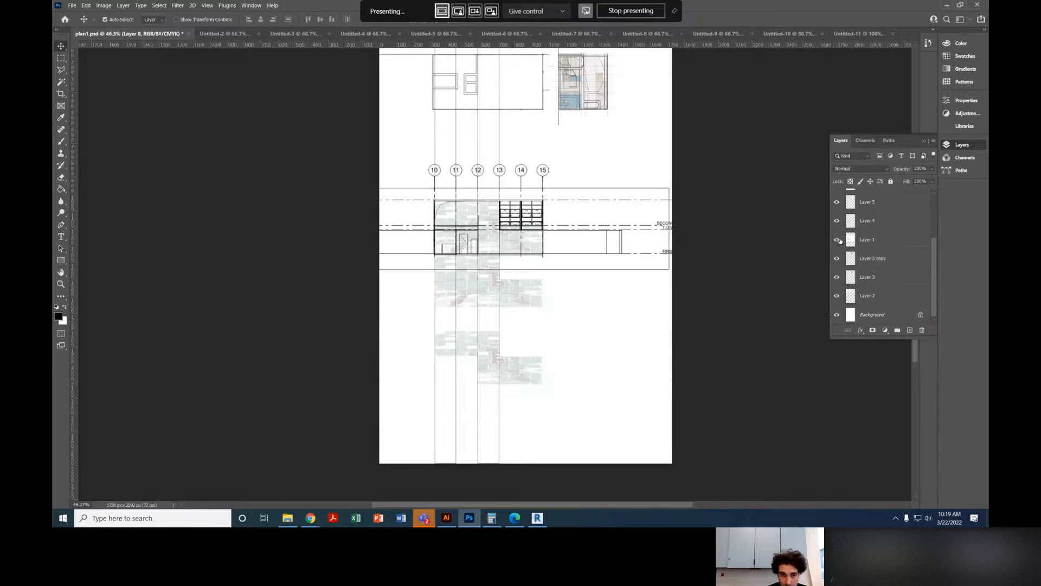
Step: Undo the deletion of the layers and the visibility changes to Layer 8 copy and Layer 1
scroll(662, 251, "down", 3)
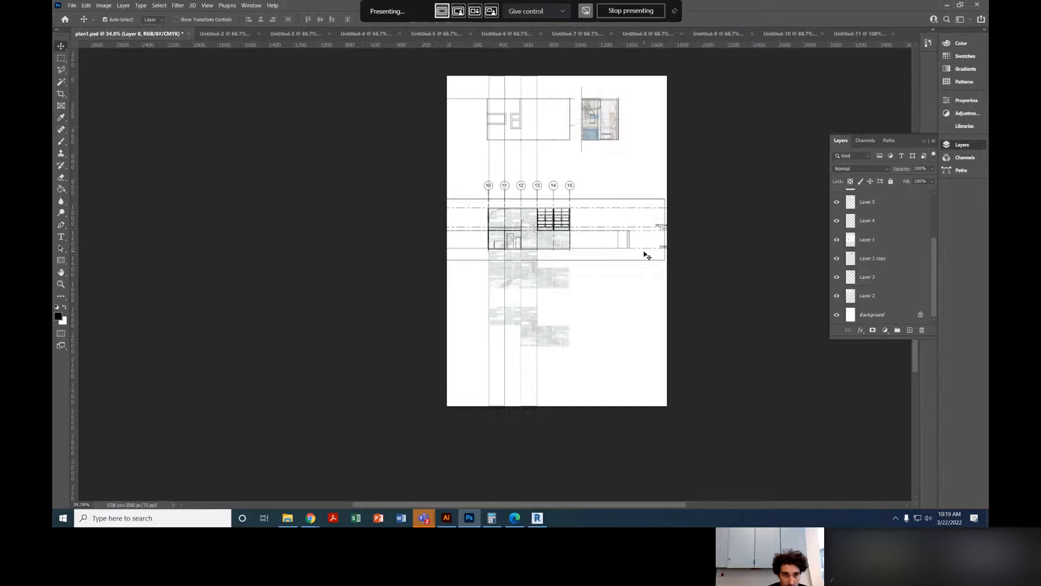
scroll(853, 234, "up", 3)
key("ctrl+z")
key("ctrl+z")
key("ctrl+z")
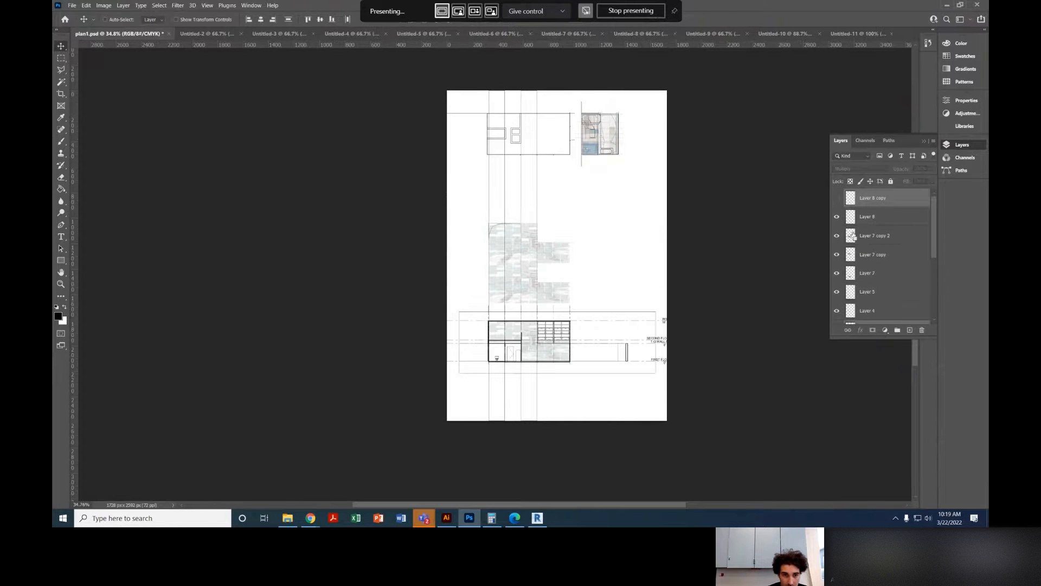
key("ctrl+z")
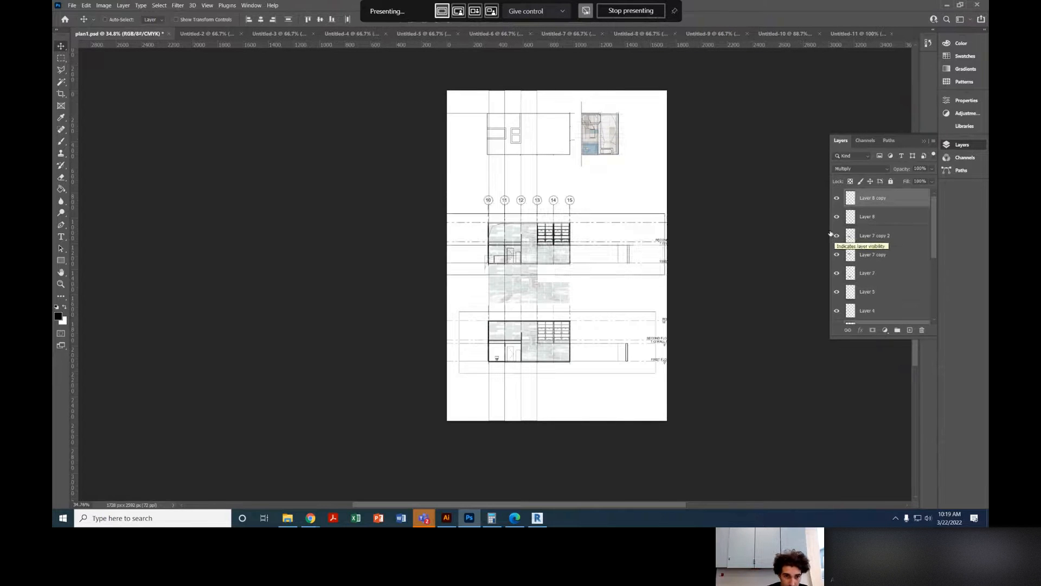
Step: Undo the earlier edits back to before Layer 7 copy 2 and Layer 8 copy were made
key("shift+plus")
key("shift+plus")
key("shift+plus")
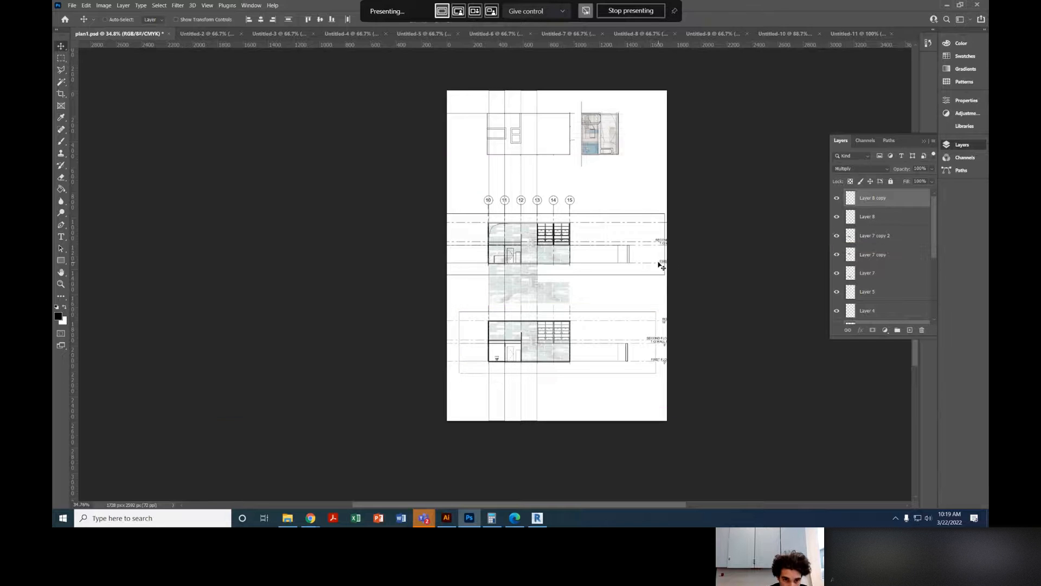
key("ctrl+z")
key("ctrl+z")
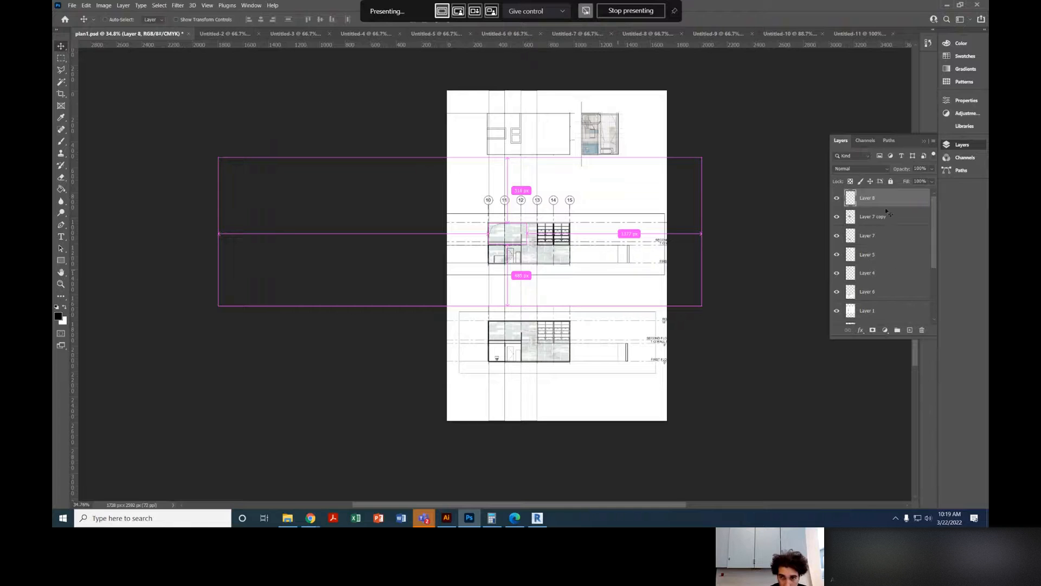
Step: Add a new layer above Layer 8 and lasso a curved corner selection in the lower section's upper floor at grid 10
scroll(169, 214, "up", 1)
key("l")
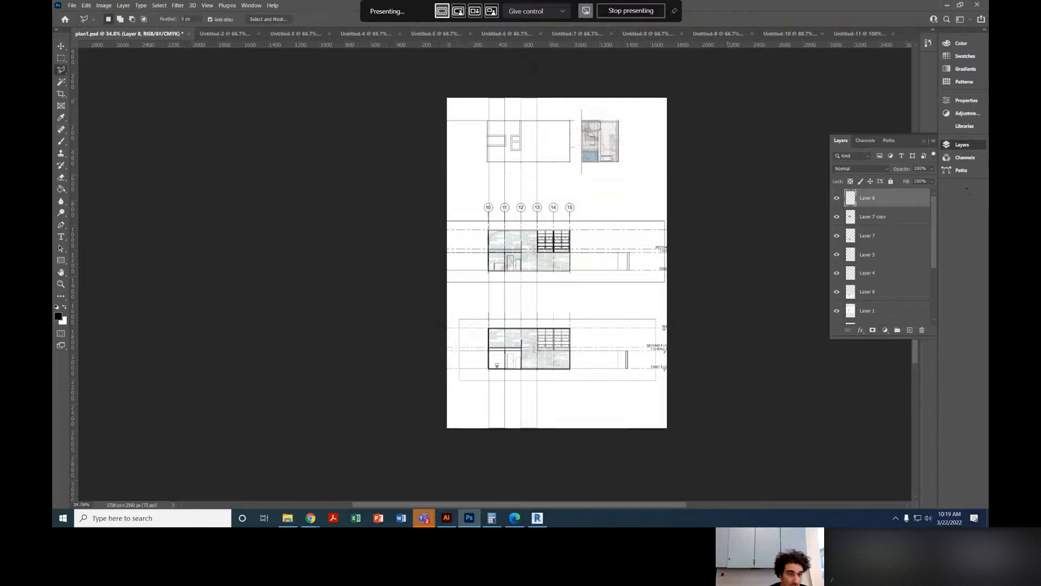
left_click(910, 331)
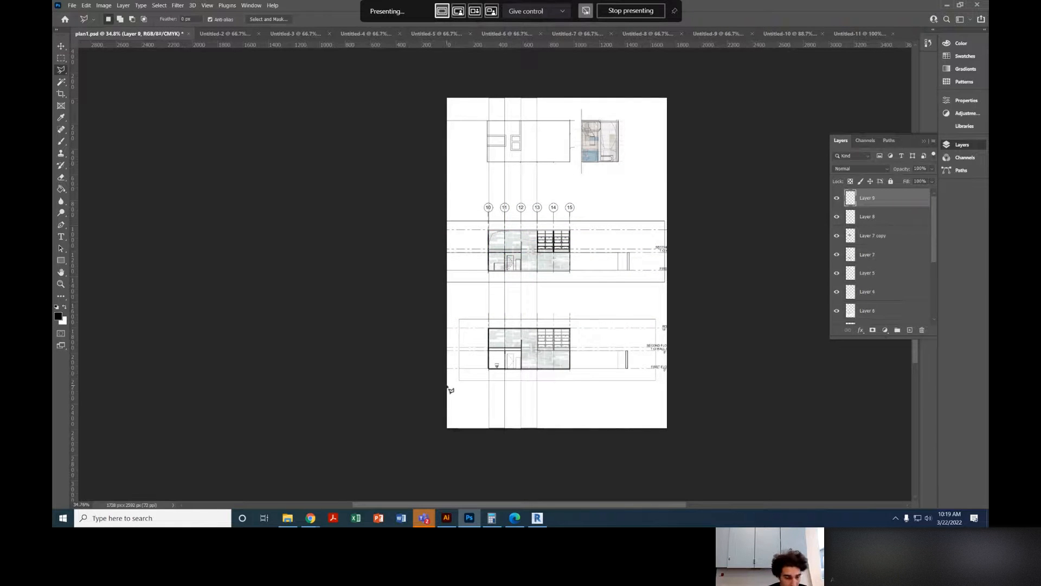
scroll(472, 349, "up", 6)
left_click(530, 350)
left_click(538, 296)
left_click(553, 281)
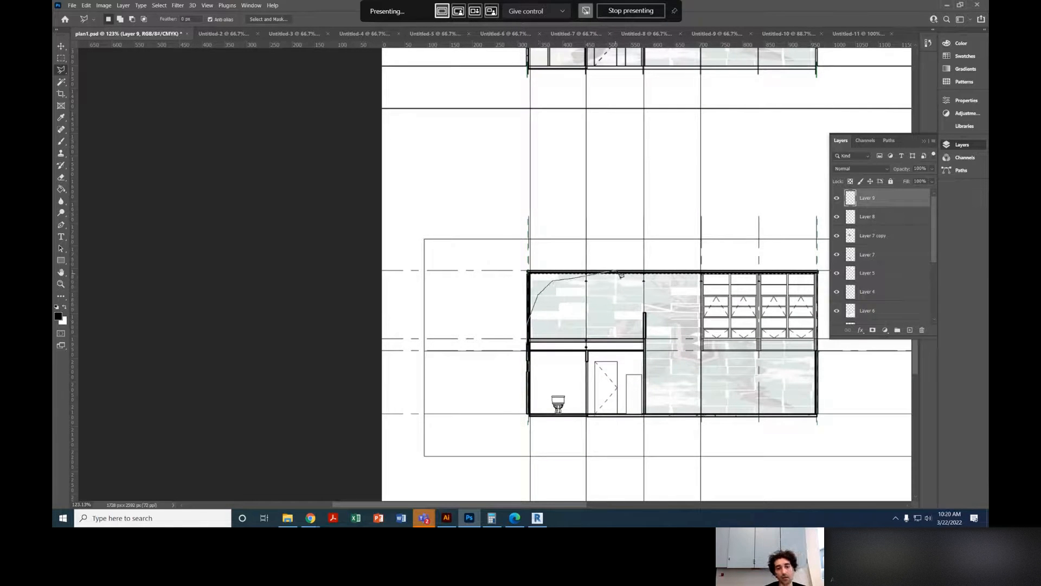
left_click(614, 271)
double_click(530, 272)
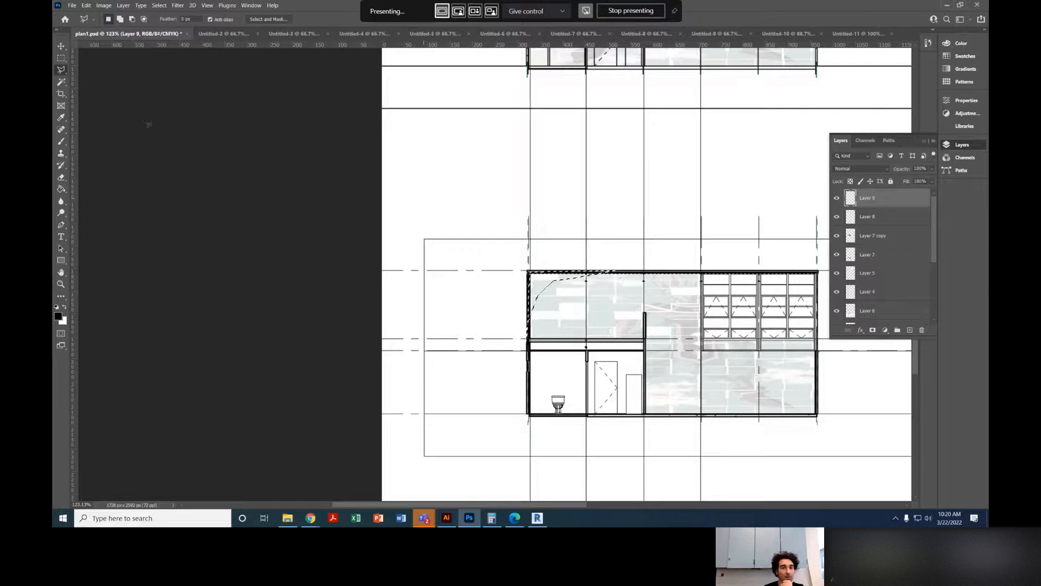
Step: Stroke the curved corner selection on Layer 9 to outline it in the lower section
key("m")
right_click(560, 300)
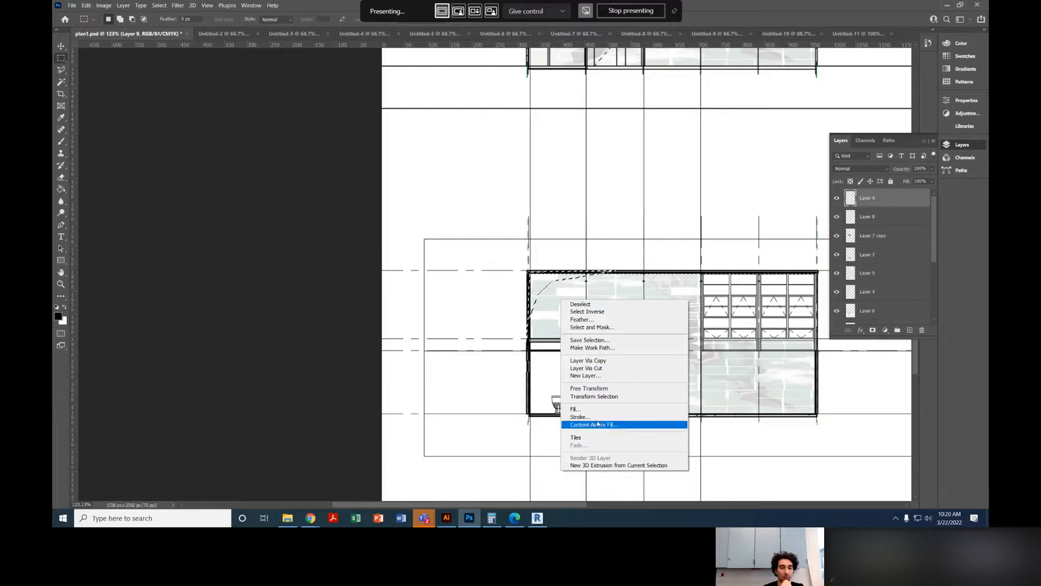
left_click(579, 417)
left_click(580, 132)
Step: Review both textured sections, deselect all layers, and save plan1.psd
scroll(744, 300, "down", 8)
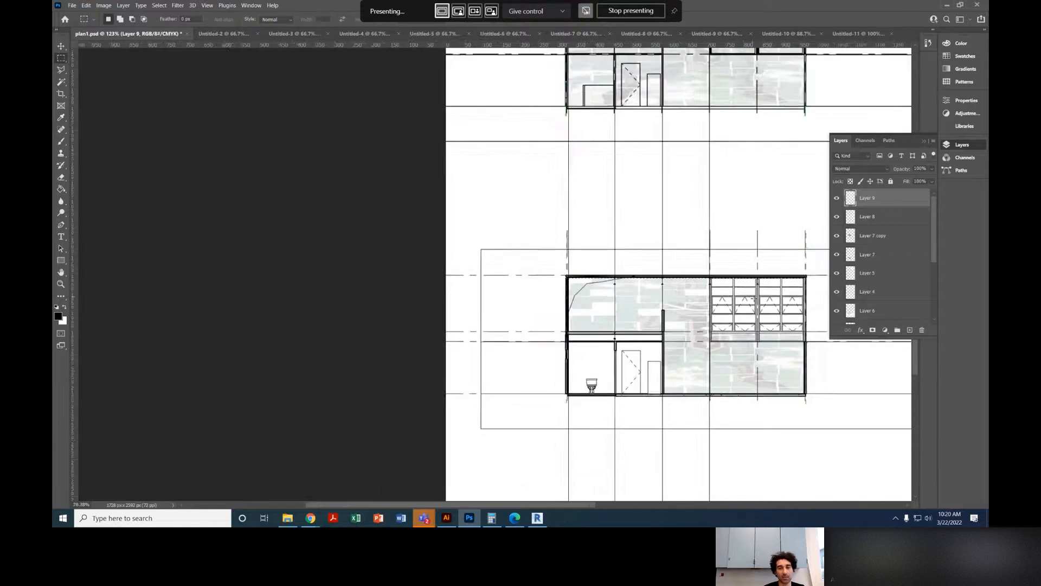
left_click_drag(686, 342, 327, 416)
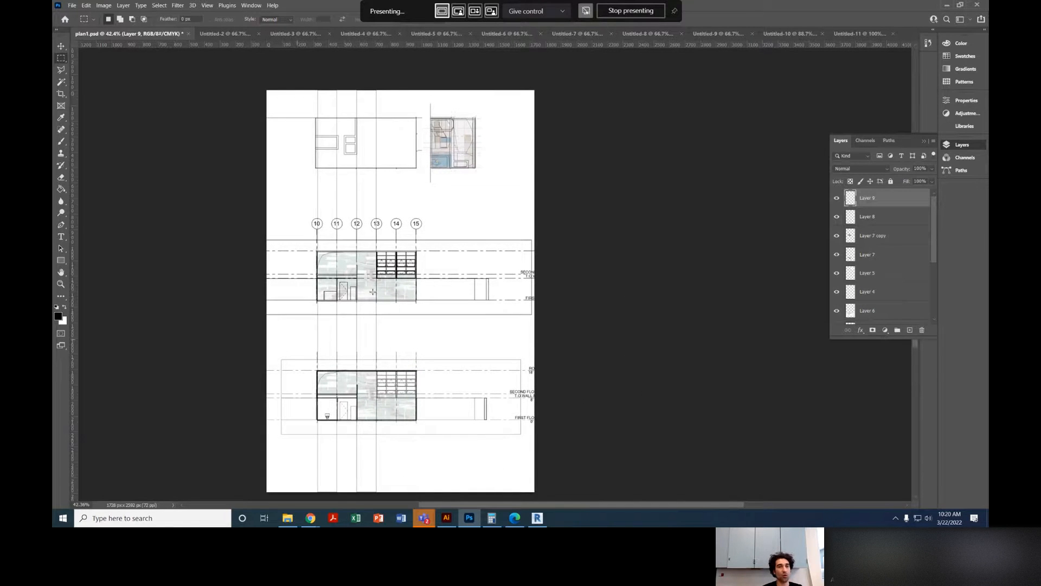
scroll(345, 266, "up", 4)
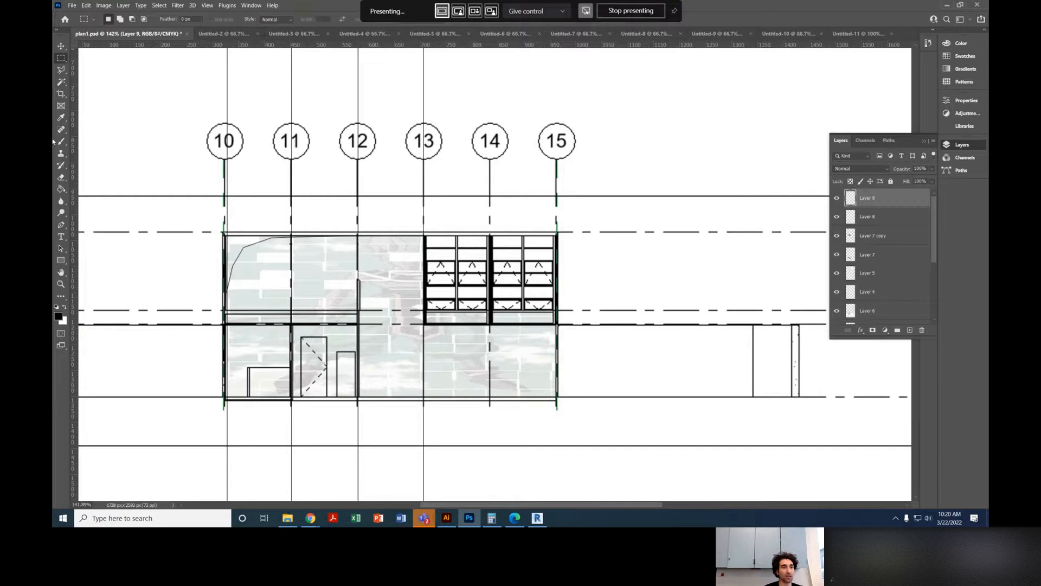
scroll(295, 147, "down", 4)
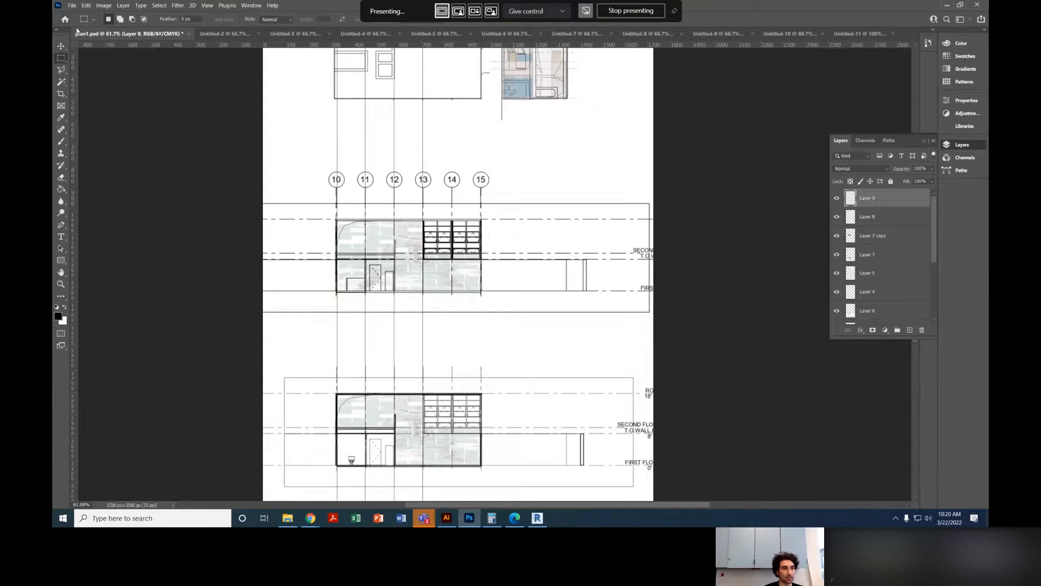
left_click(61, 46)
left_click(293, 280)
key("ctrl+s")
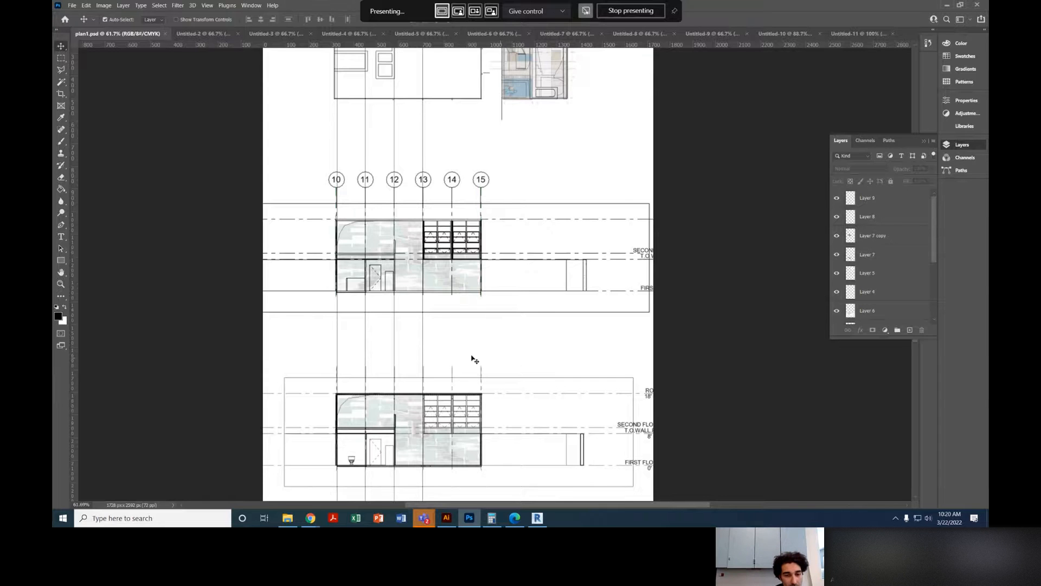
Step: Examine the outlined floor plan and the coloured drawing beside it above the sections
scroll(502, 360, "down", 5)
scroll(472, 363, "up", 5)
scroll(474, 365, "up", 2)
scroll(476, 362, "down", 2)
scroll(476, 350, "up", 6)
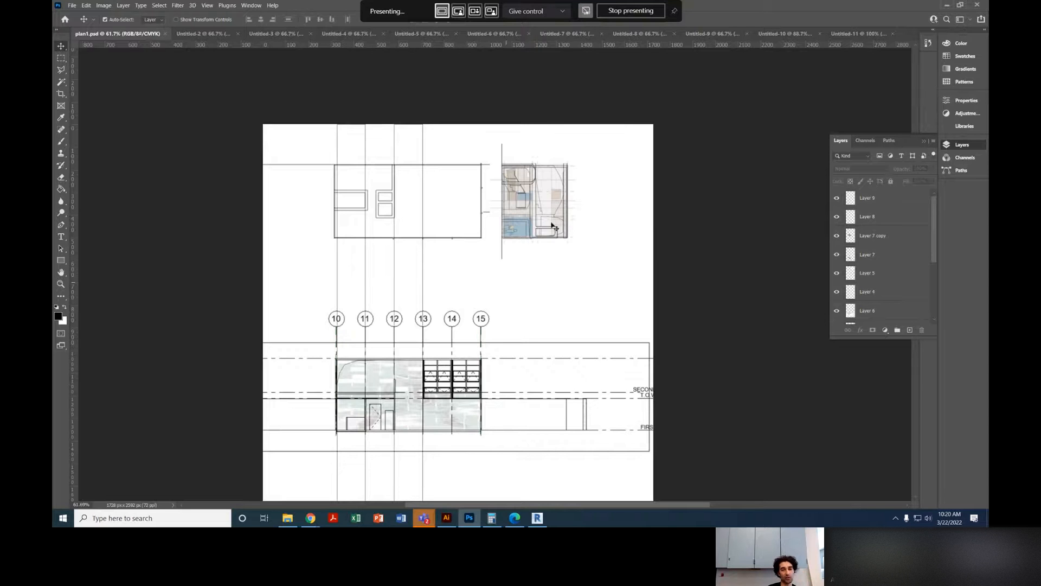
scroll(437, 190, "up", 5)
scroll(438, 190, "down", 3)
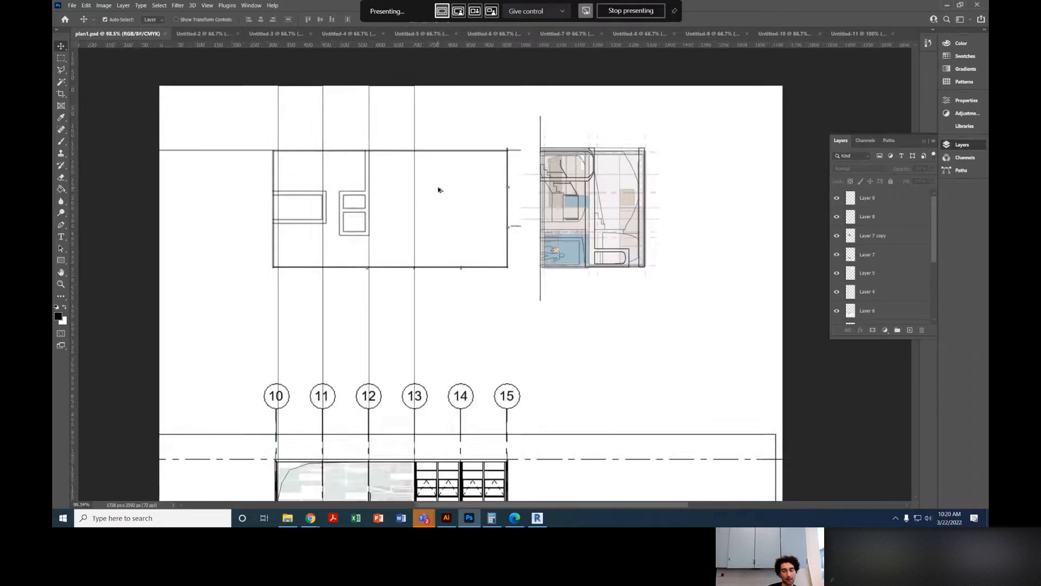
scroll(363, 196, "up", 4)
mouse_move(570, 260)
left_mouse_down()
mouse_move(518, 265)
mouse_move(498, 252)
left_mouse_up()
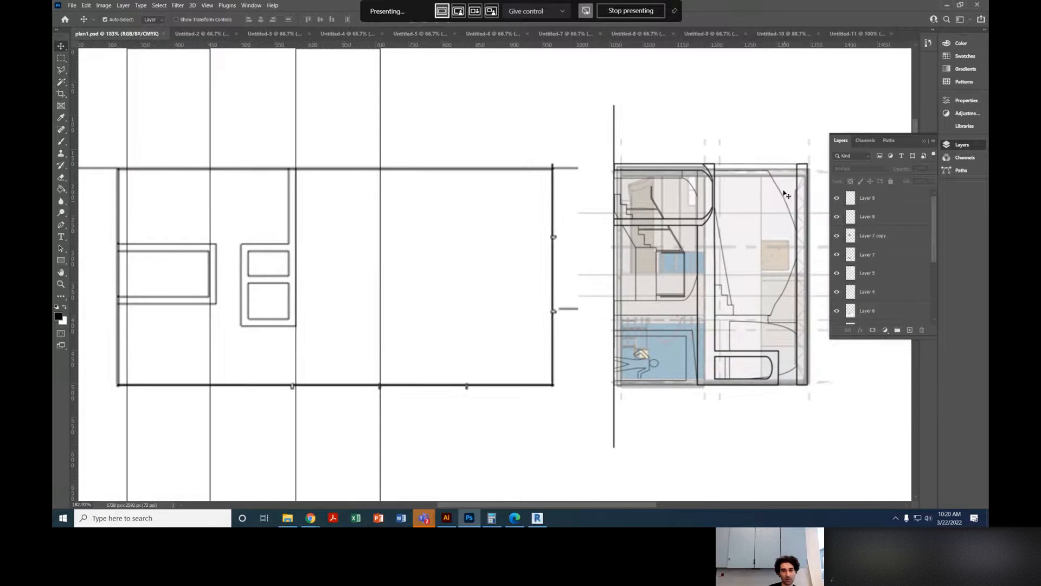
left_click_drag(770, 266, 477, 274)
scroll(508, 267, "up", 3)
scroll(508, 268, "down", 1)
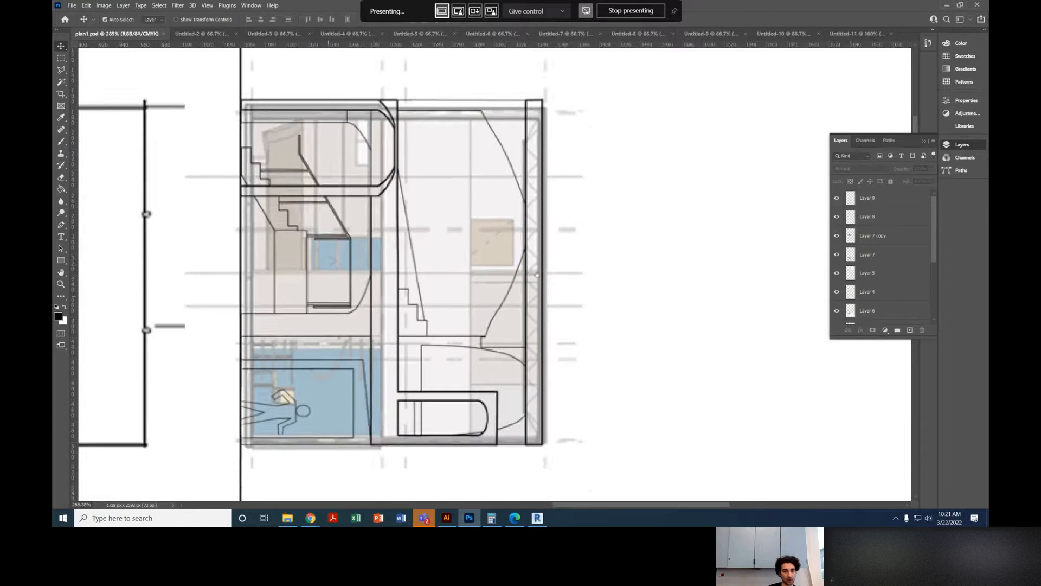
left_click_drag(108, 460, 697, 384)
left_click_drag(545, 223, 776, 360)
Step: Examine the textured lower section and the overall arrangement of drawings on the sheet
scroll(776, 360, "down", 3)
left_click_drag(743, 393, 531, 104)
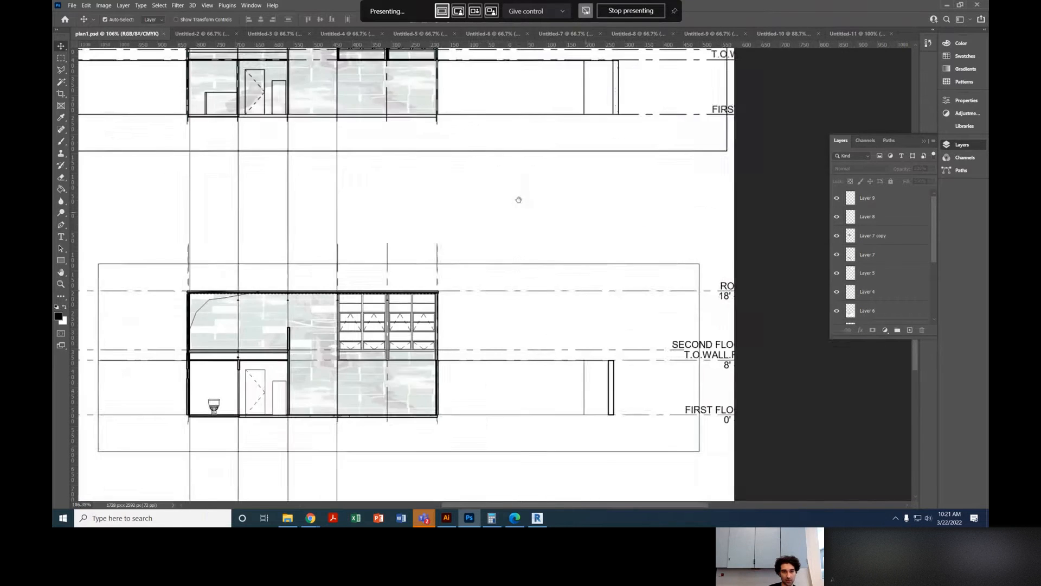
left_click_drag(519, 200, 672, 185)
scroll(646, 232, "down", 5)
left_click_drag(628, 239, 523, 311)
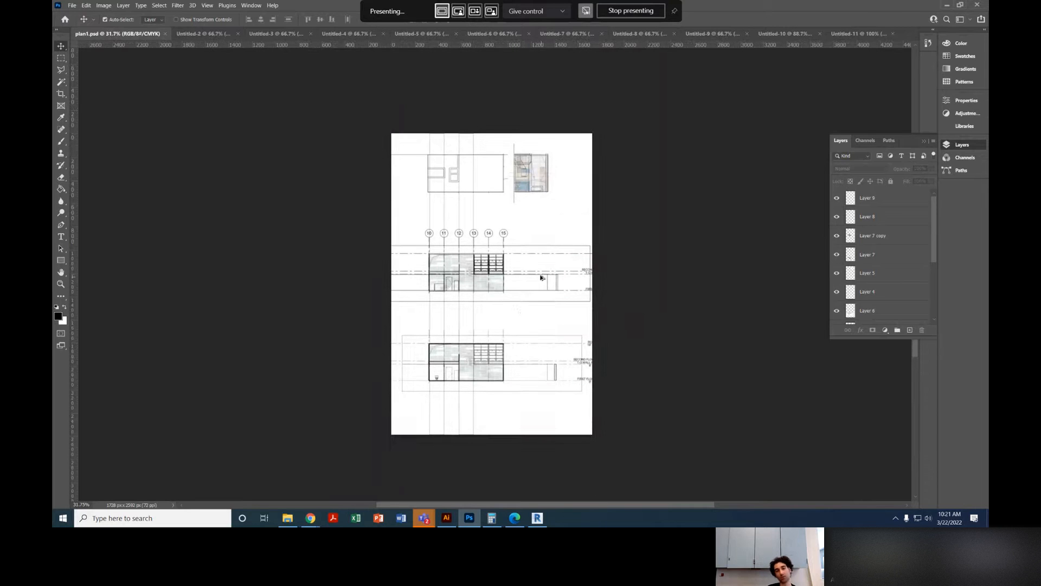
scroll(548, 278, "up", 1)
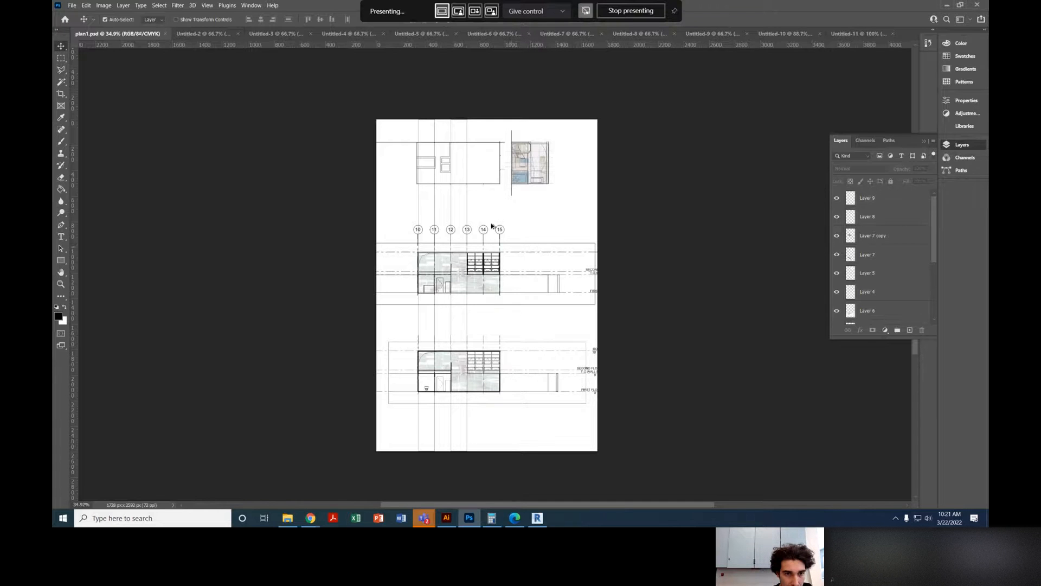
Step: Check the current time and date in the system clock and calendar, and close the calendar
scroll(490, 193, "up", 1)
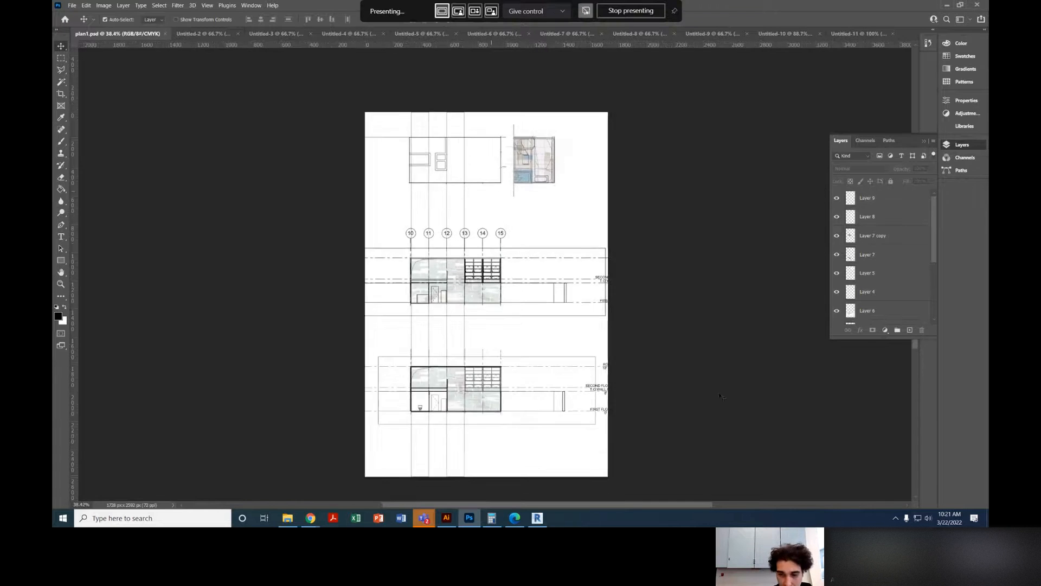
left_click(951, 520)
left_click(951, 520)
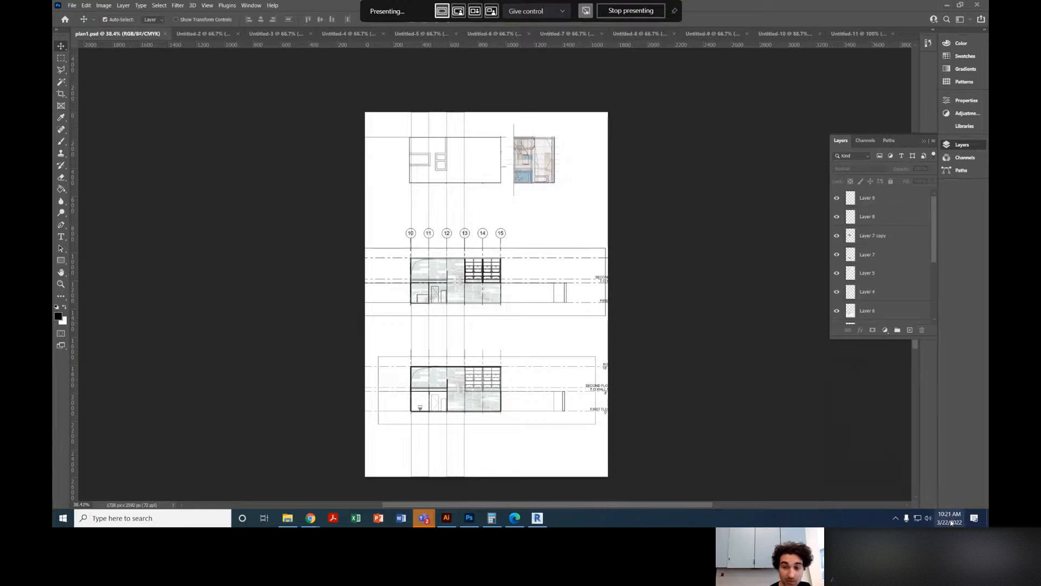
left_click(951, 521)
left_click(953, 522)
left_click(952, 523)
right_click(952, 522)
left_click(953, 522)
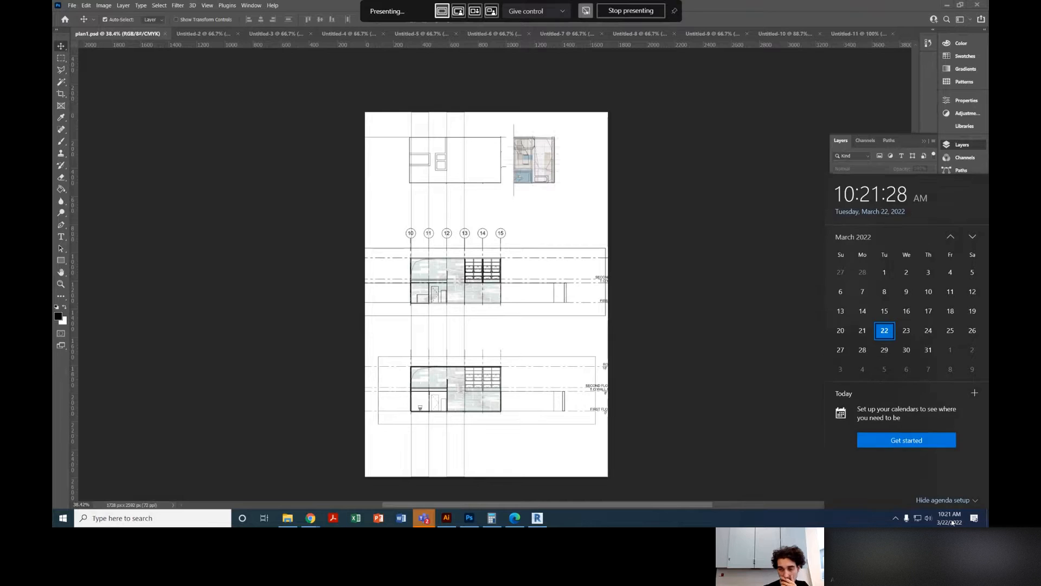
left_click(952, 522)
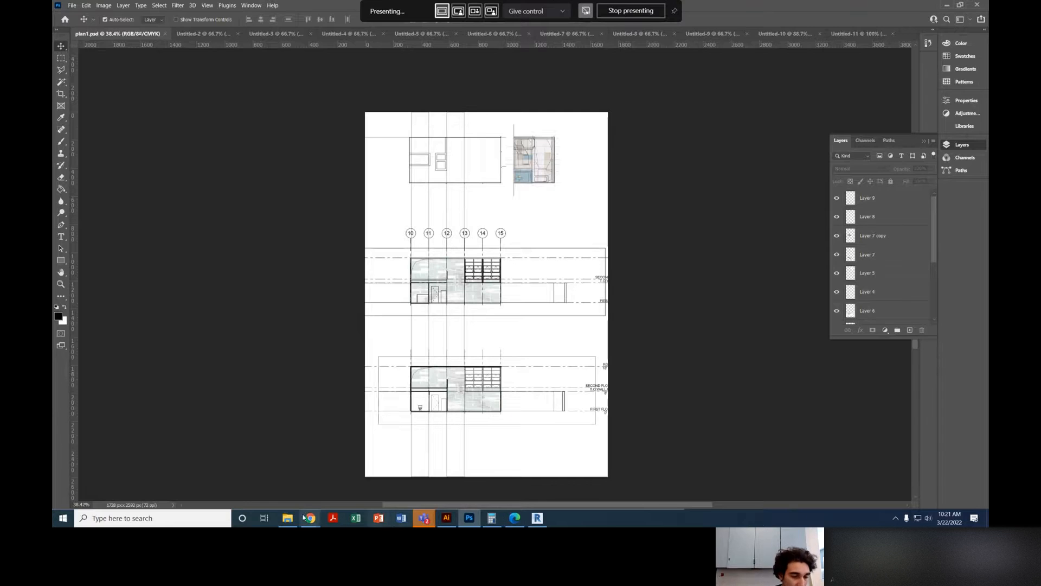
Step: Check the open browser windows, the Conceptboard guest page and the studio section in Revit, and return to plan1.psd in Photoshop
mouse_move(310, 518)
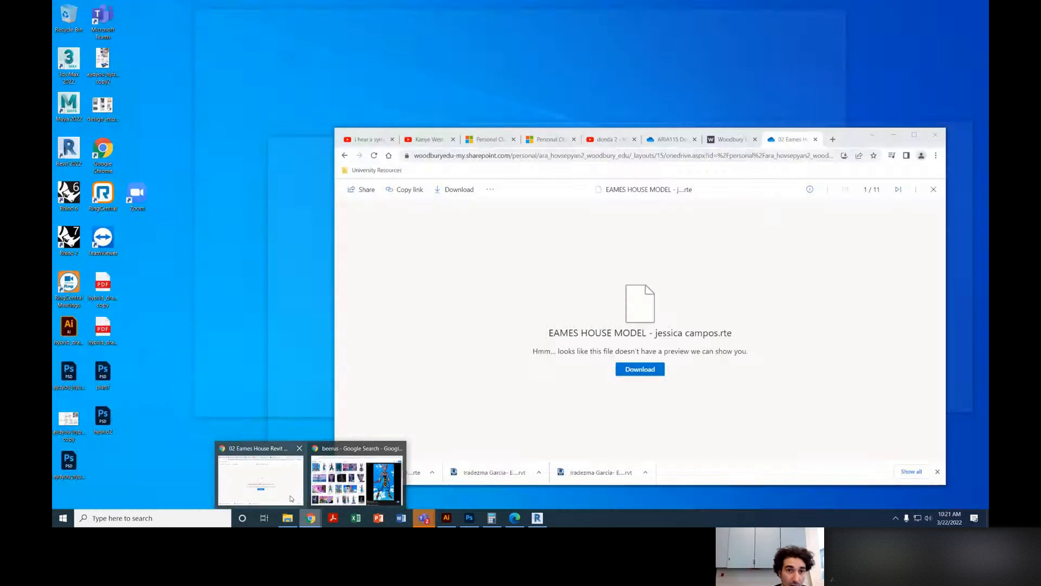
left_click(290, 498)
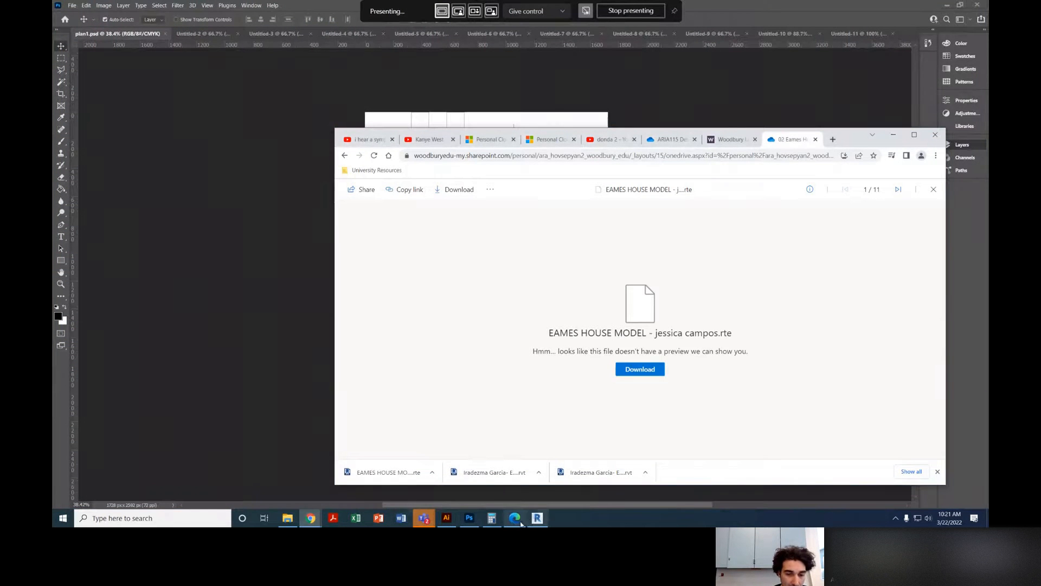
left_click(516, 518)
left_click(64, 22)
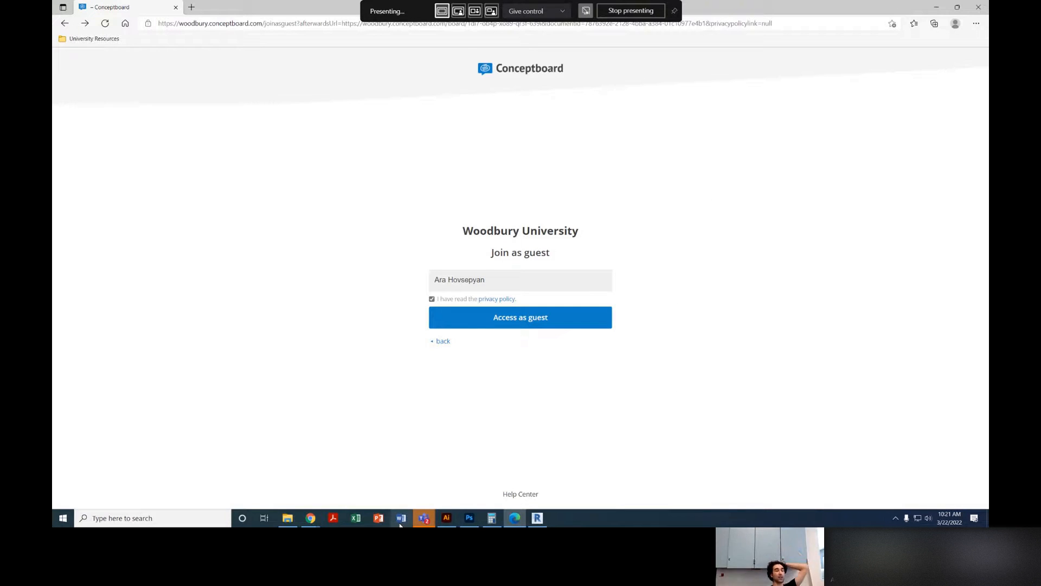
mouse_move(470, 519)
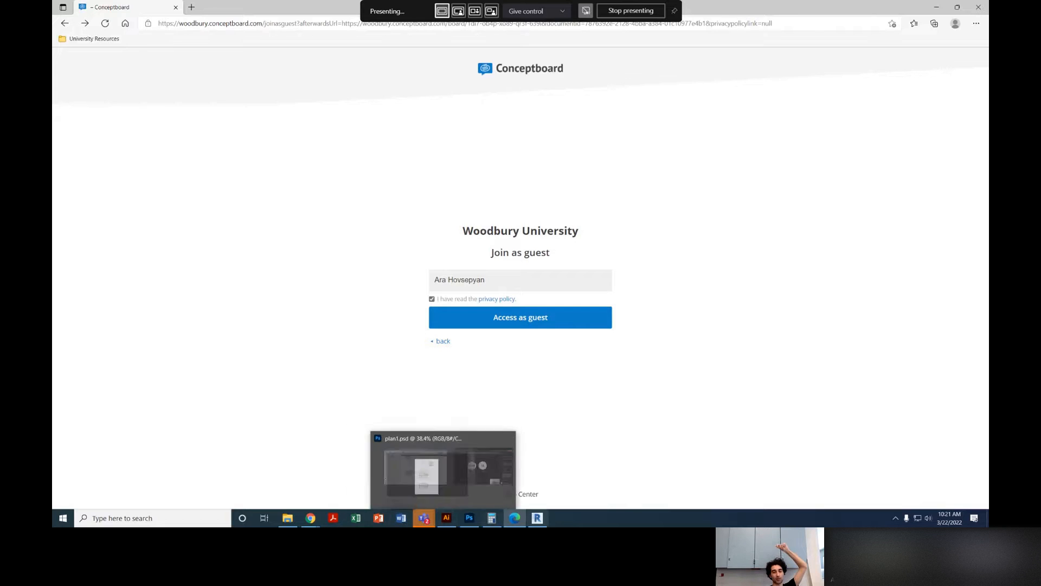
left_click(537, 518)
left_click_drag(616, 395, 602, 395)
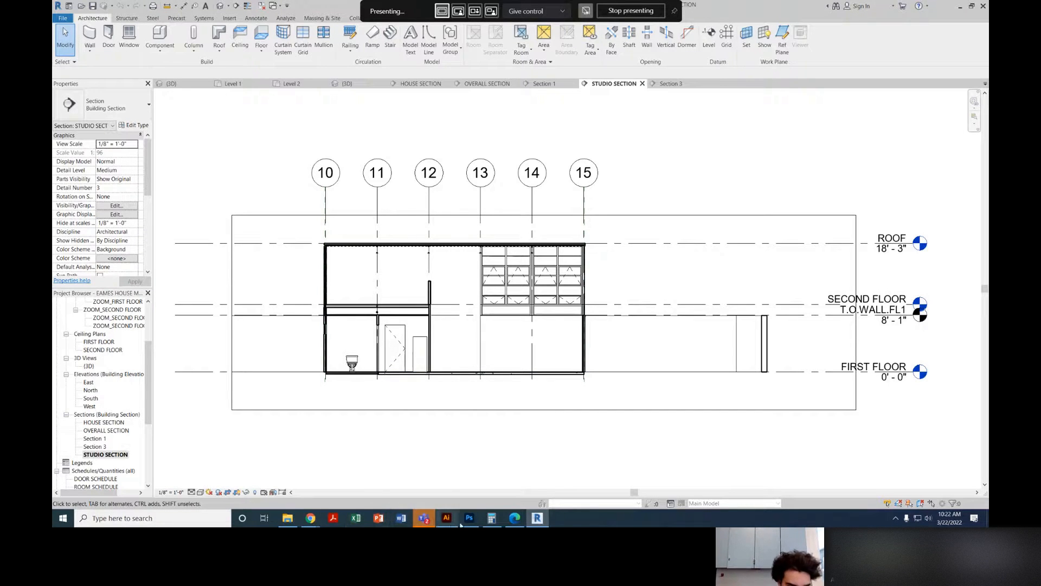
left_click(515, 518)
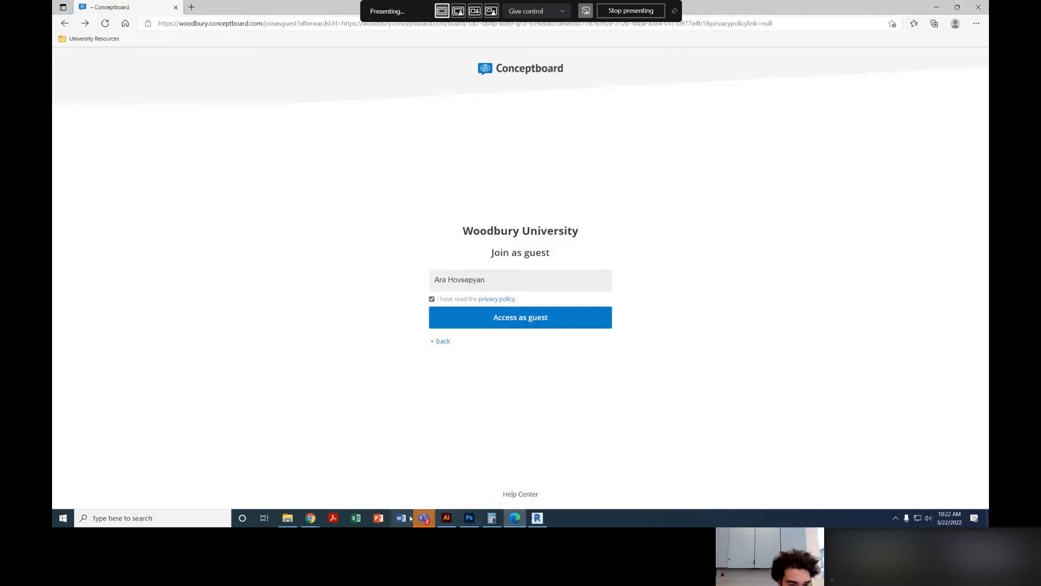
left_click(469, 518)
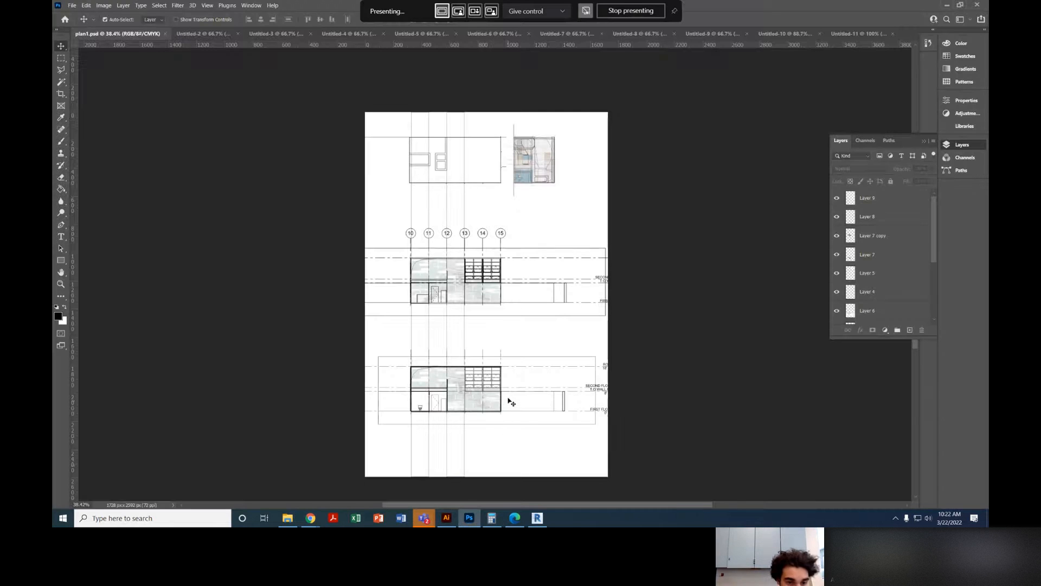
left_click(501, 368)
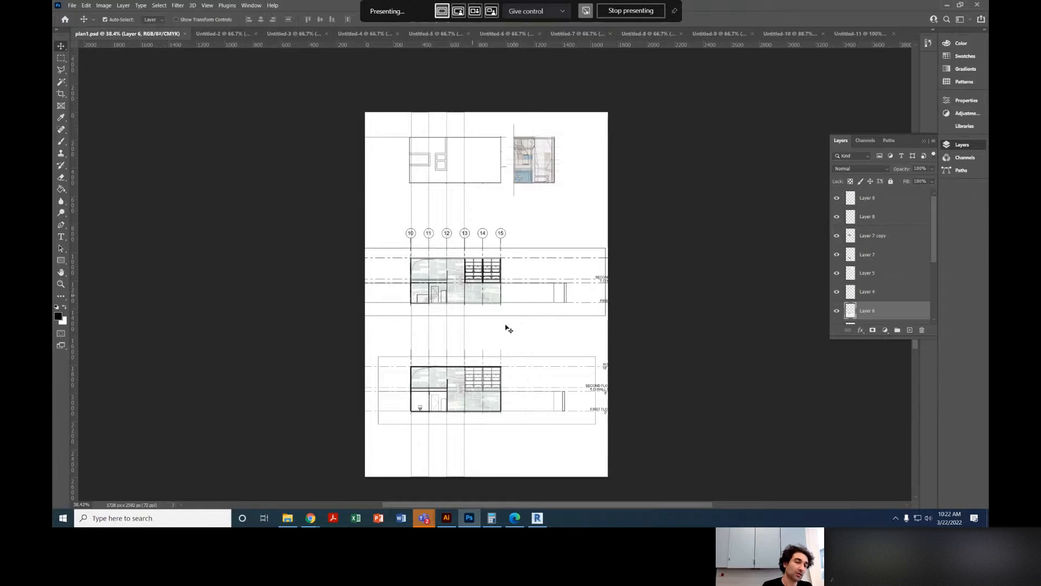
scroll(514, 249, "down", 1)
scroll(463, 328, "up", 1)
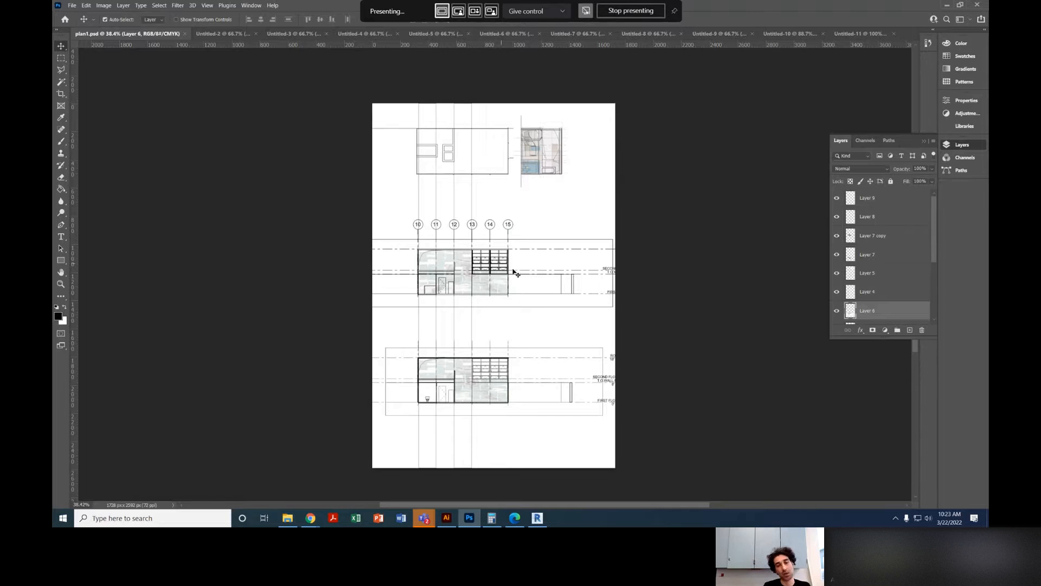
scroll(574, 271, "up", 1)
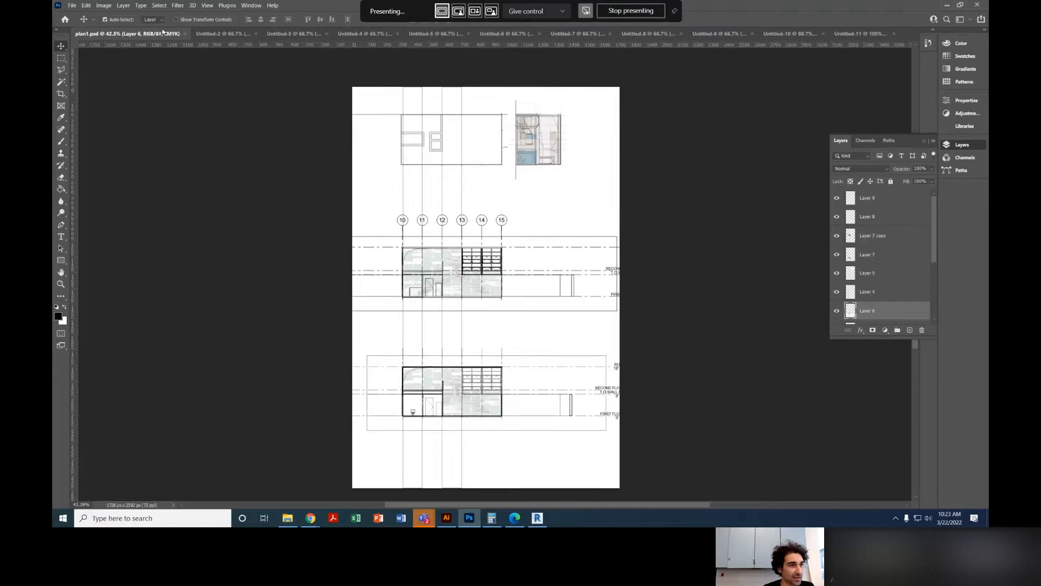
Step: Save a layered Photoshop copy of the document on the desktop under the name plan3
left_click(71, 6)
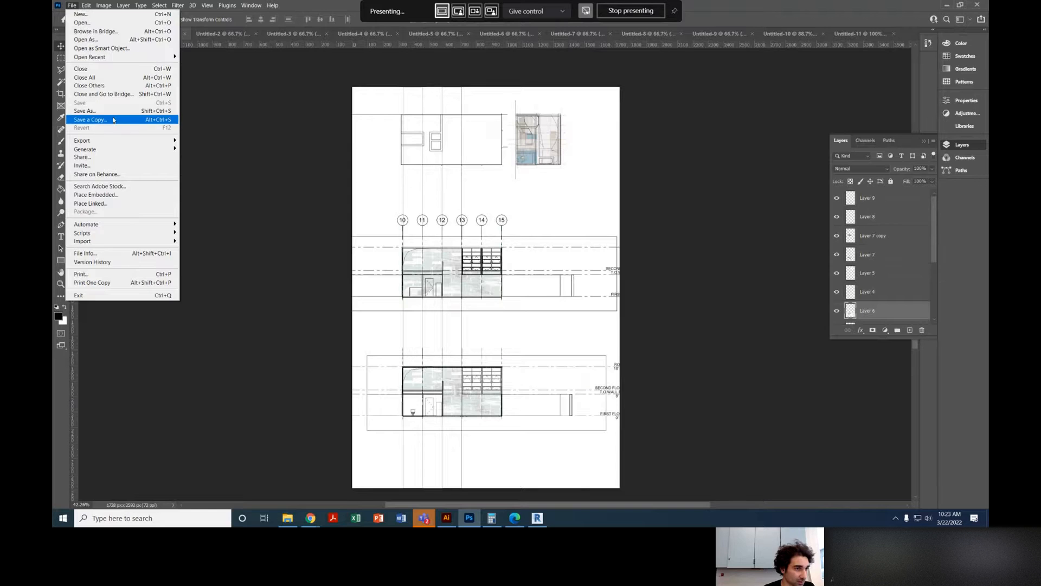
left_click(92, 119)
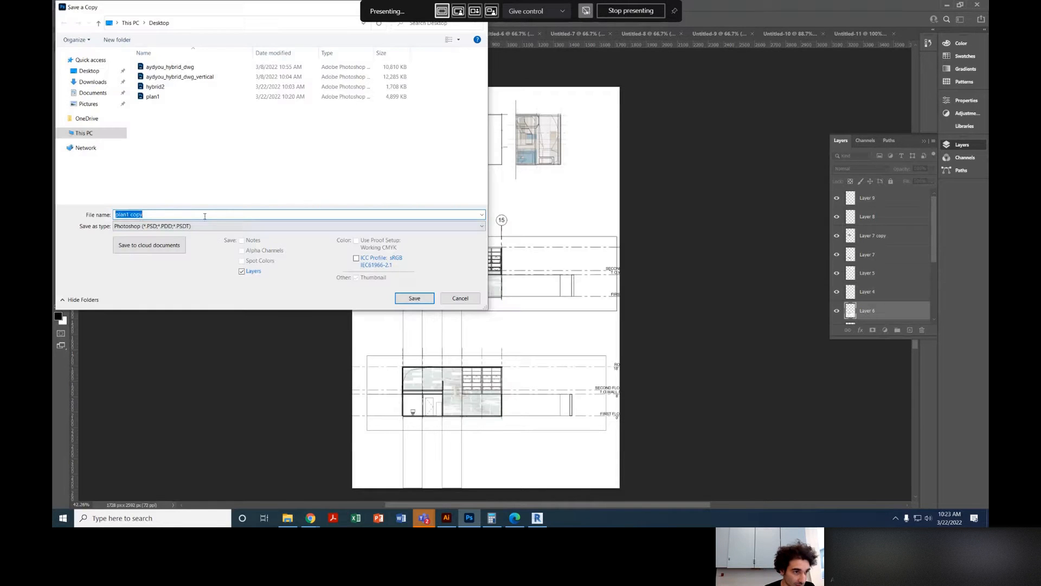
left_click(191, 215)
left_click_drag(139, 219, 135, 220)
key("BackSpace")
key("Return")
key("Return")
Step: Close the current plan1.psd, and open plan1 and plan3 from the desktop
key("ctrl+o")
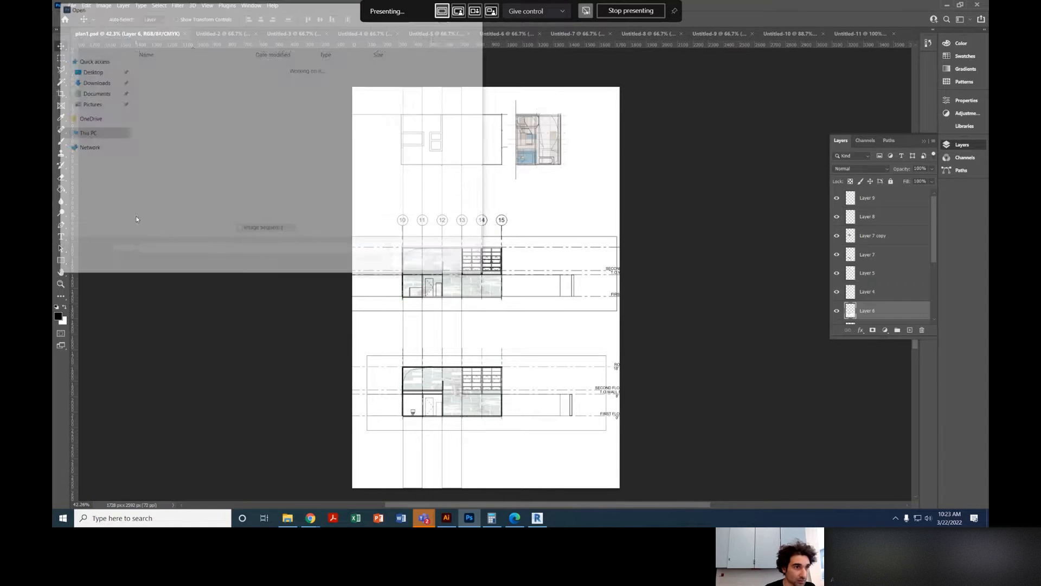
double_click(183, 189)
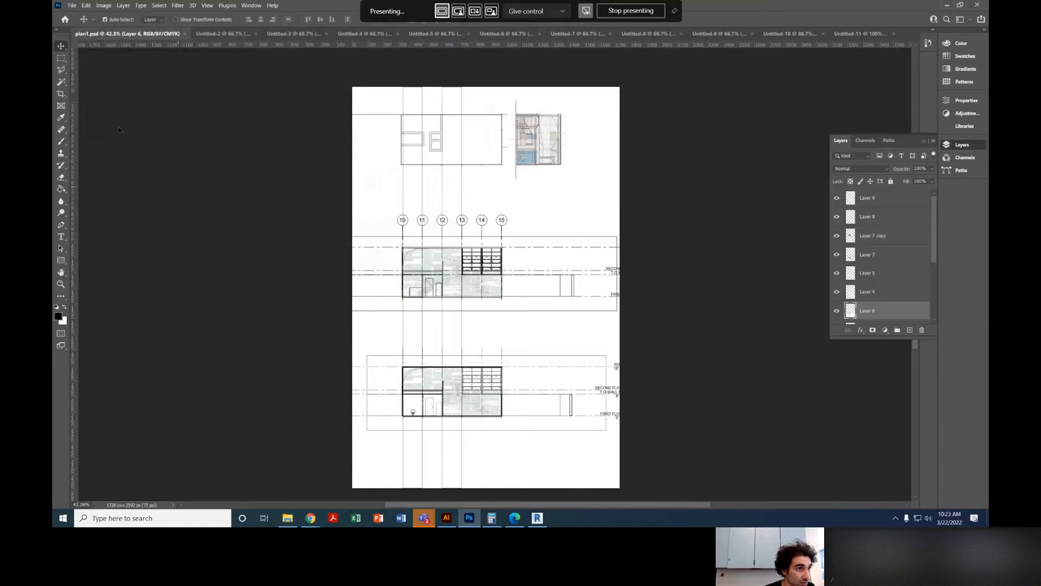
left_click(185, 34)
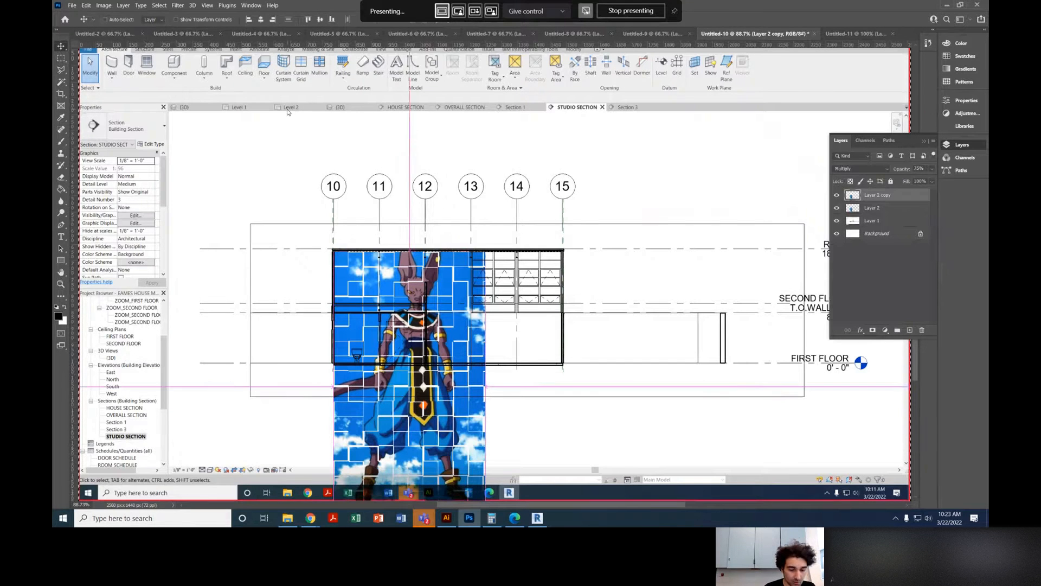
key("ctrl+o")
left_click(165, 178)
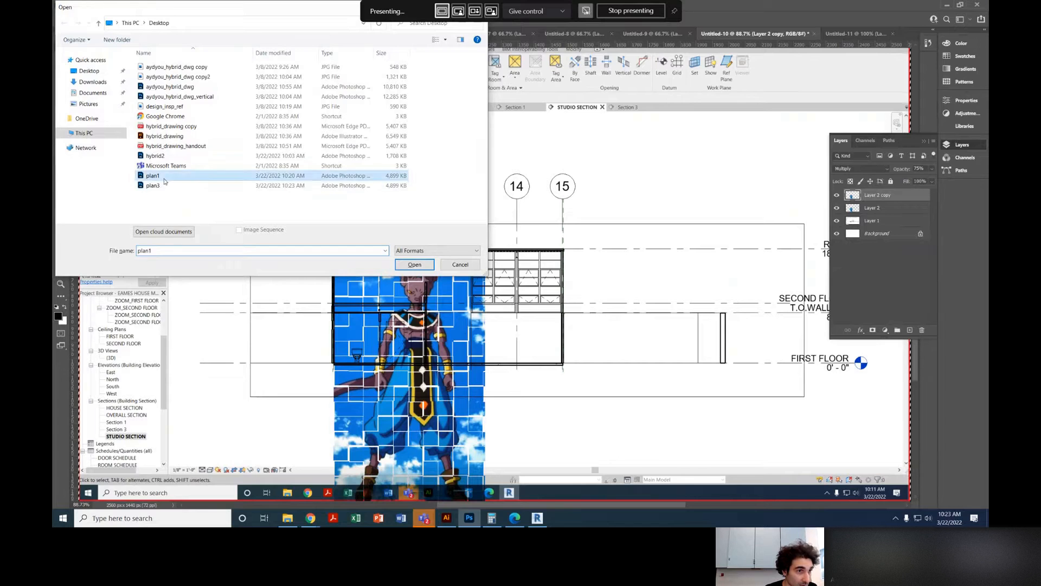
double_click(164, 178)
key("ctrl+o")
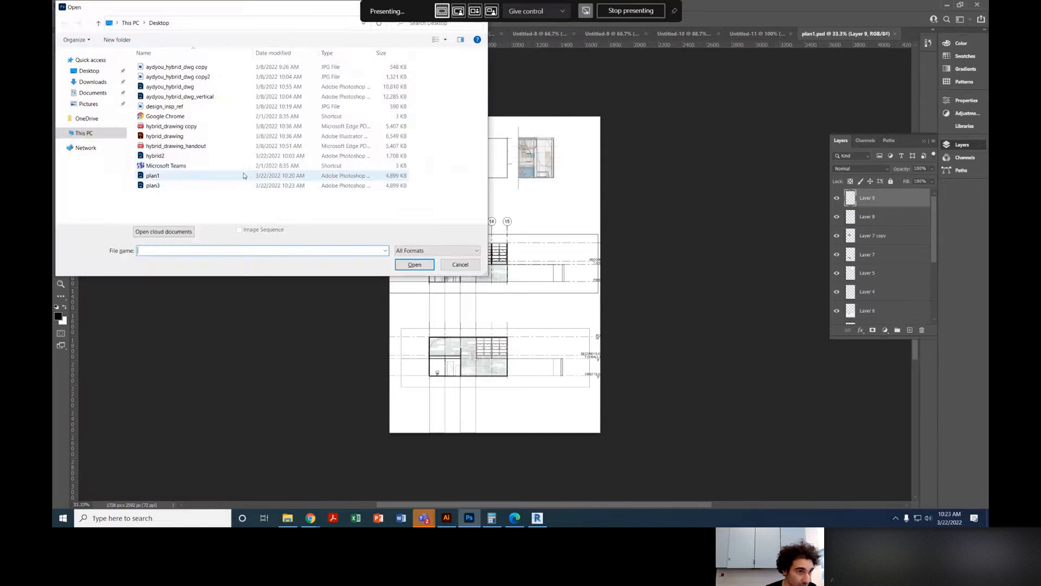
double_click(196, 185)
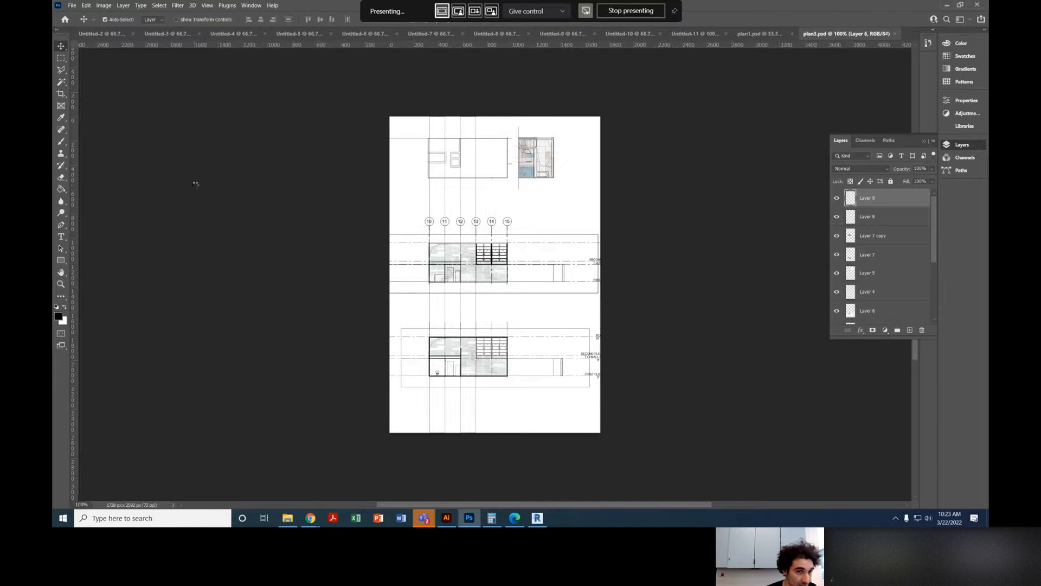
Step: Select every layer from Layer 1 copy up to Layer 9 in plan3.psd and scale them down together to fit all the drawings on the sheet
left_click(891, 237)
scroll(893, 271, "down", 4)
left_click(883, 303)
scroll(890, 255, "up", 4)
left_click(884, 202, "shift")
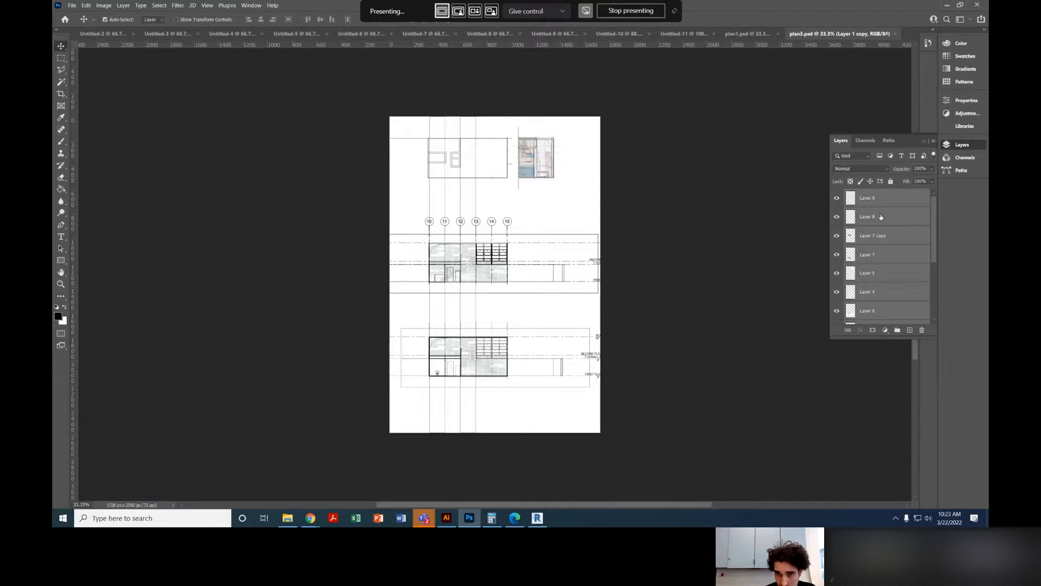
key("ctrl+t")
scroll(640, 397, "down", 1)
left_click_drag(213, 429, 408, 353)
key("Return")
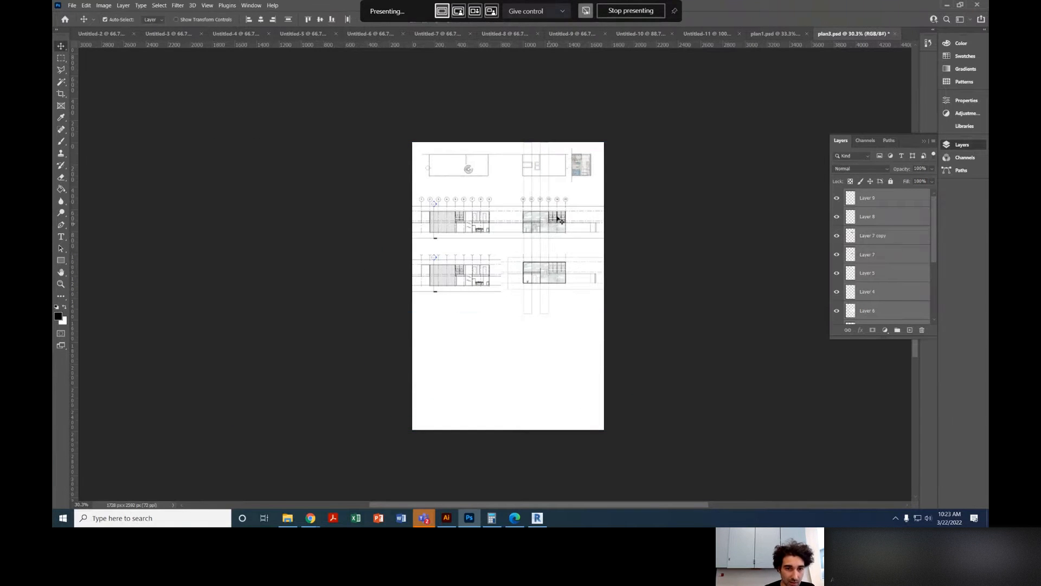
Step: Move the scaled drawings down towards the middle of the sheet and review their arrangement
scroll(564, 220, "up", 3)
left_click_drag(565, 221, 575, 290)
scroll(574, 289, "down", 3)
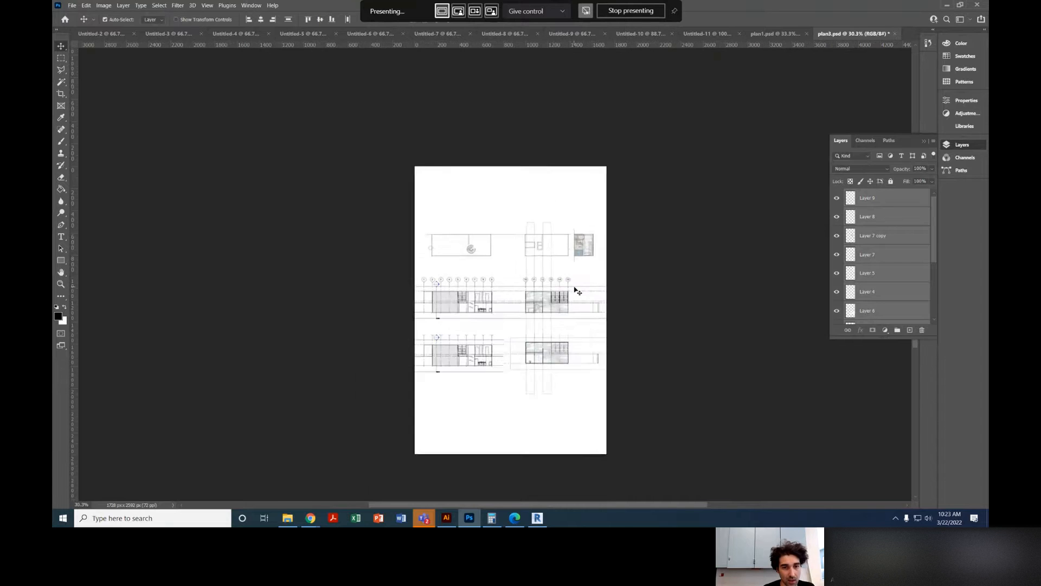
scroll(575, 288, "up", 2)
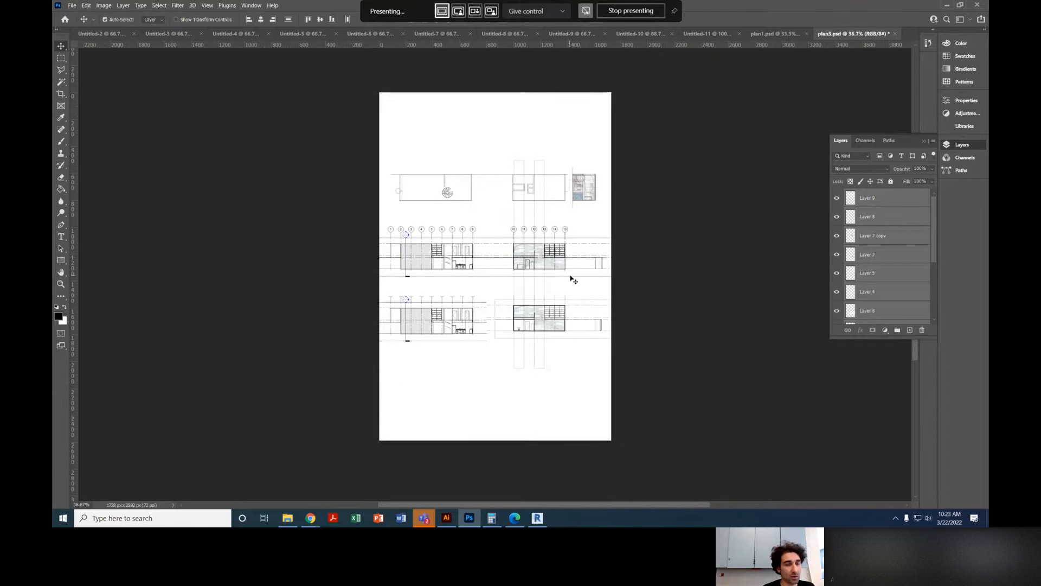
scroll(570, 274, "up", 2)
scroll(570, 277, "down", 1)
scroll(573, 280, "up", 2)
scroll(574, 279, "down", 1)
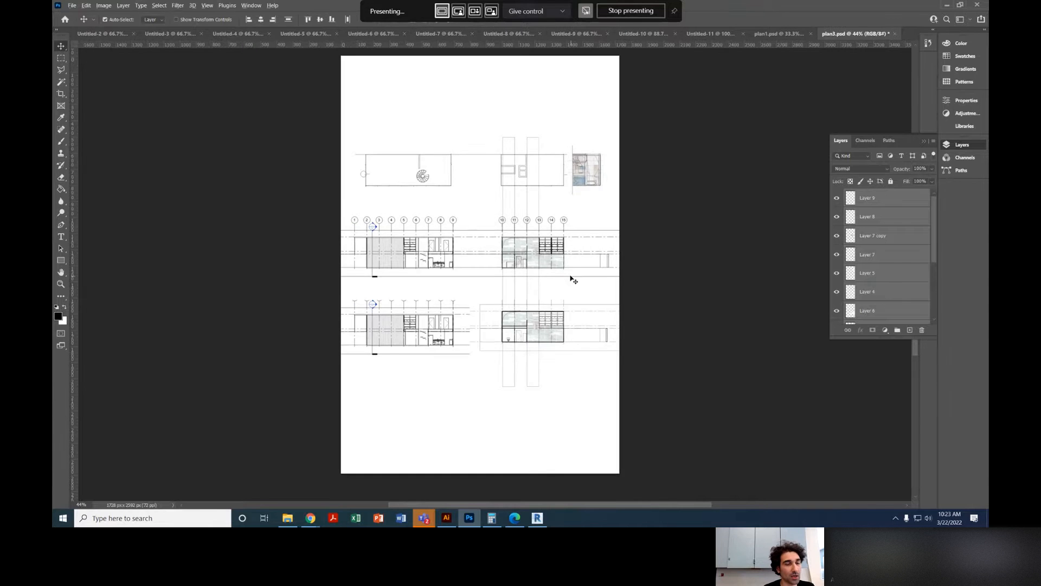
scroll(573, 279, "up", 3)
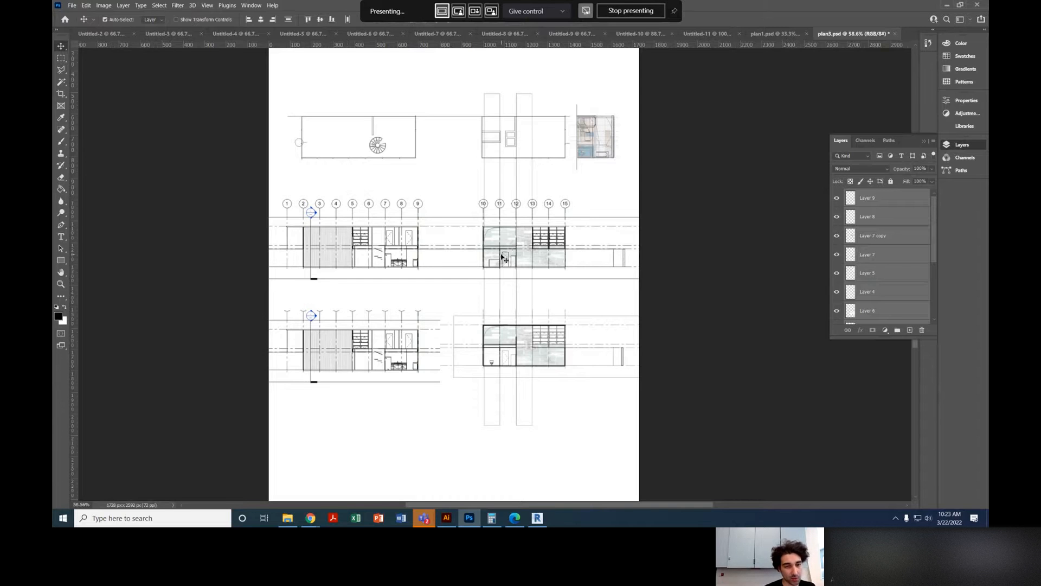
Step: Undo the drawings' move and scaling to compare with the enlarged layout, and restore the scaled arrangement
key("ctrl+z")
key("z")
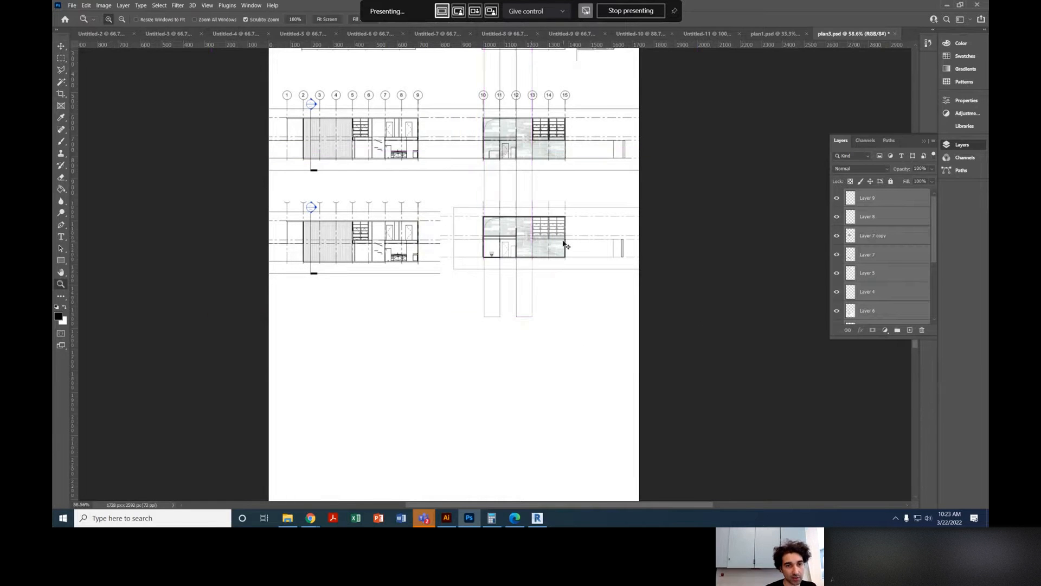
key("ctrl+z")
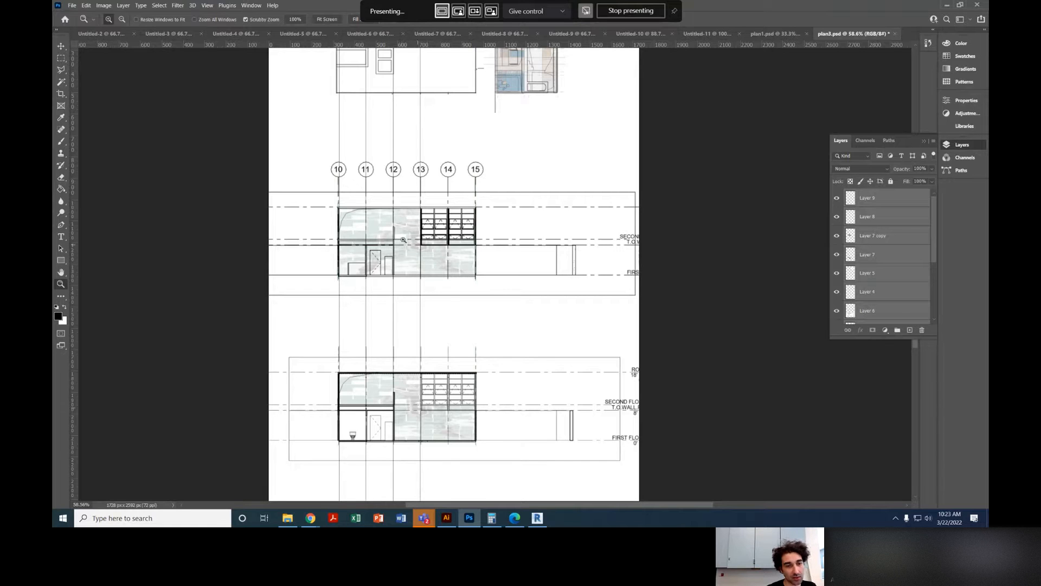
scroll(573, 236, "down", 2)
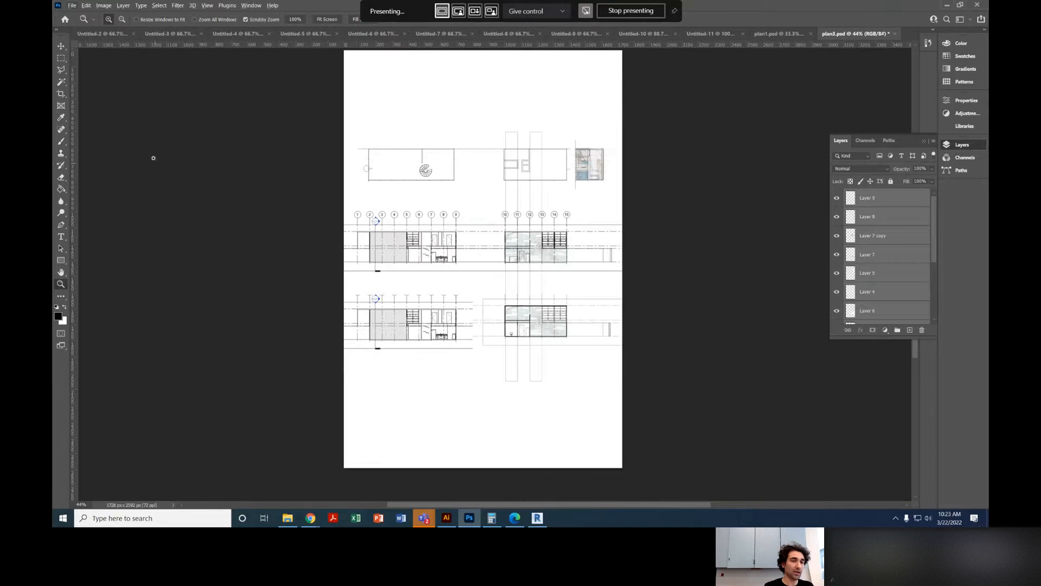
Step: Deselect all layers with the Move tool and examine the textured sections and the upper untextured section between grid lines 2 and 9
left_click(61, 46)
left_click(345, 303)
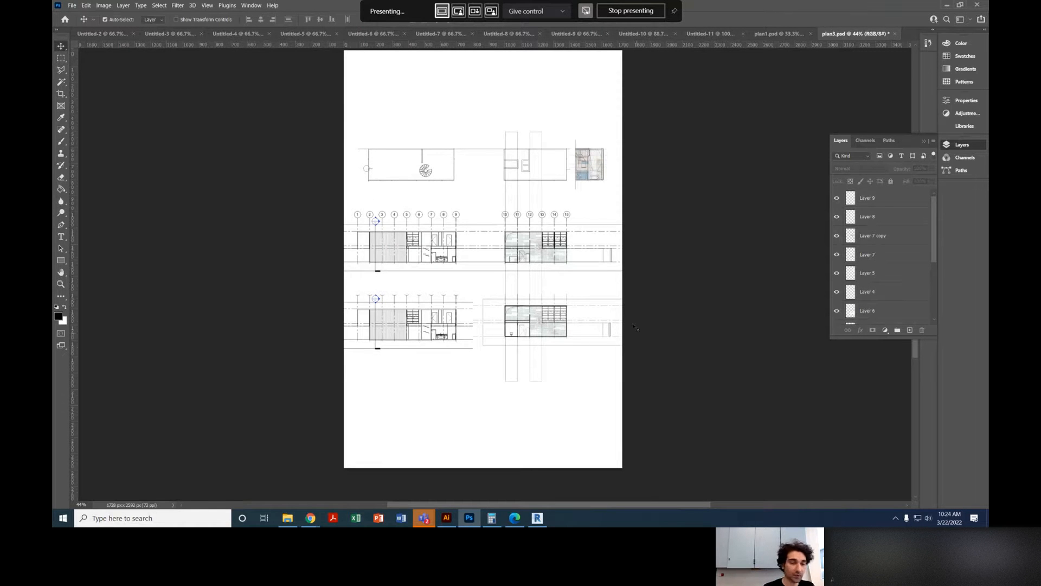
scroll(505, 290, "down", 1)
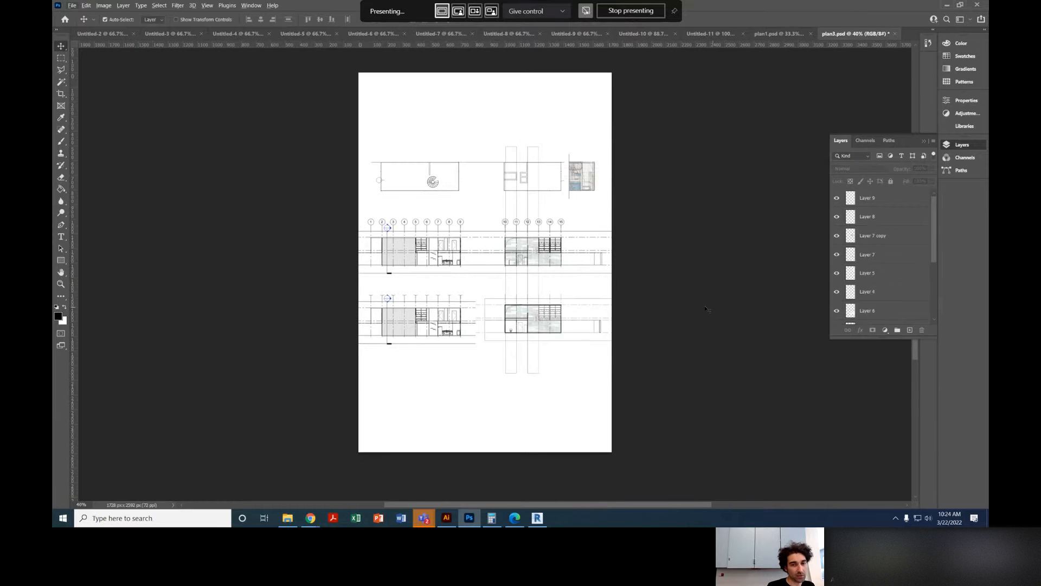
scroll(592, 259, "up", 5)
left_click_drag(545, 315, 472, 294)
scroll(393, 300, "down", 4)
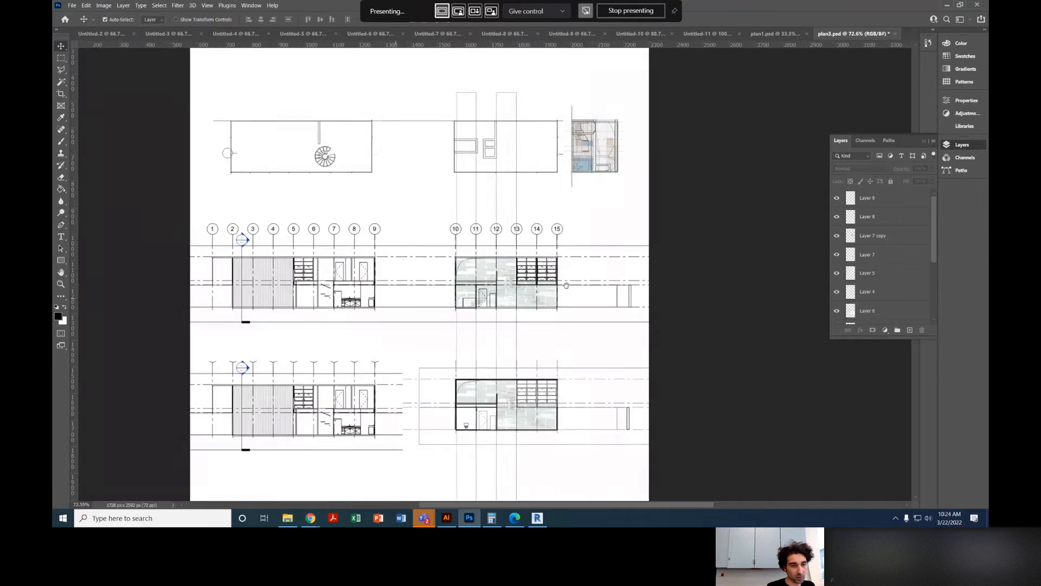
scroll(328, 310, "up", 7)
left_click_drag(175, 313, 769, 248)
left_click_drag(518, 275, 546, 274)
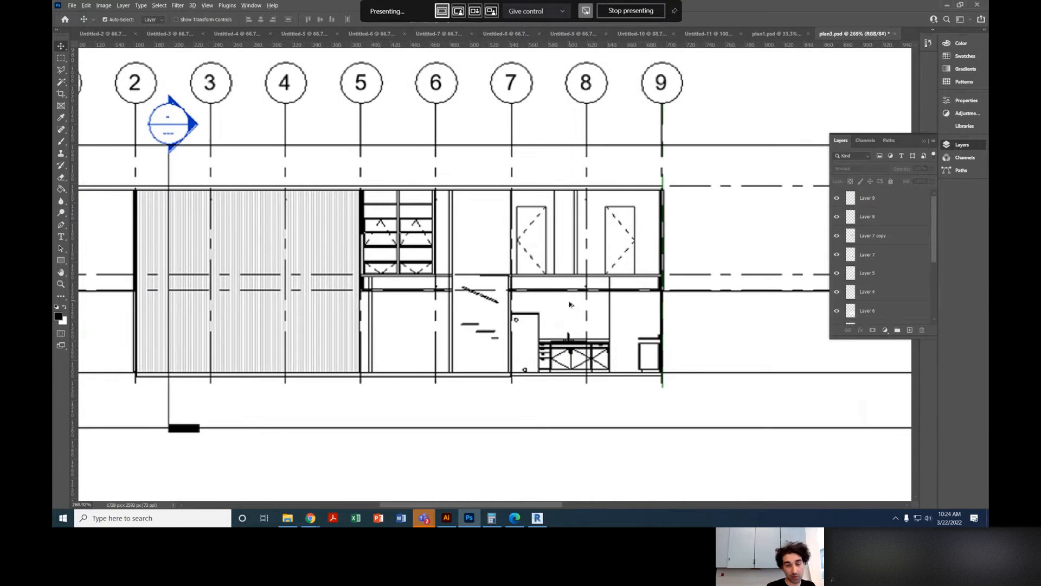
Step: Check the whole sheet of scaled section drawings and save plan3.psd
scroll(567, 312, "down", 6)
scroll(575, 320, "down", 2)
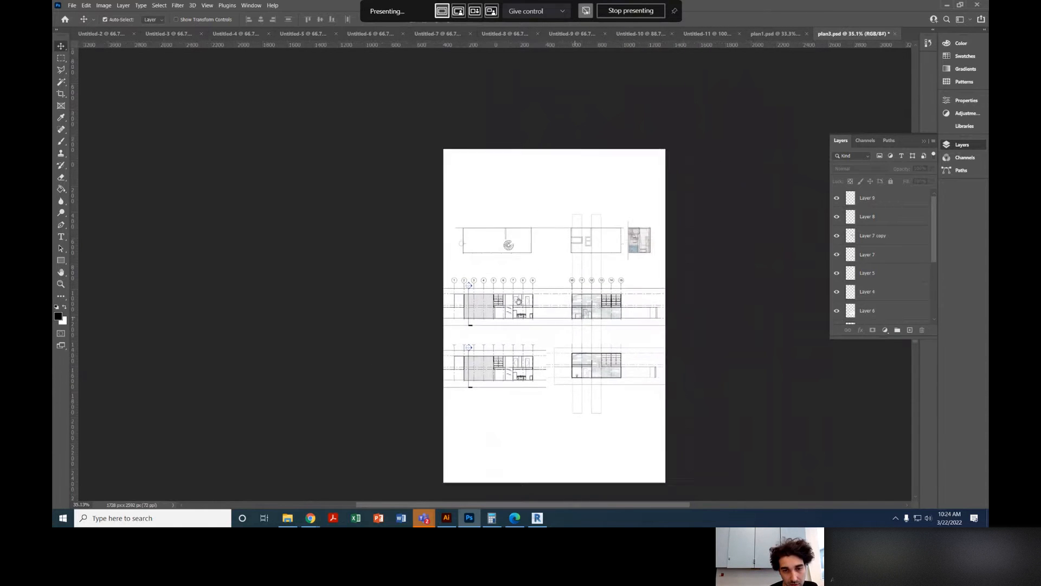
scroll(552, 298, "up", 2)
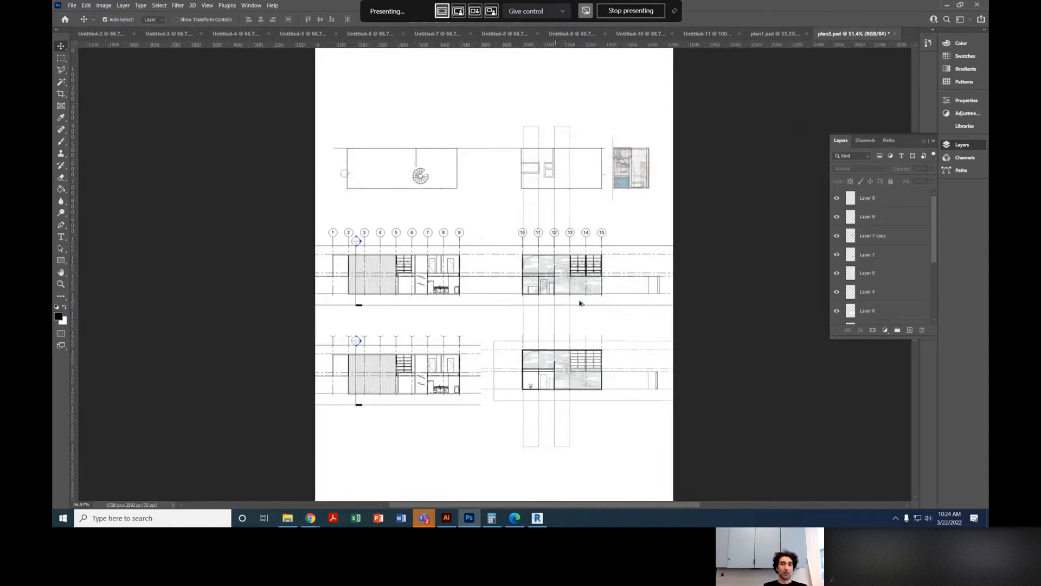
scroll(553, 301, "down", 1)
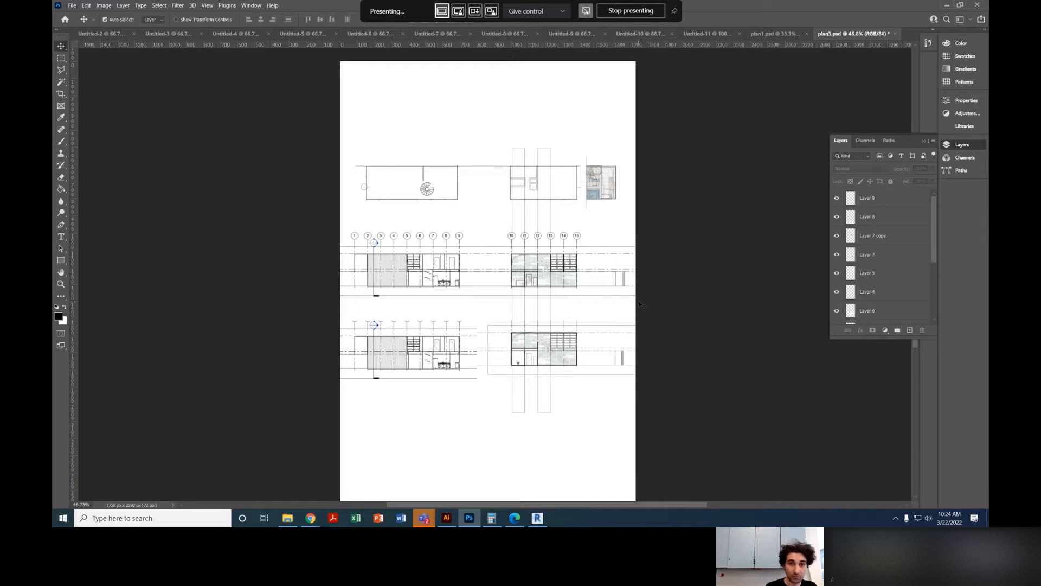
key("ctrl+s")
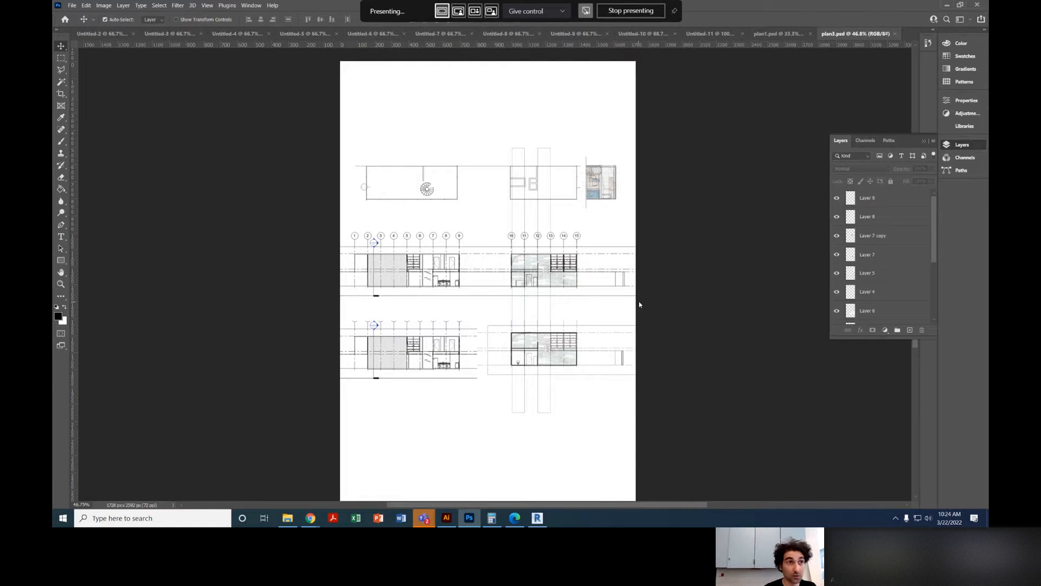
Step: Compare the sheet with plan1.psd, and examine the floor plans and textured section around grid lines 10 to 15 in plan3.psd
left_click(784, 38)
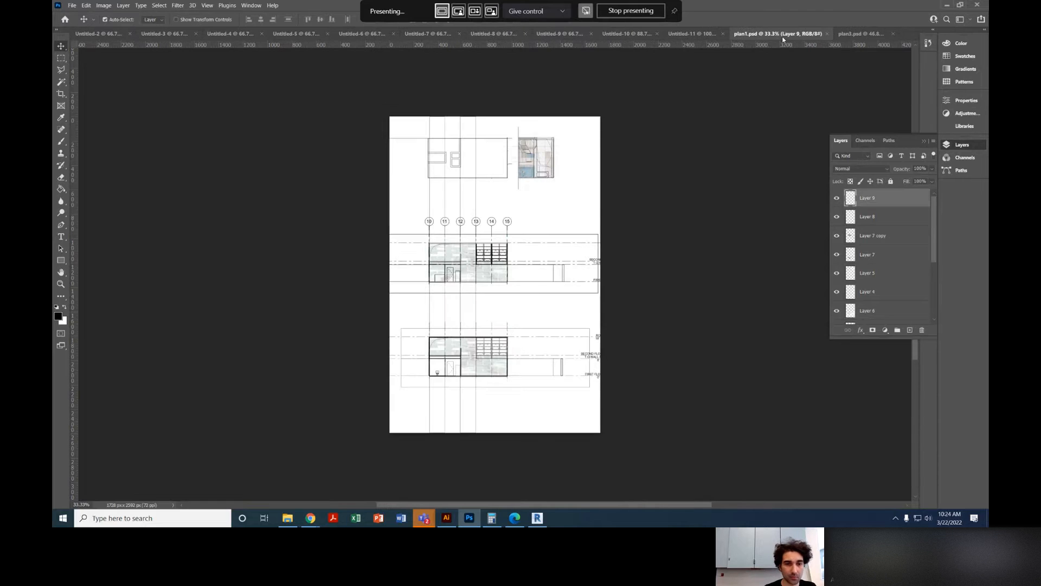
left_click(861, 33)
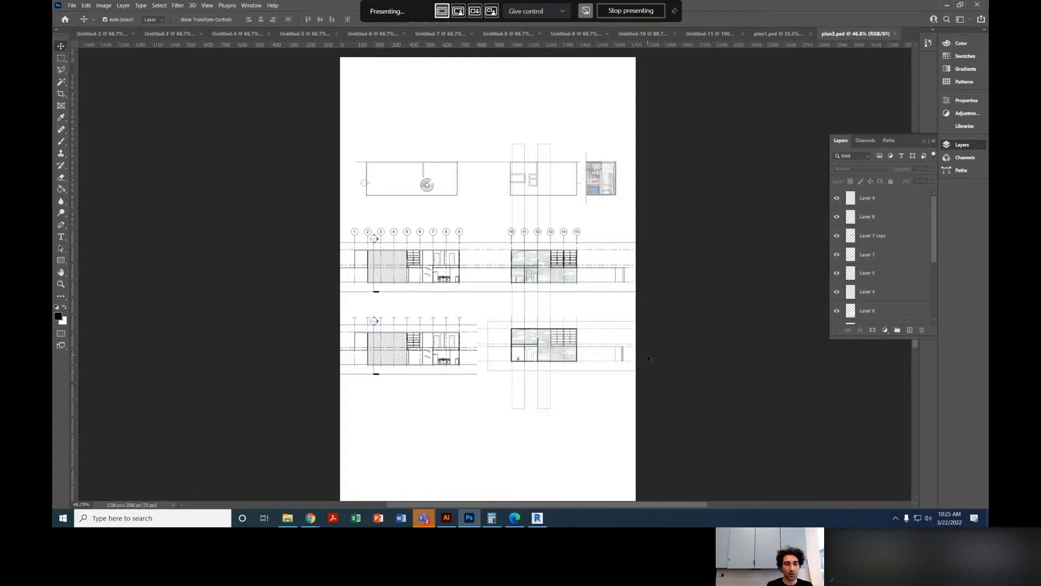
scroll(507, 340, "down", 2)
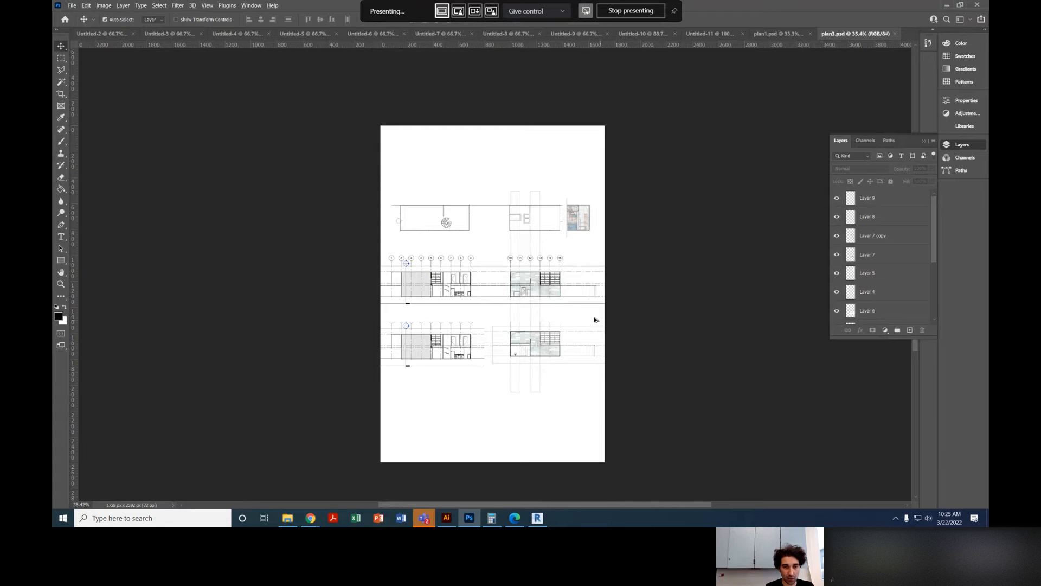
scroll(586, 310, "up", 8)
scroll(550, 255, "down", 2)
scroll(551, 257, "down", 2)
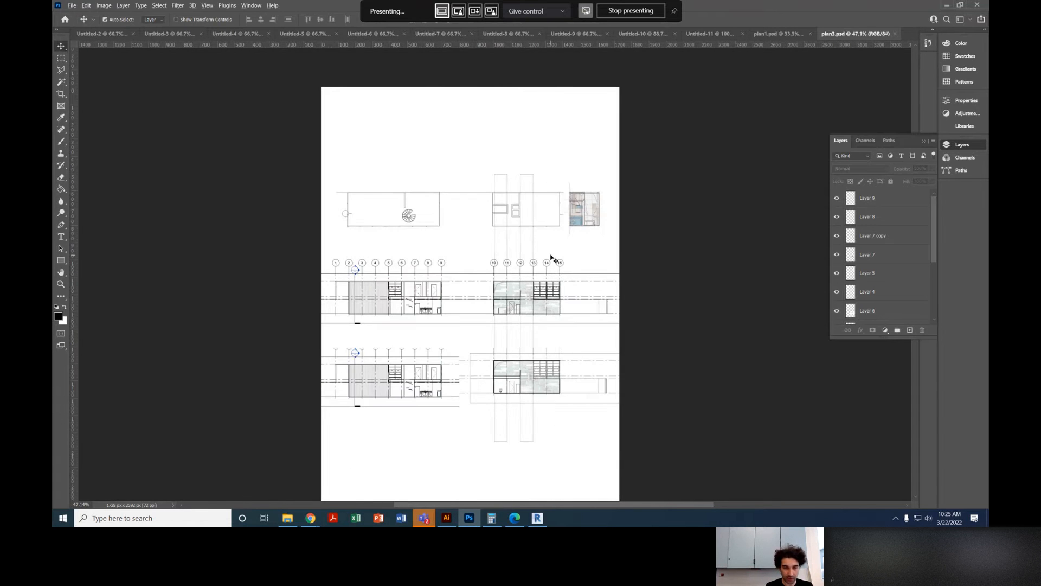
scroll(551, 255, "up", 5)
left_click_drag(550, 251, 495, 270)
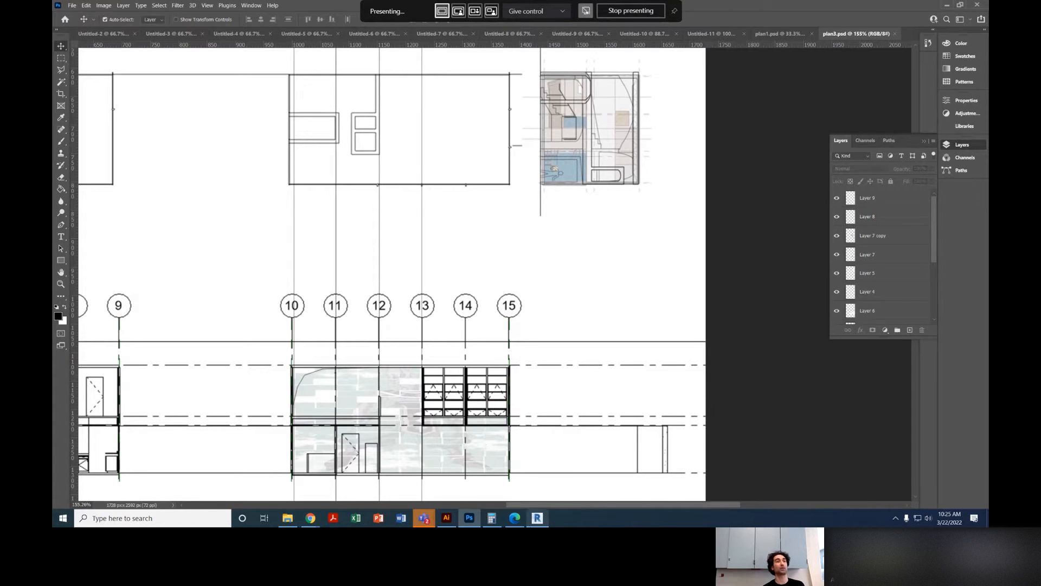
Step: Select Layer 1 and review the arrangement of the floor plans, both rows of sections and the coloured plan on the sheet
mouse_move(537, 518)
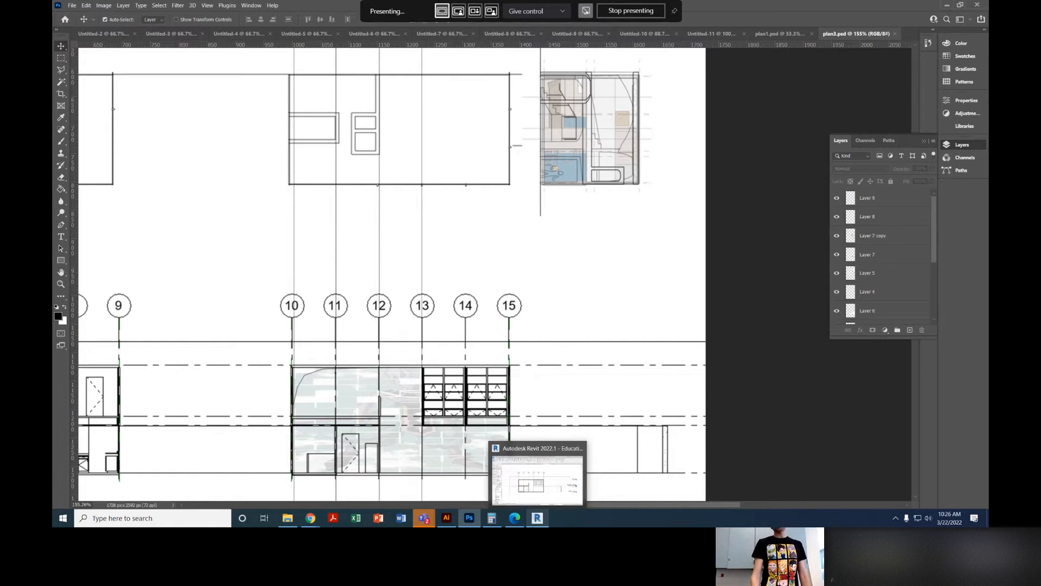
left_click(661, 350)
scroll(541, 473, "down", 6)
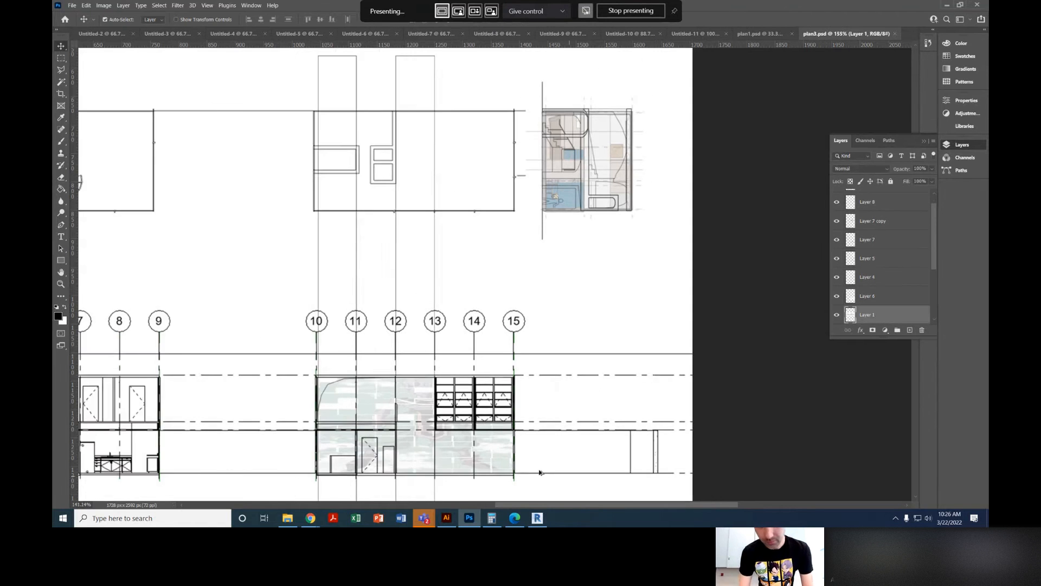
scroll(517, 444, "down", 3)
left_click_drag(451, 365, 529, 256)
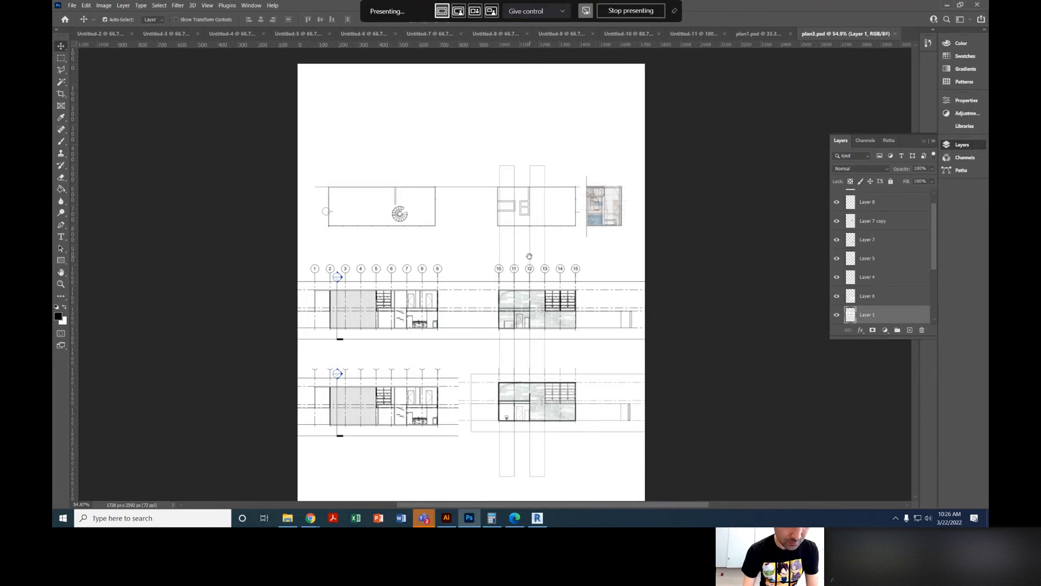
scroll(529, 256, "up", 1)
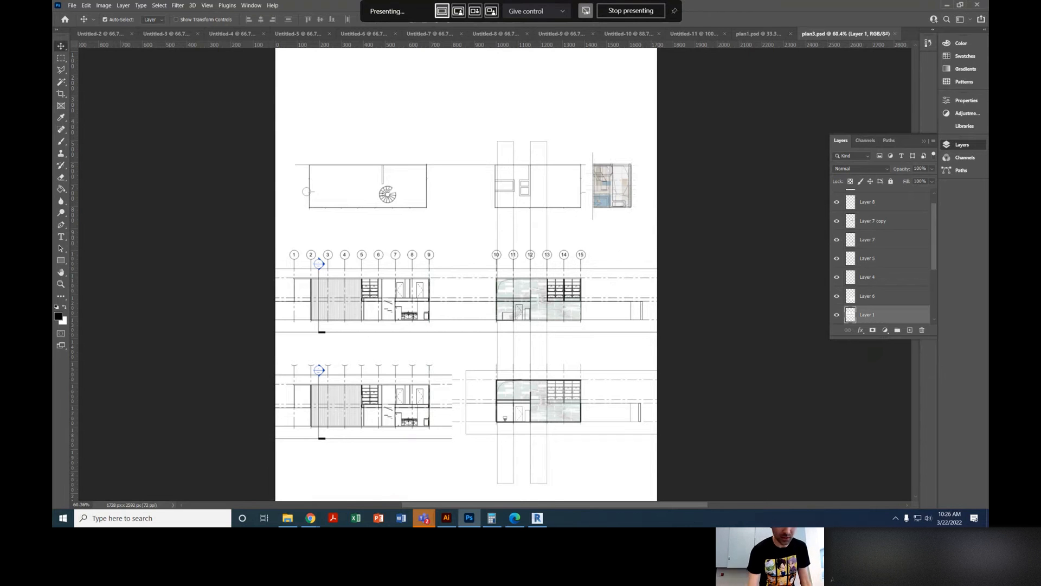
scroll(515, 413, "down", 2)
scroll(536, 396, "down", 2)
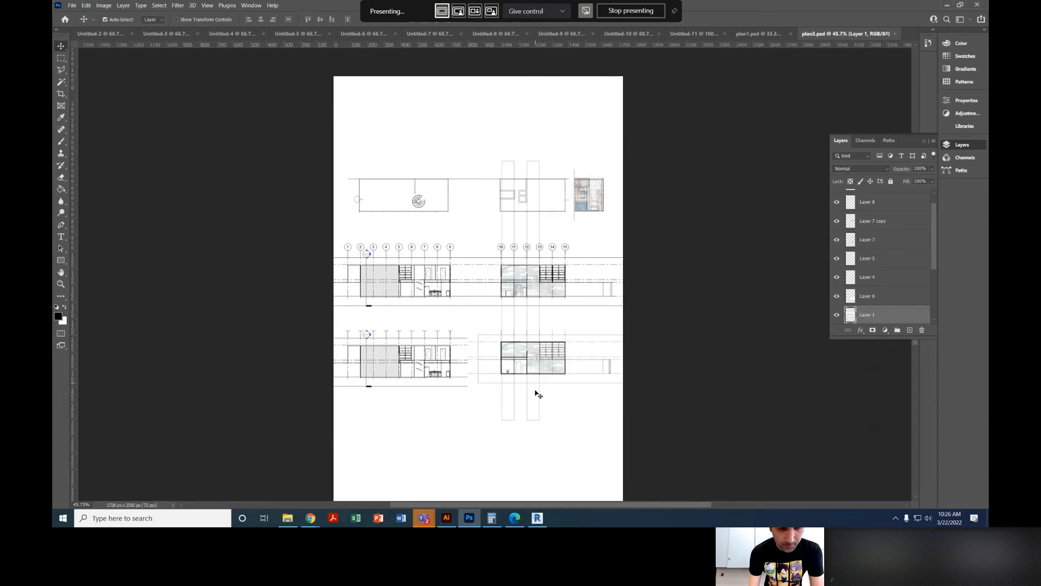
scroll(545, 380, "down", 1)
scroll(606, 213, "up", 2)
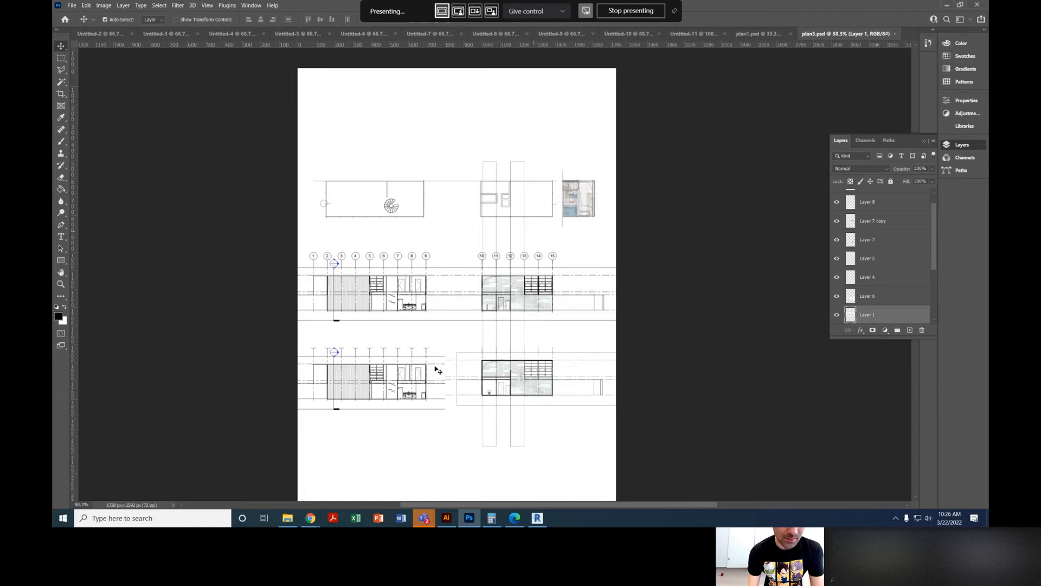
scroll(594, 226, "up", 3)
scroll(588, 224, "up", 2)
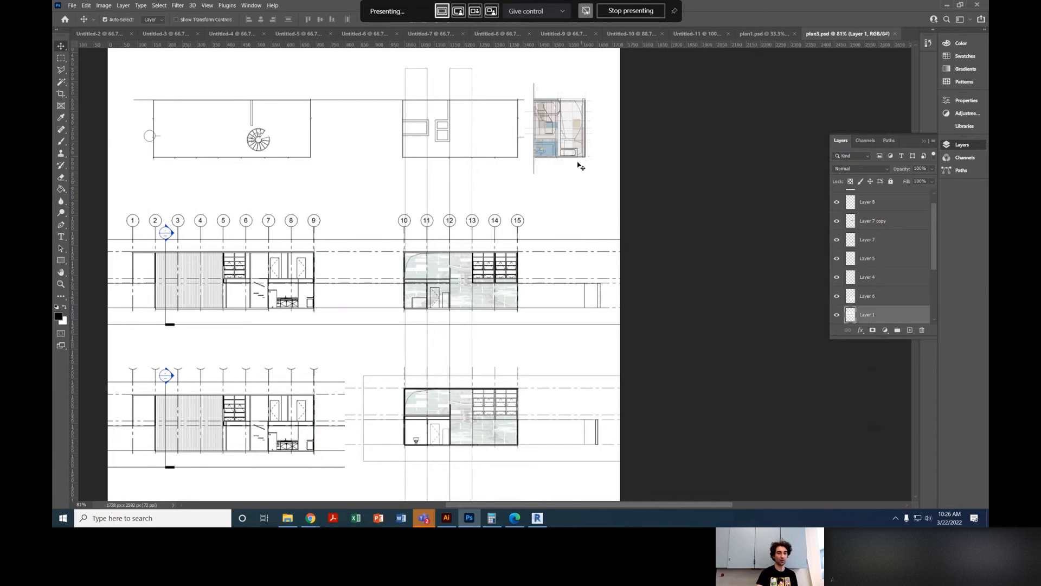
scroll(470, 200, "down", 3)
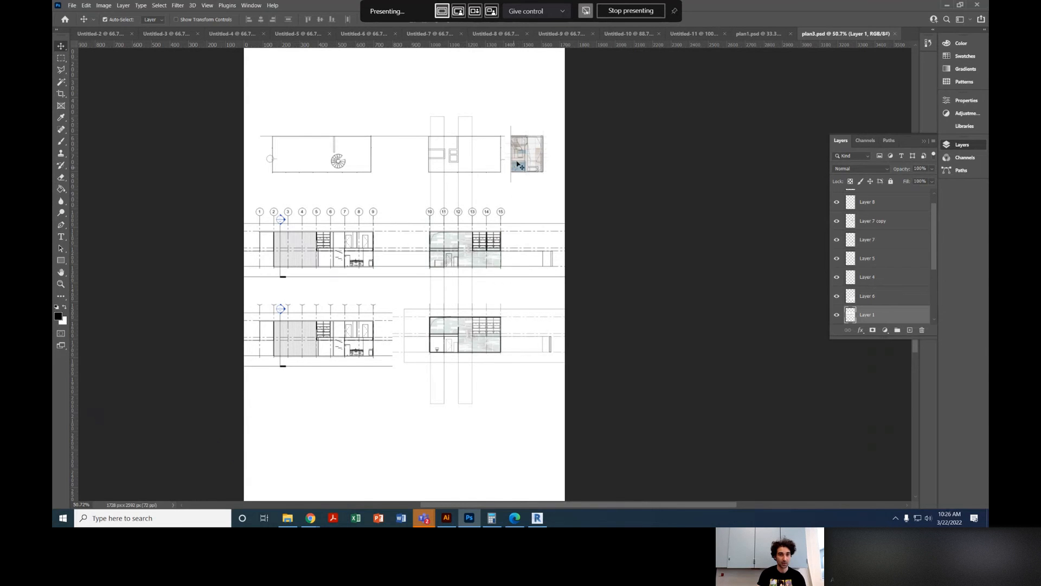
scroll(519, 161, "up", 4)
scroll(516, 161, "down", 1)
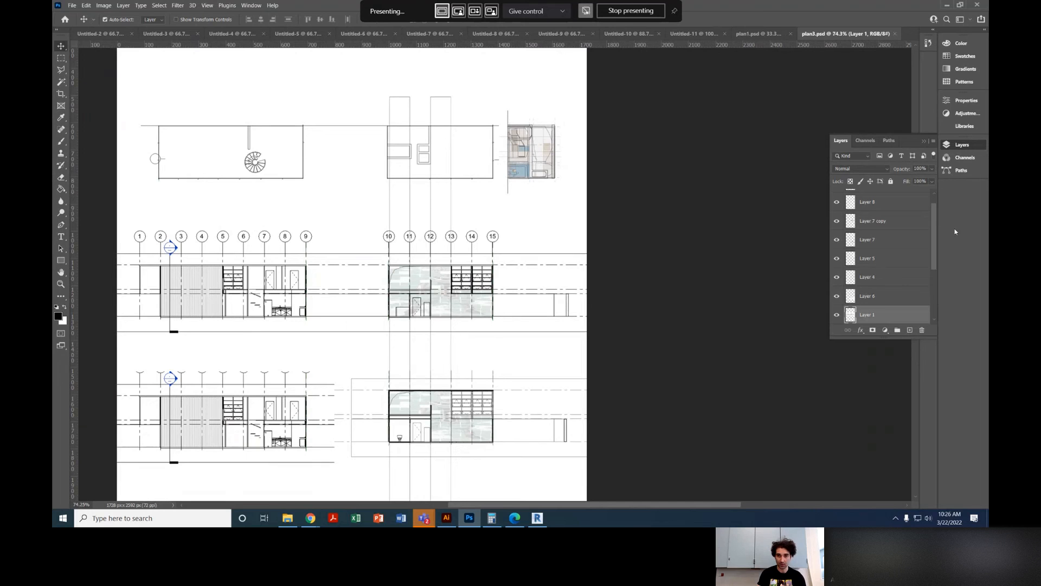
Step: Hide and reshow Layer 8 and Layer 9 in turn to check what each one contains
scroll(895, 215, "up", 1)
left_click(836, 216)
left_click(836, 216)
left_click(837, 198)
left_click(836, 198)
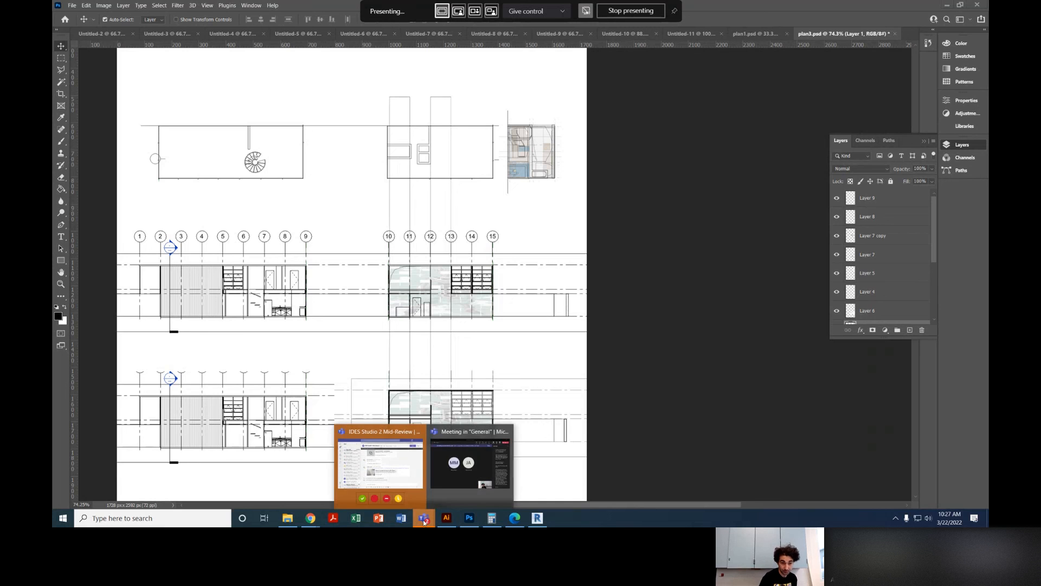
Step: Switch to the Microsoft Teams meeting window and open its additional meeting options
mouse_move(420, 521)
left_click(459, 470)
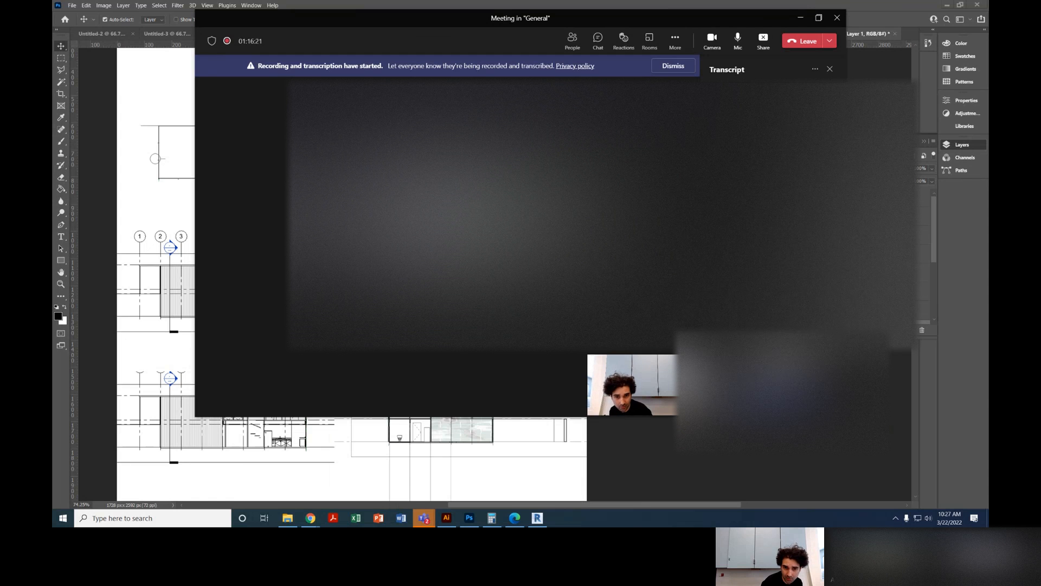
left_click(675, 39)
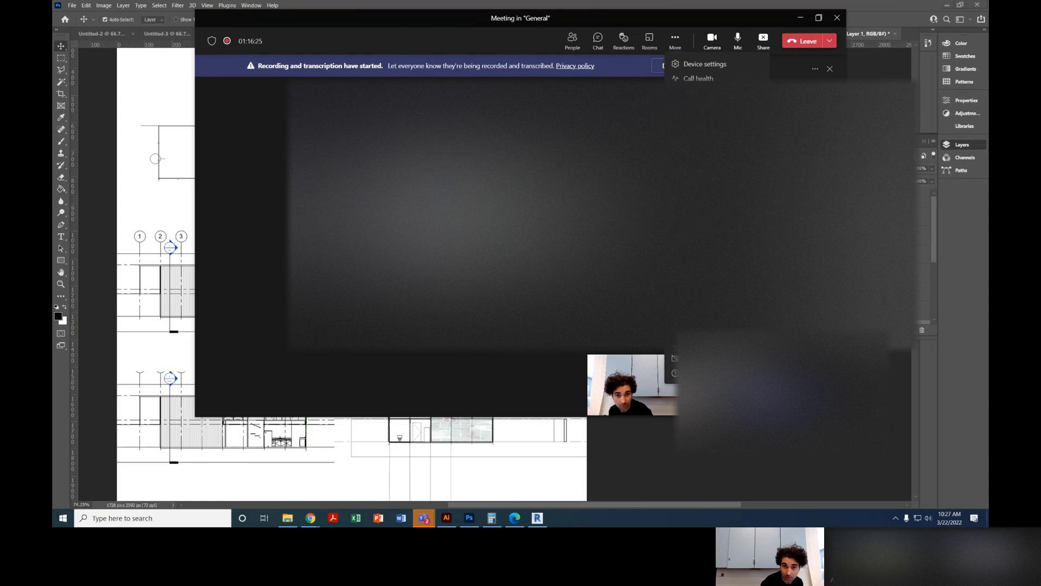